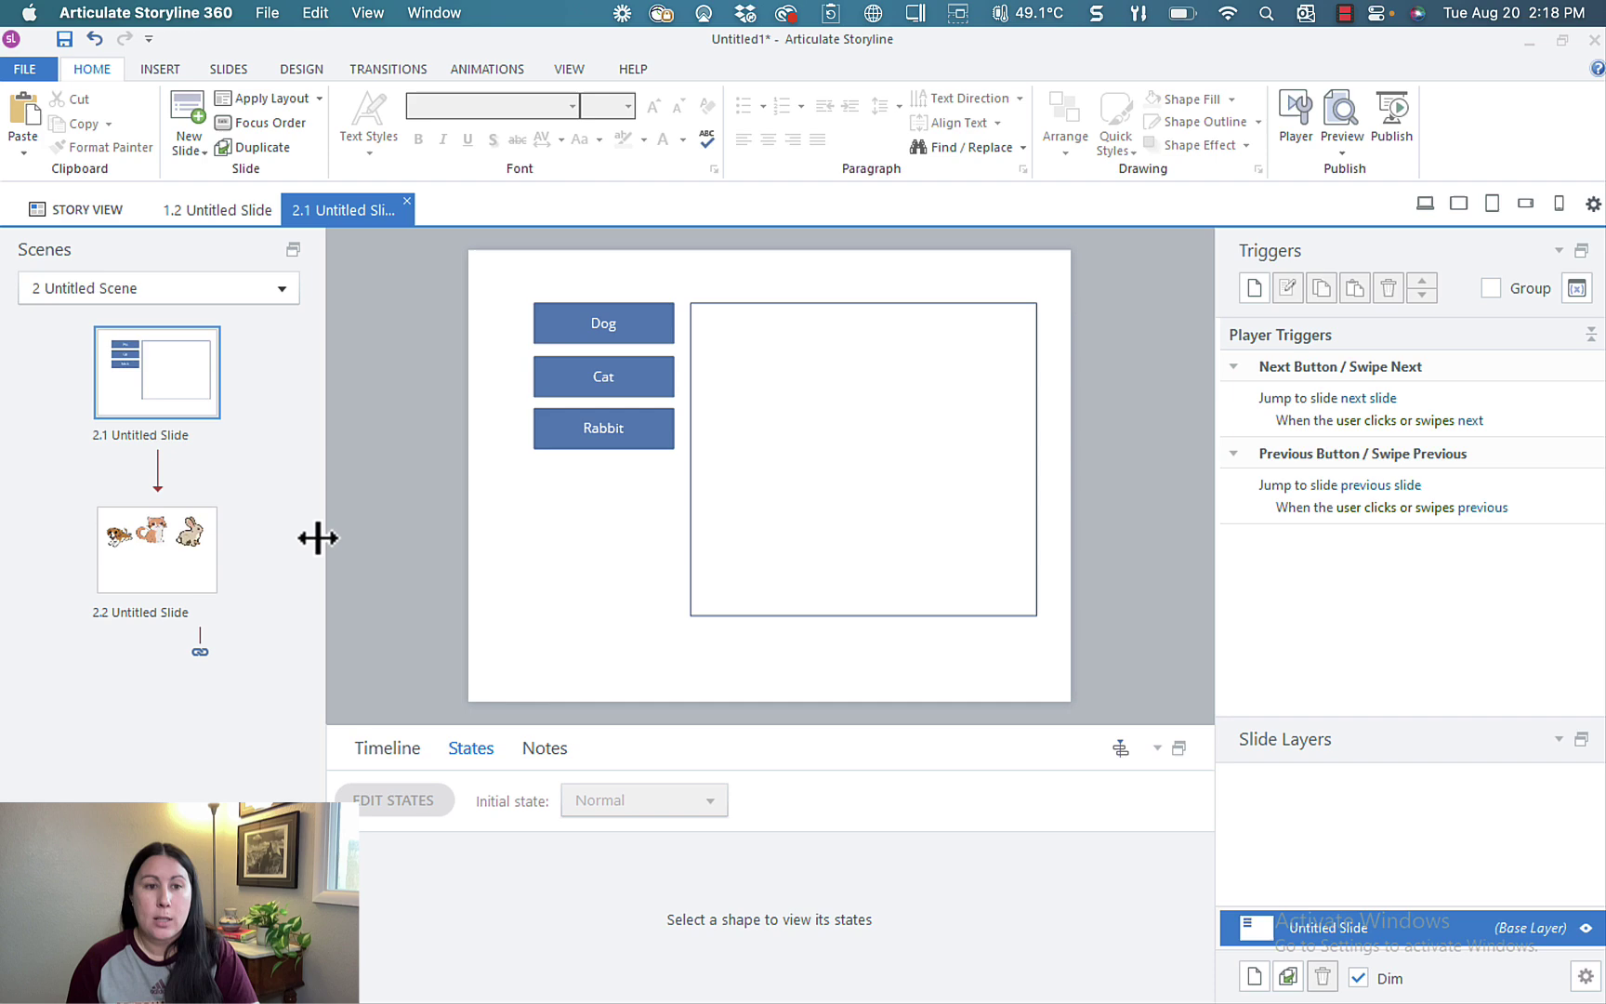
Step: Look over slide 2.2's animal pictures, then slide 2.1's Dog button and empty display box
left_click(151, 558)
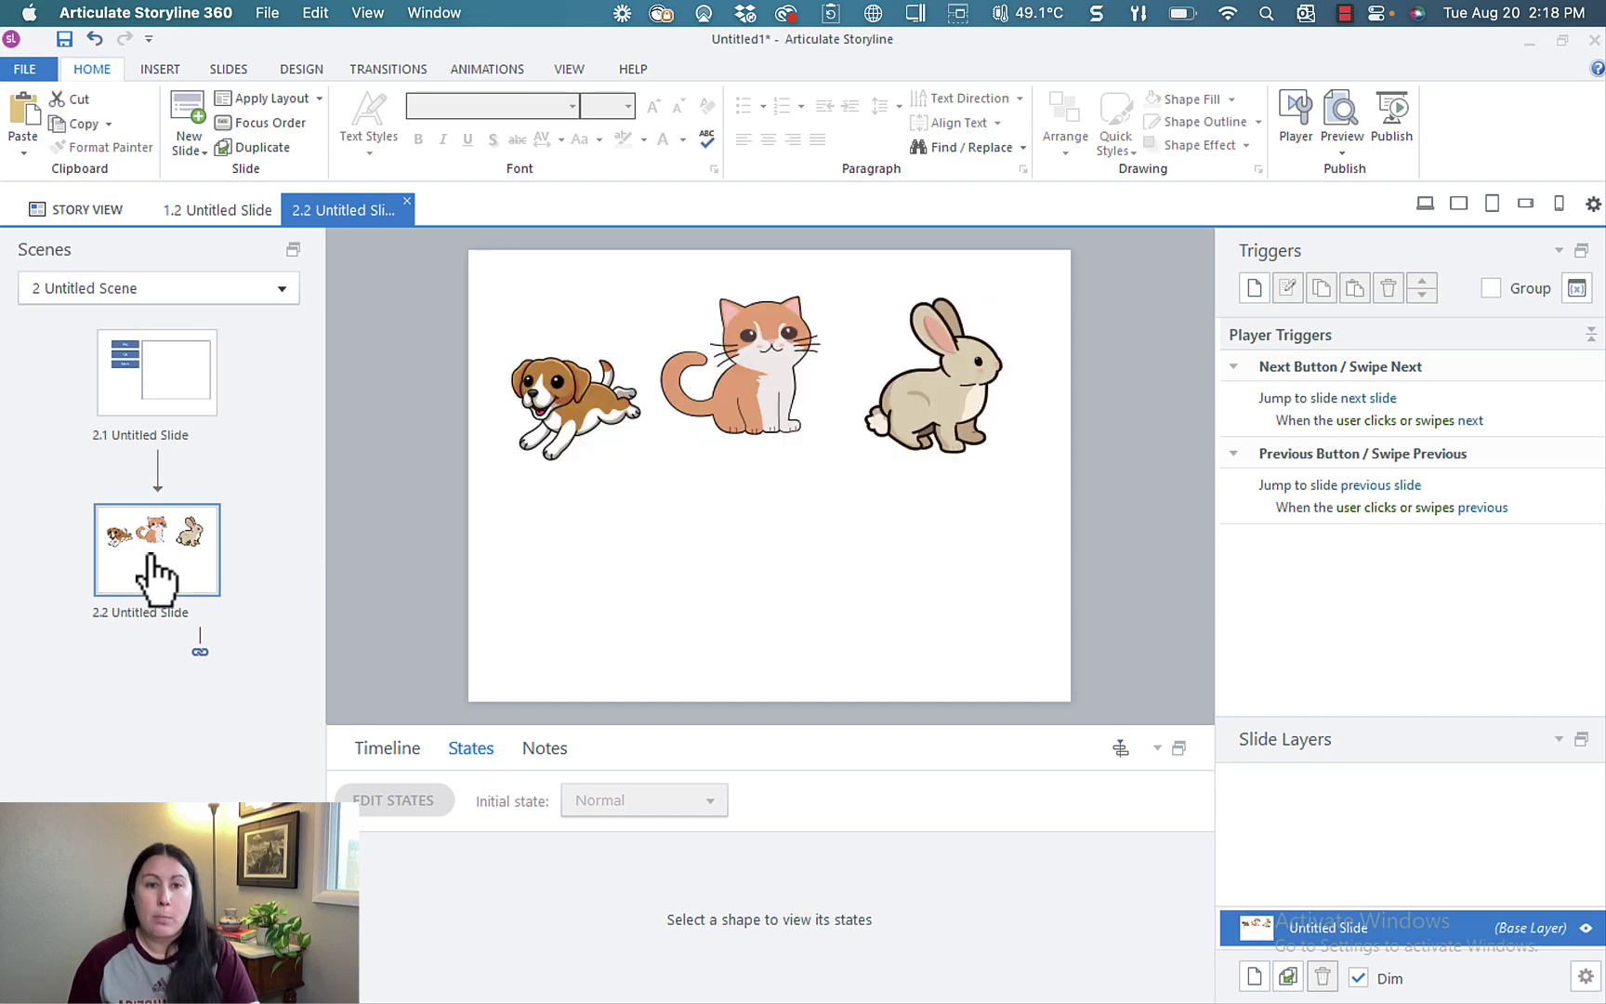
left_click(777, 402)
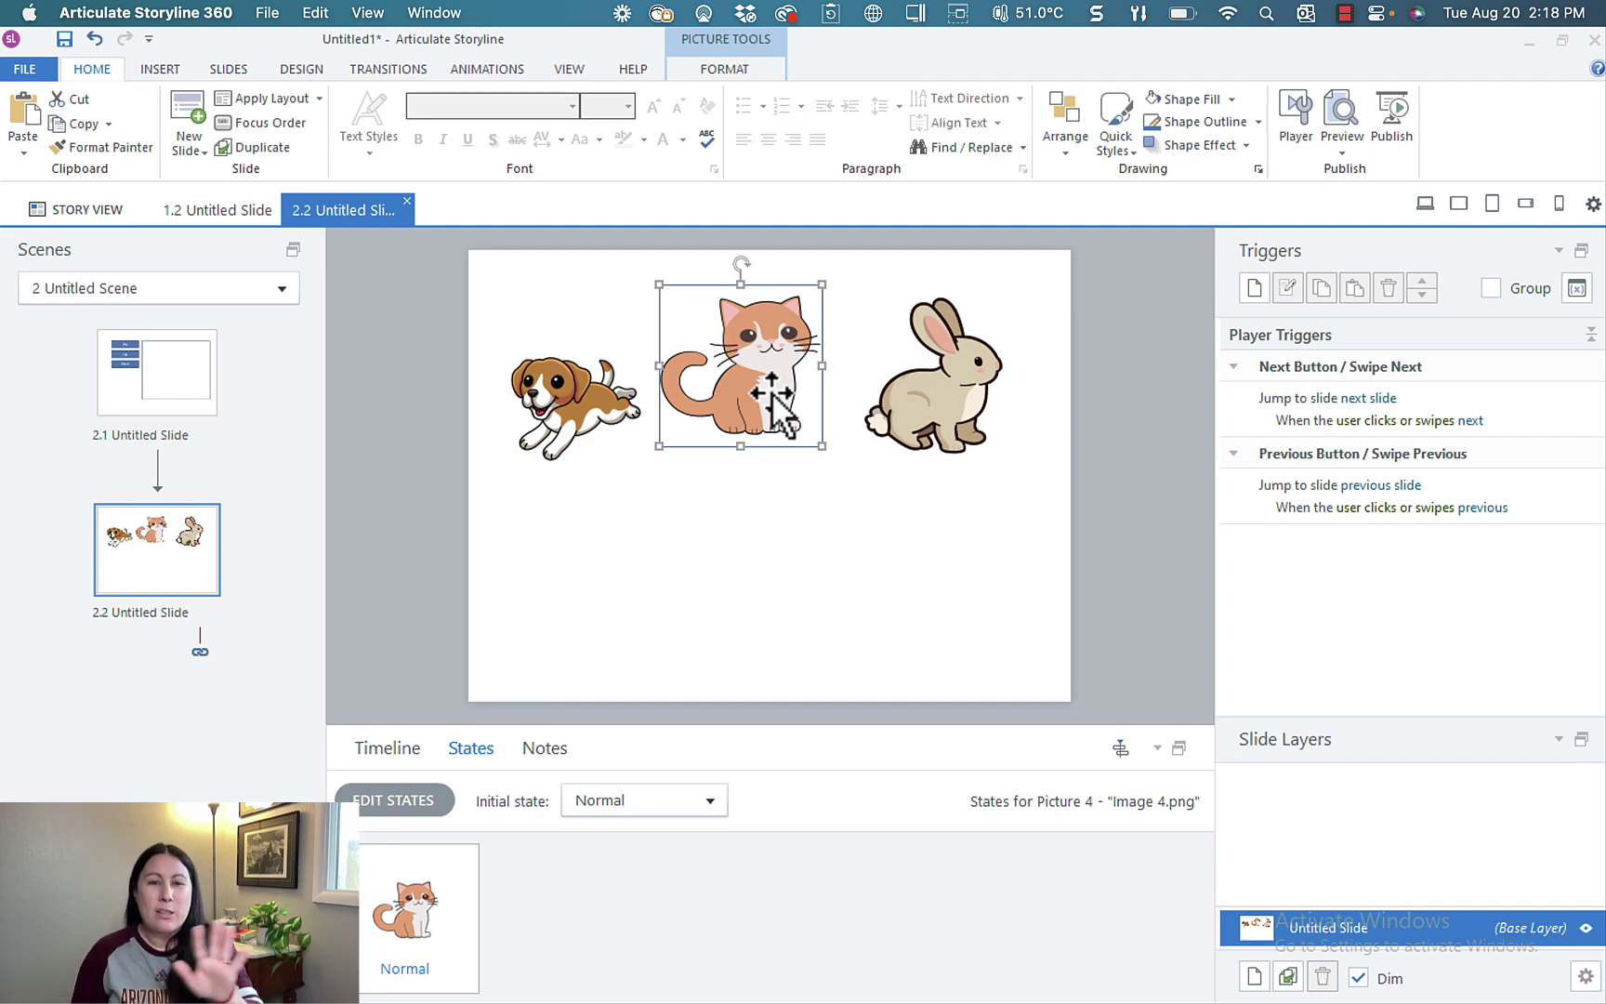
left_click(205, 352)
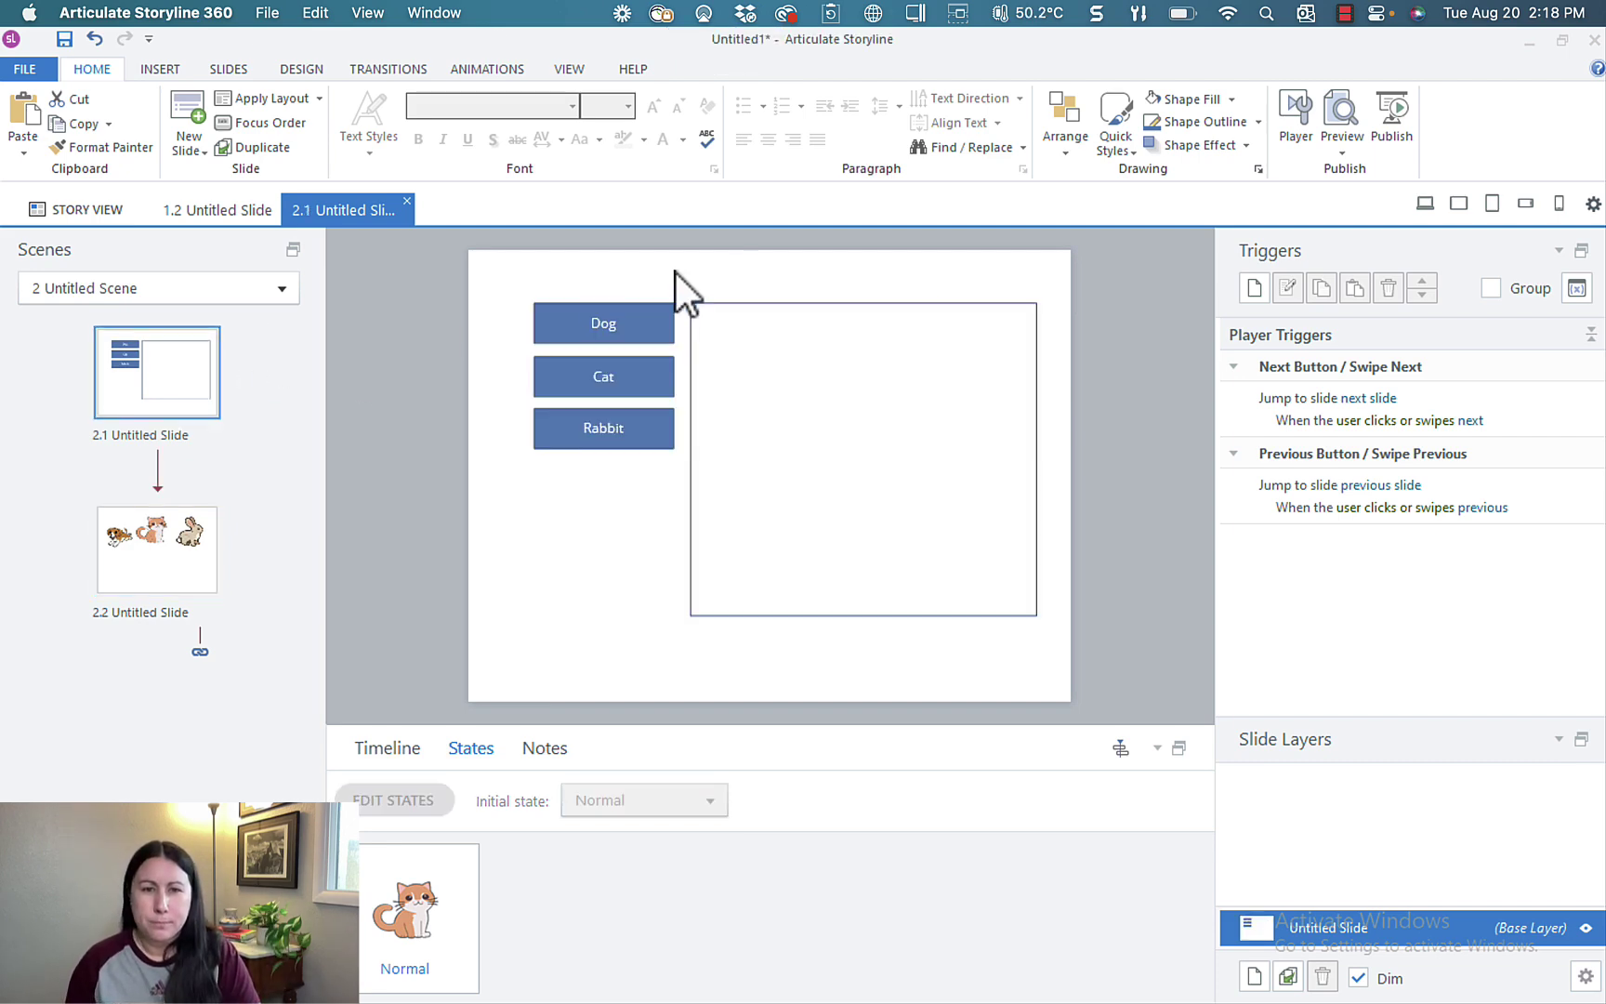
left_click(644, 308)
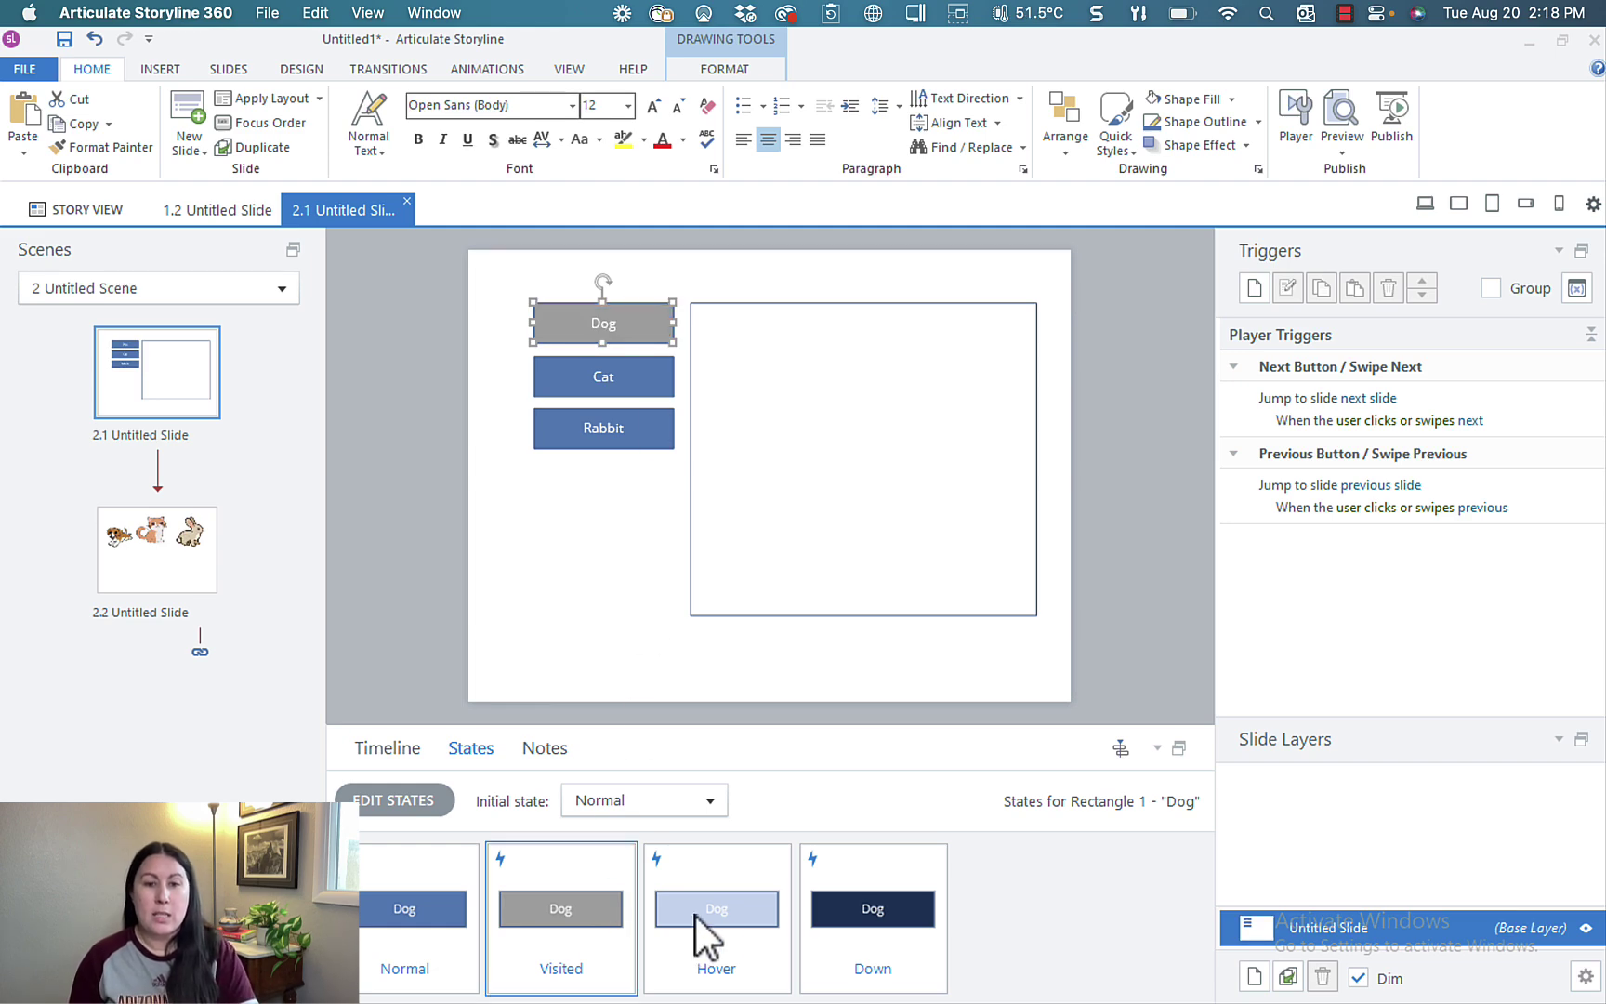
left_click(855, 333)
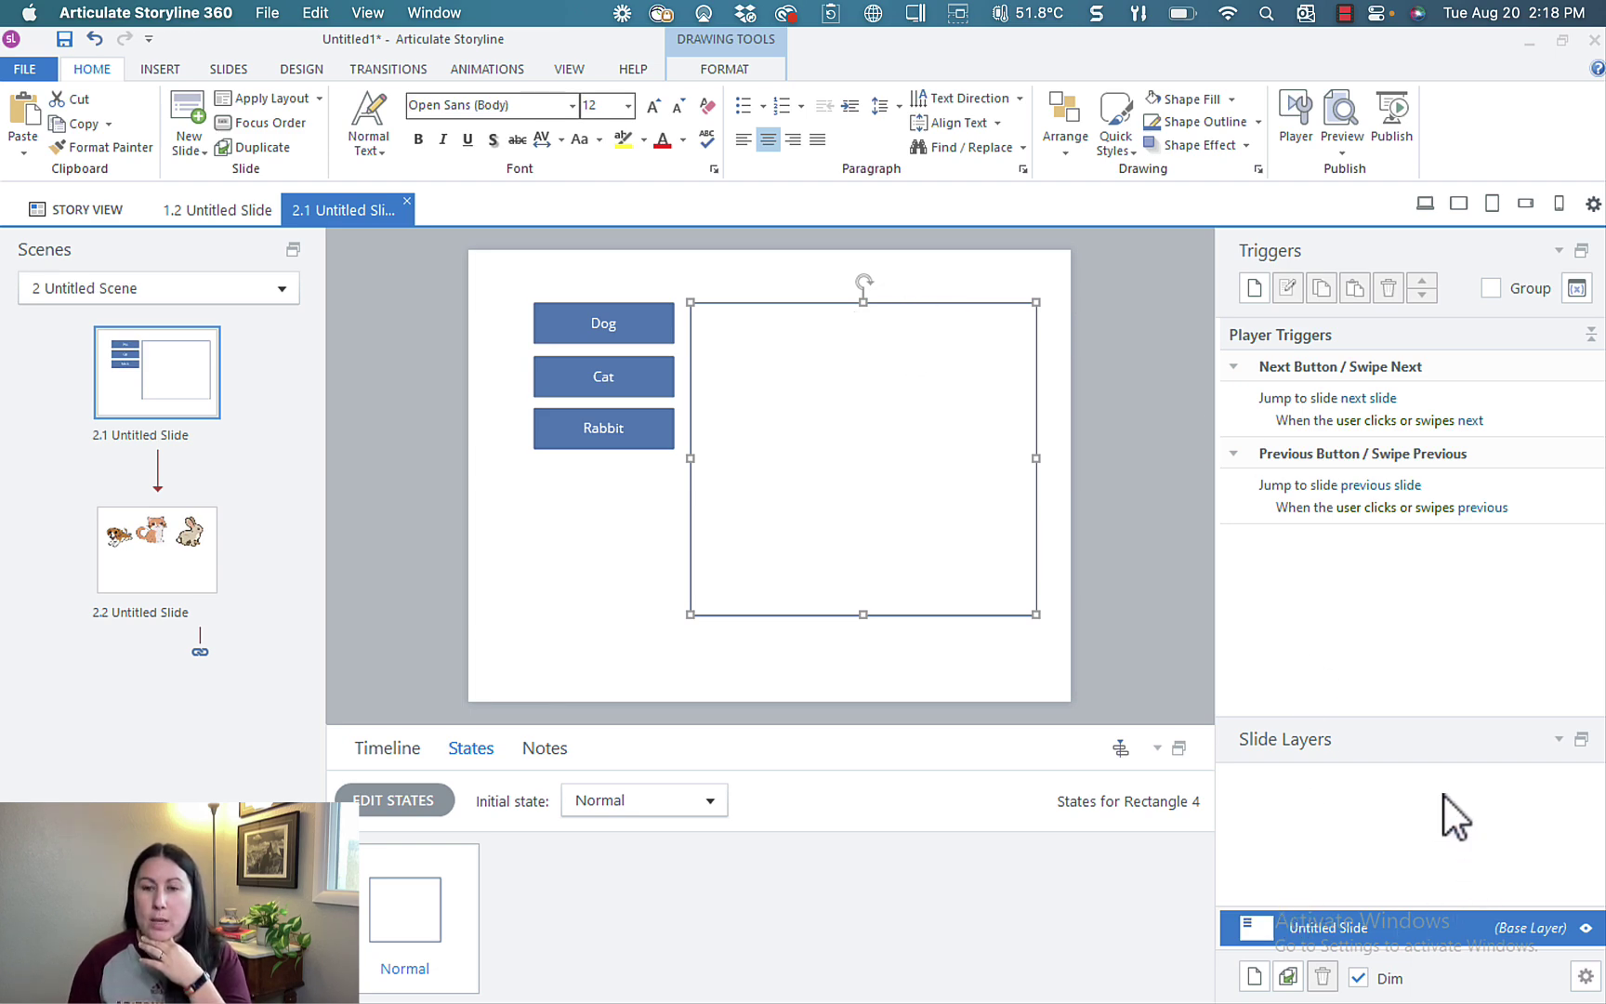
Step: Add three new slide layers named Dog, Cat and Rabbit
left_click(1255, 976)
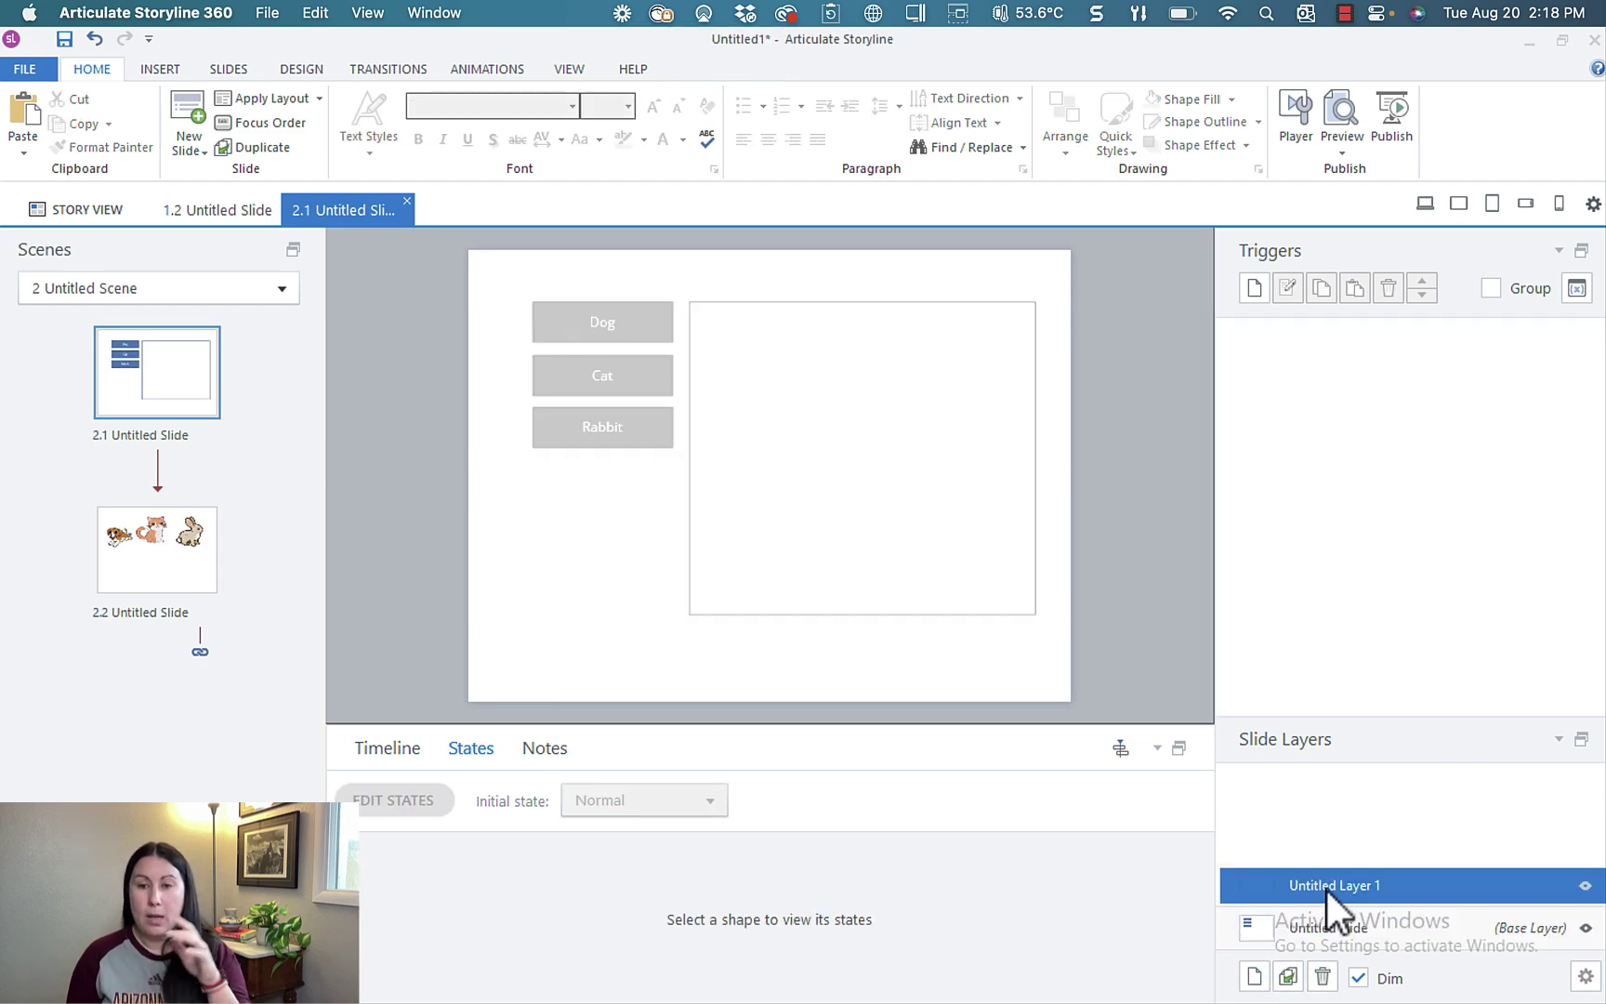
double_click(1327, 888)
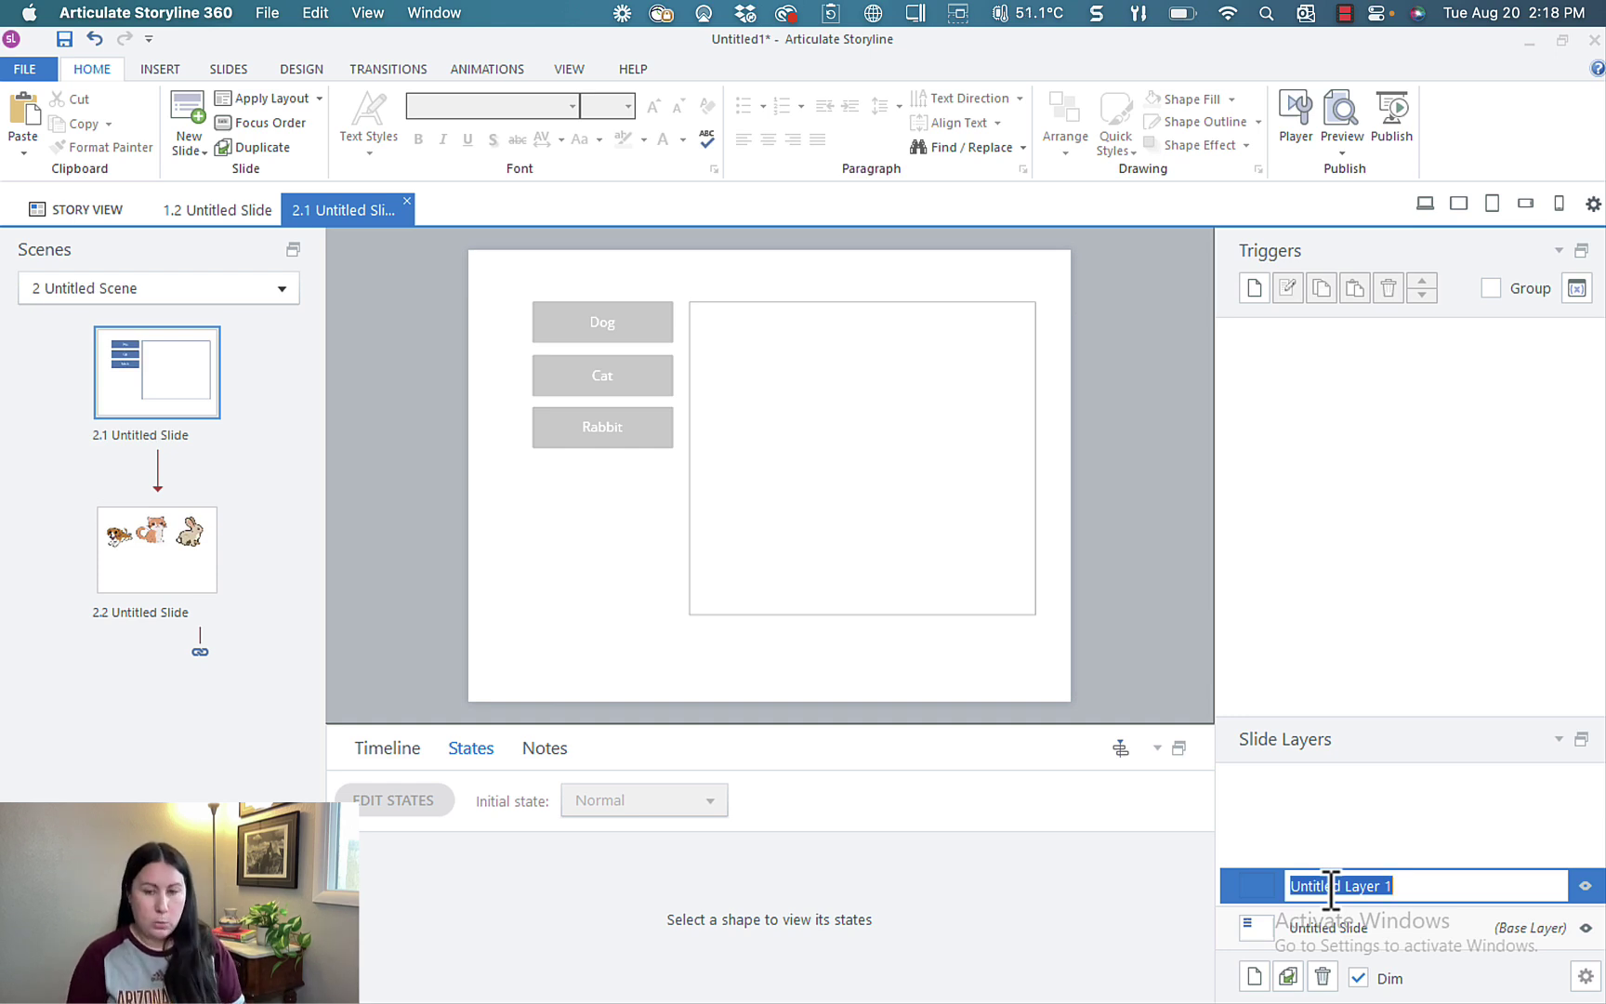
type("Dog")
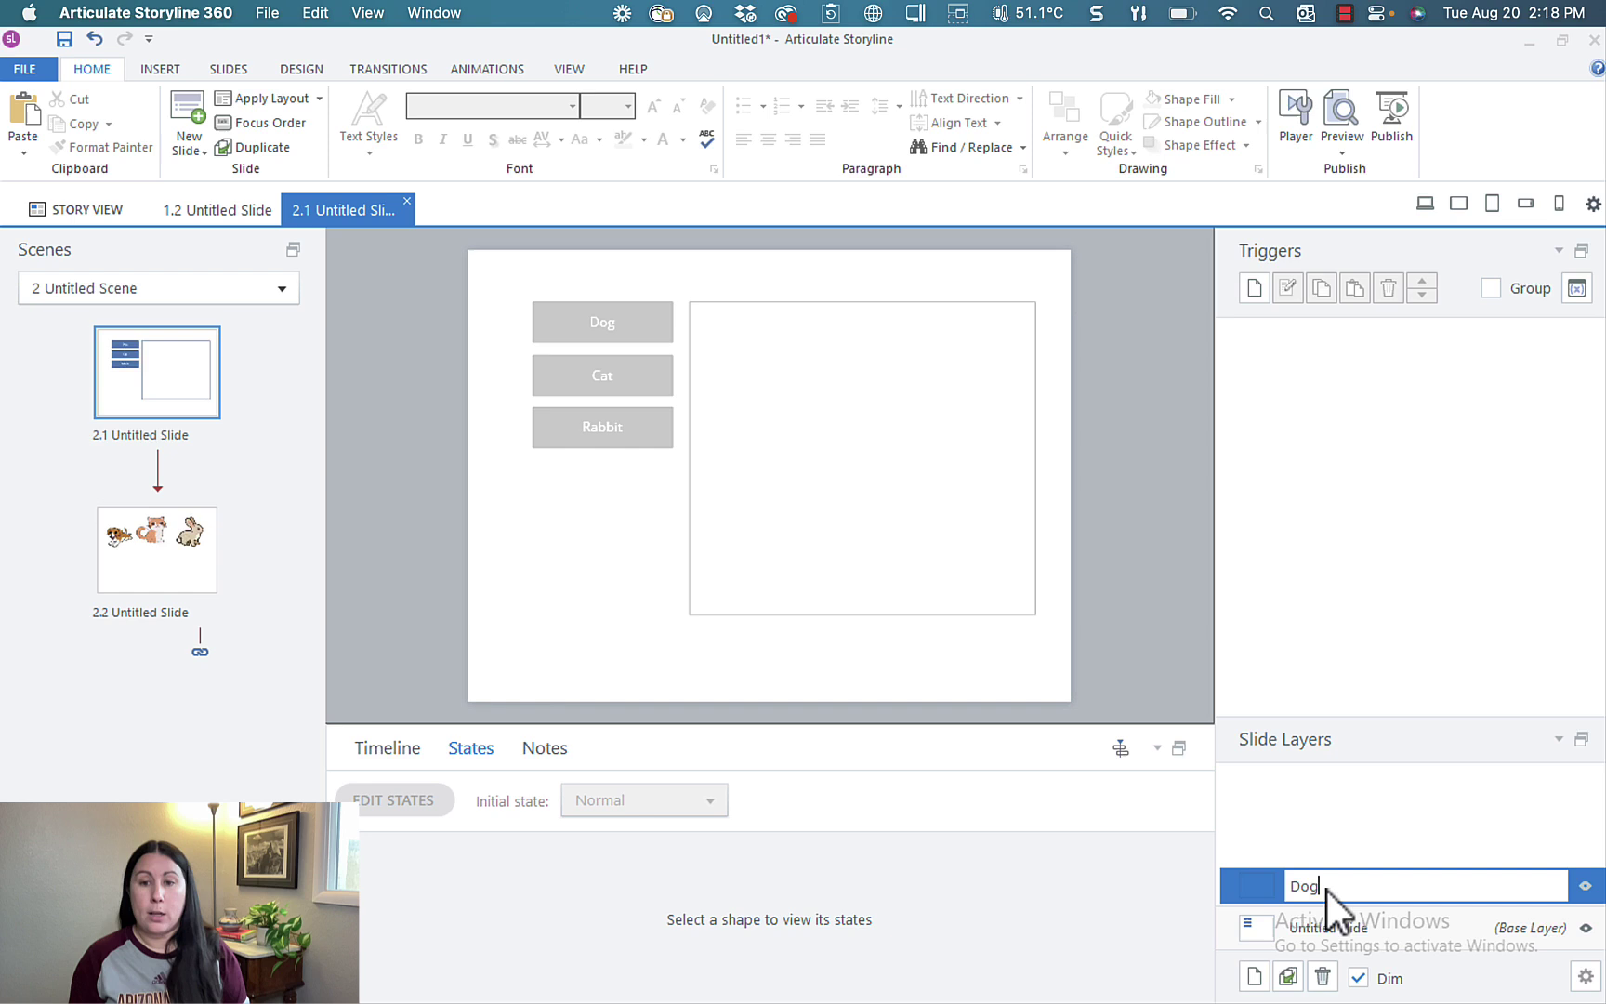
key("Return")
left_click(1254, 976)
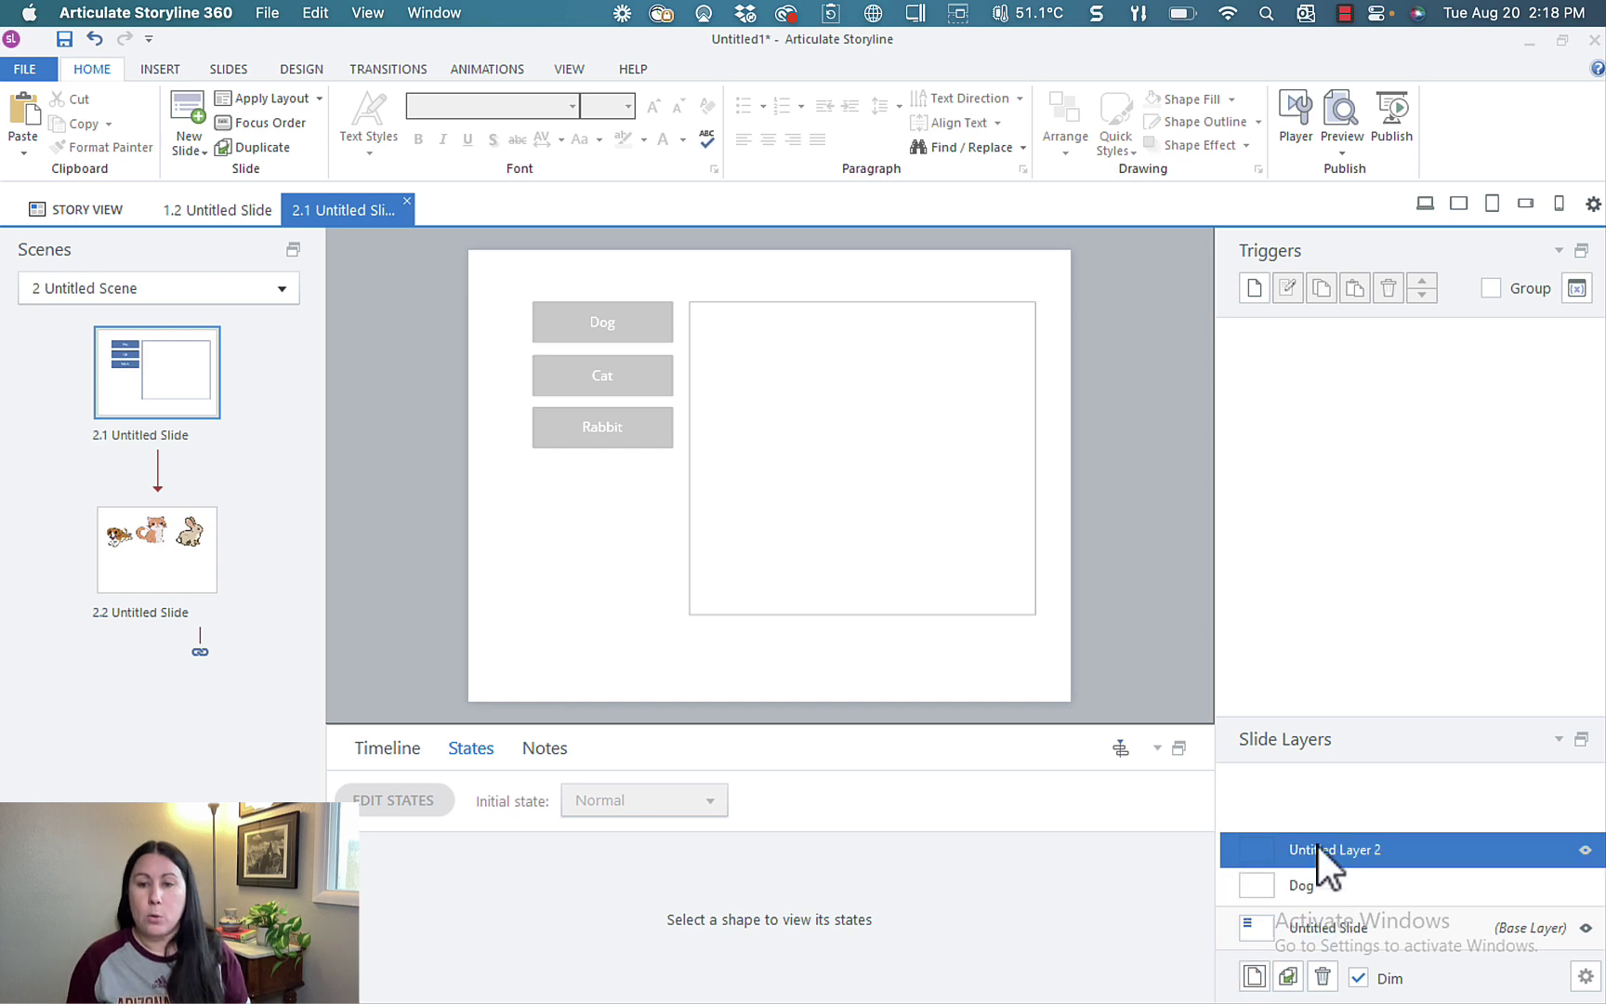
type("Cat")
key("Return")
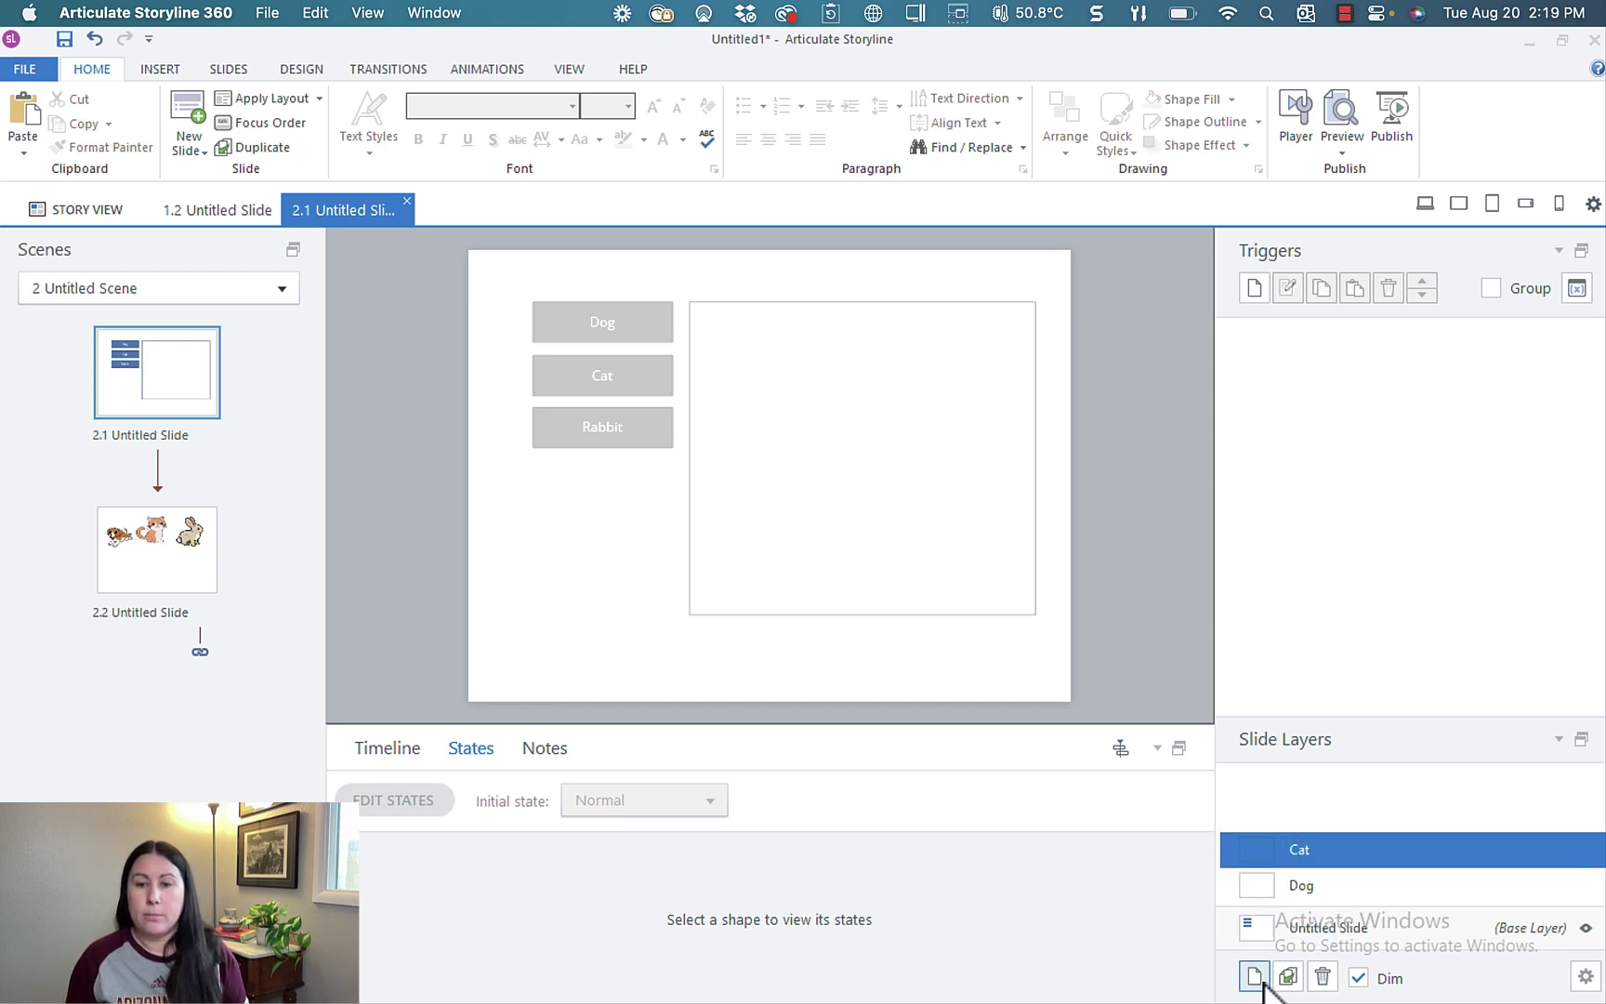
left_click(1254, 976)
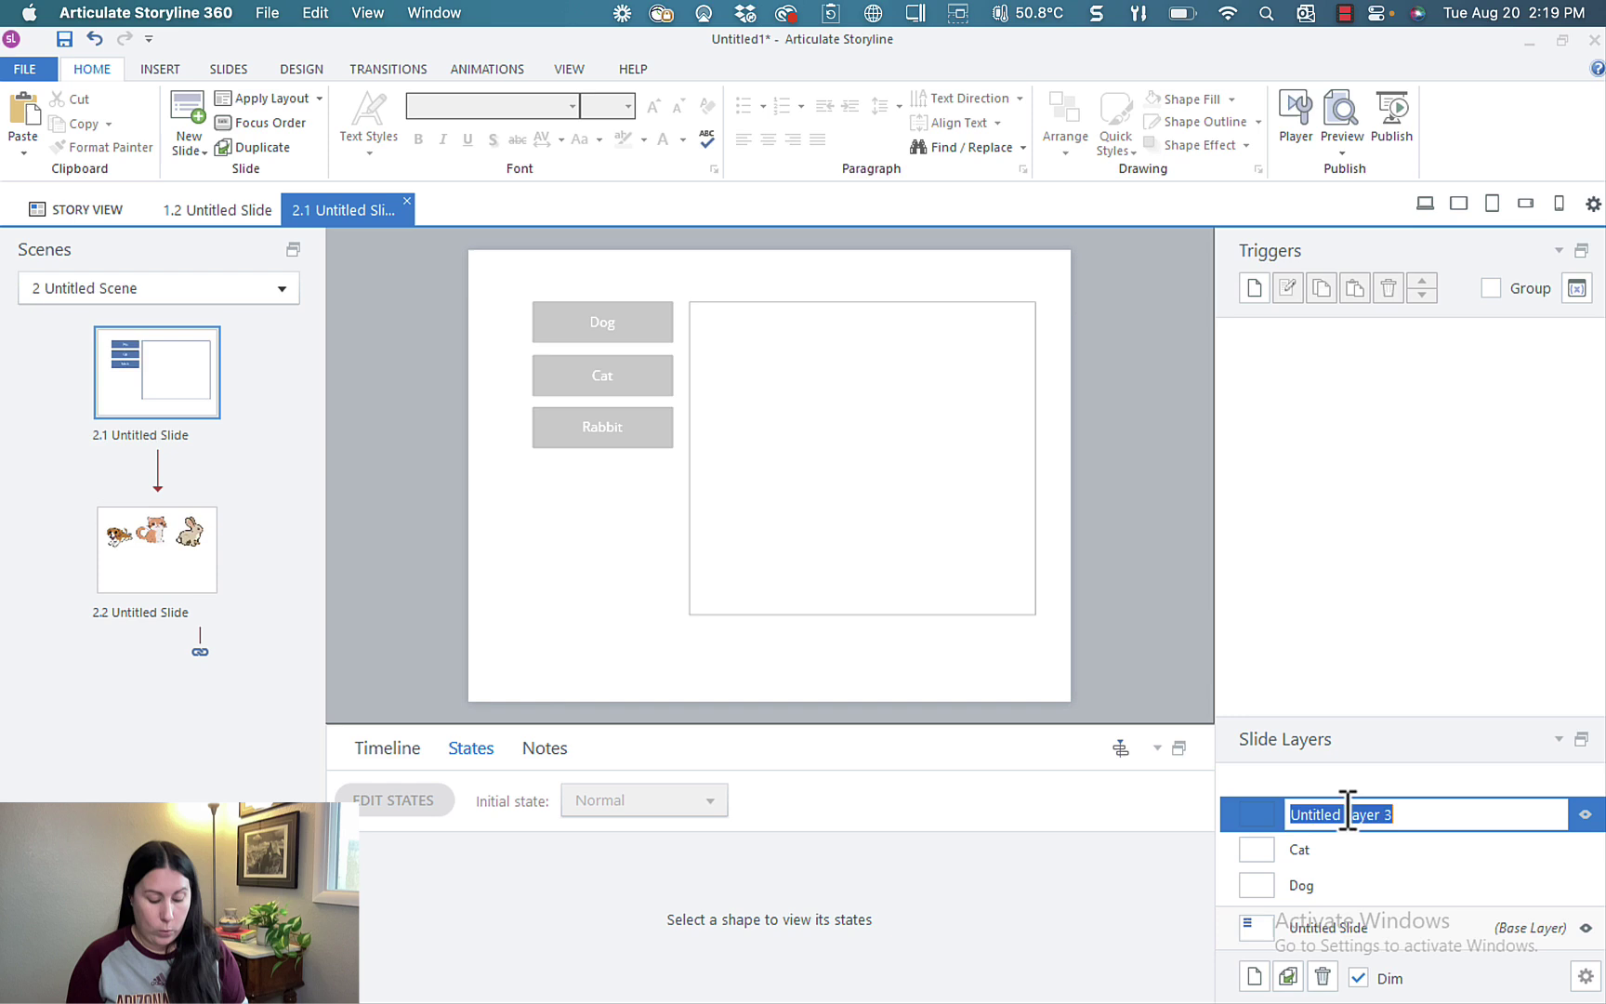
type("Rabbit")
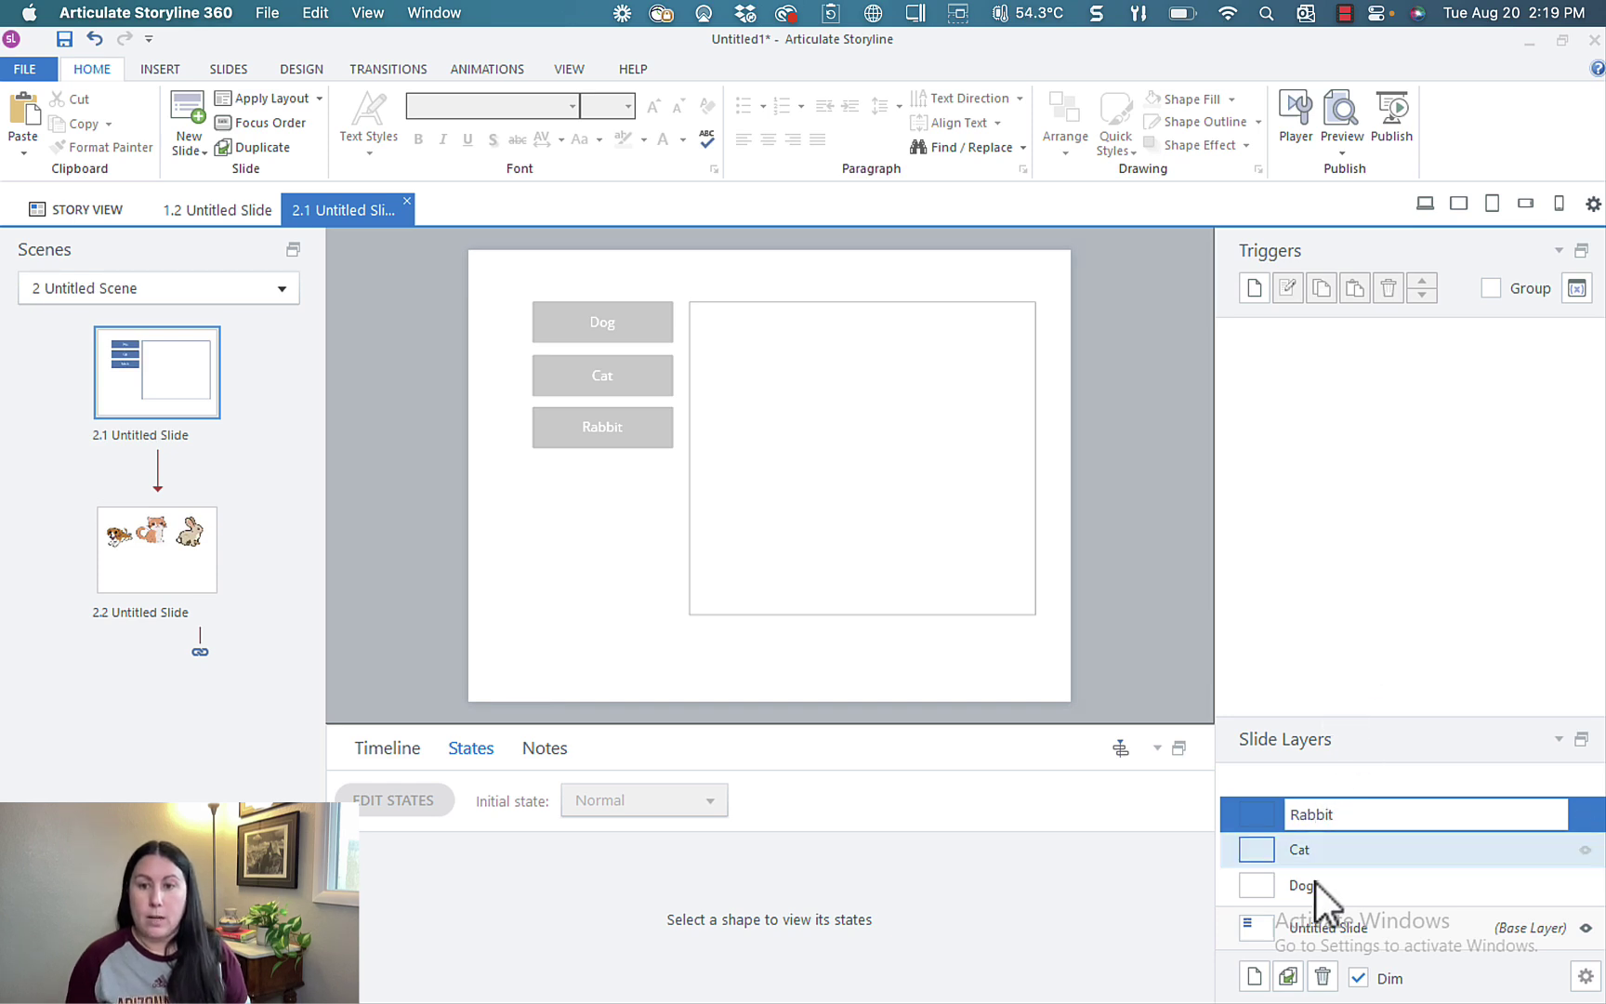
Step: Rename the base layer to Animals, then select the Dog and Cat layers
left_click(1266, 942)
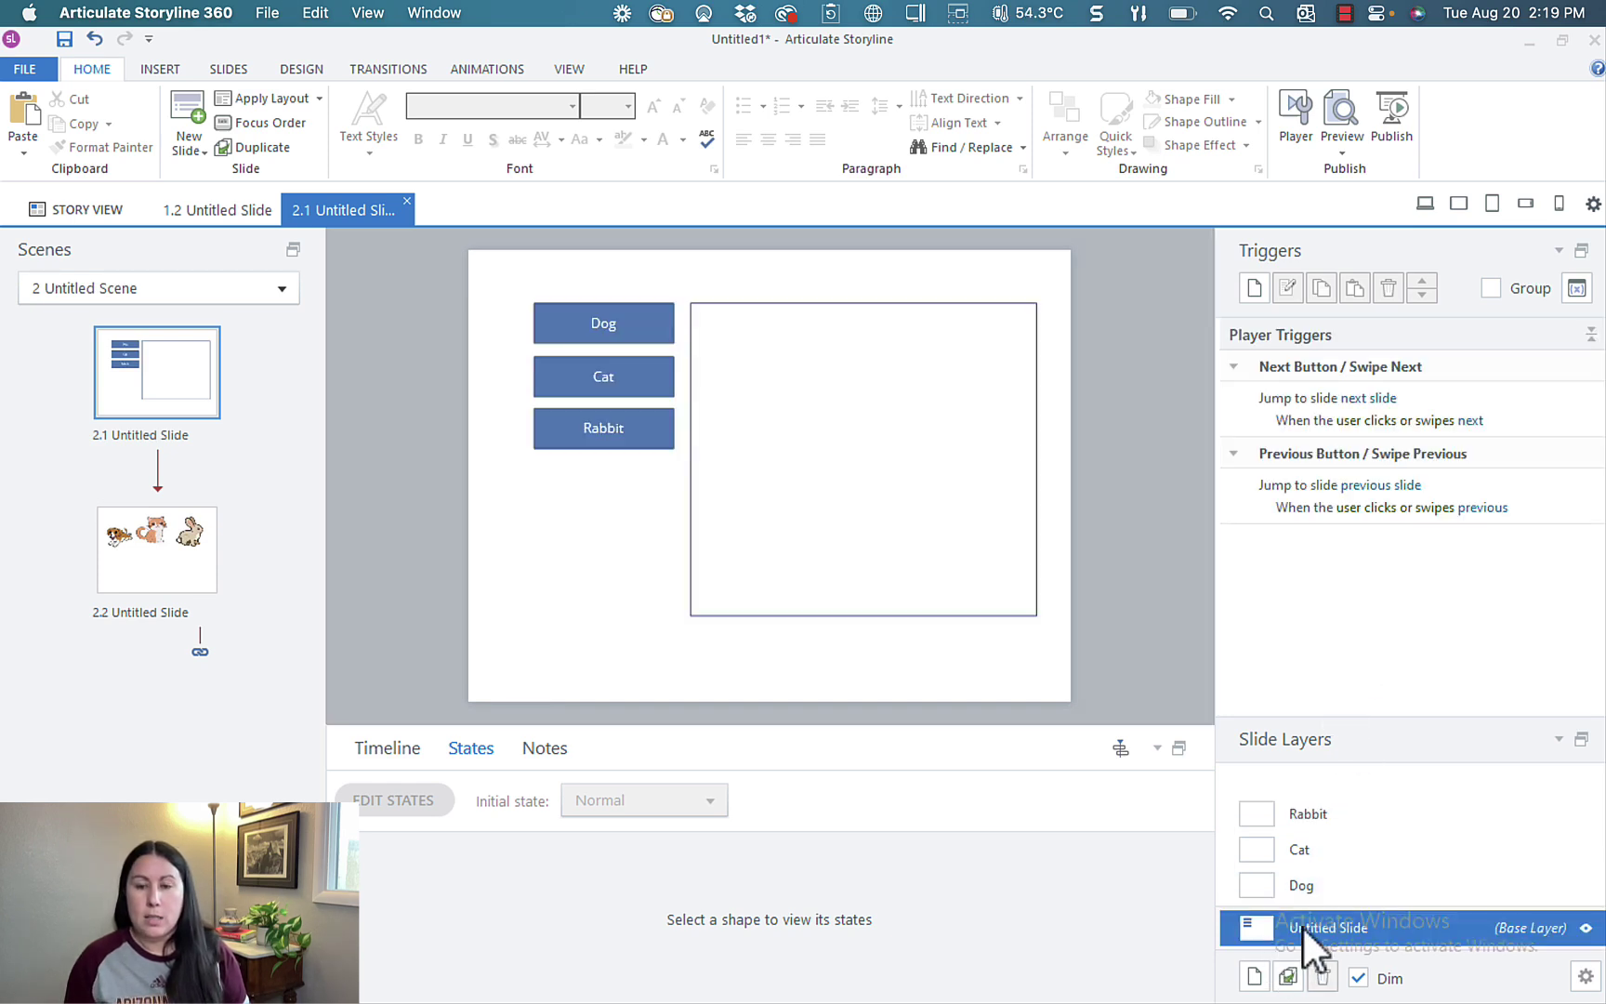
double_click(1302, 925)
type("Animals")
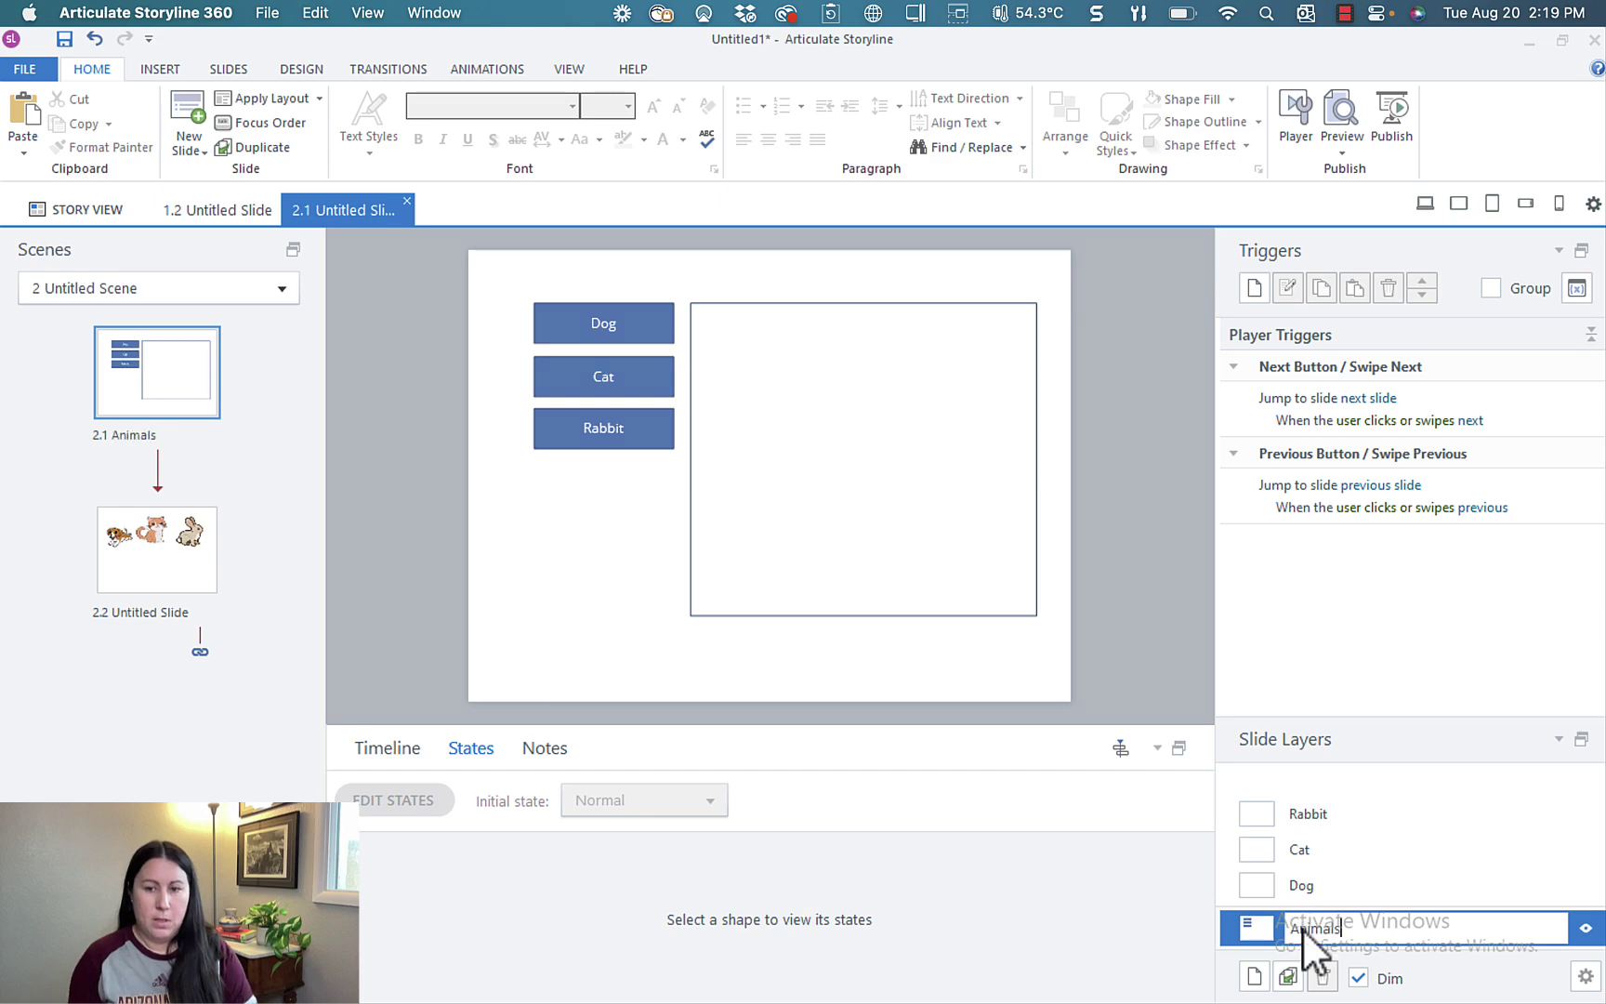
key("Return")
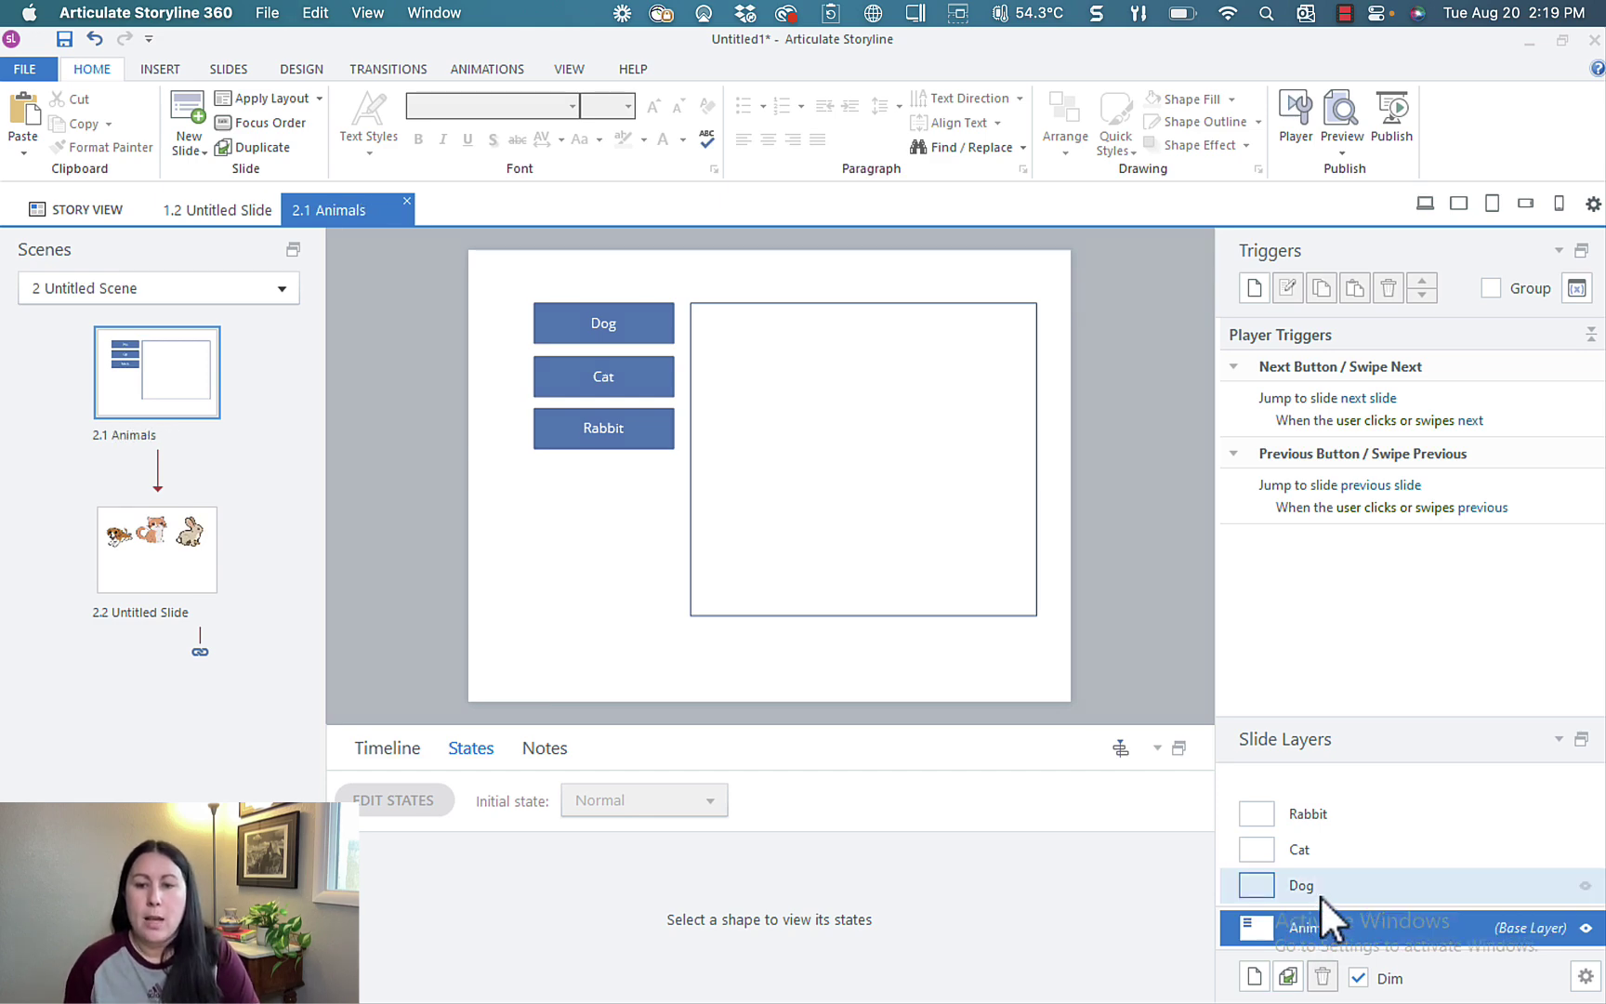
left_click(1320, 892)
left_click(1319, 850)
Step: Check the Rabbit, Animals and Dog layers, then open slide 2.2 with the animal pictures
left_click(1326, 816)
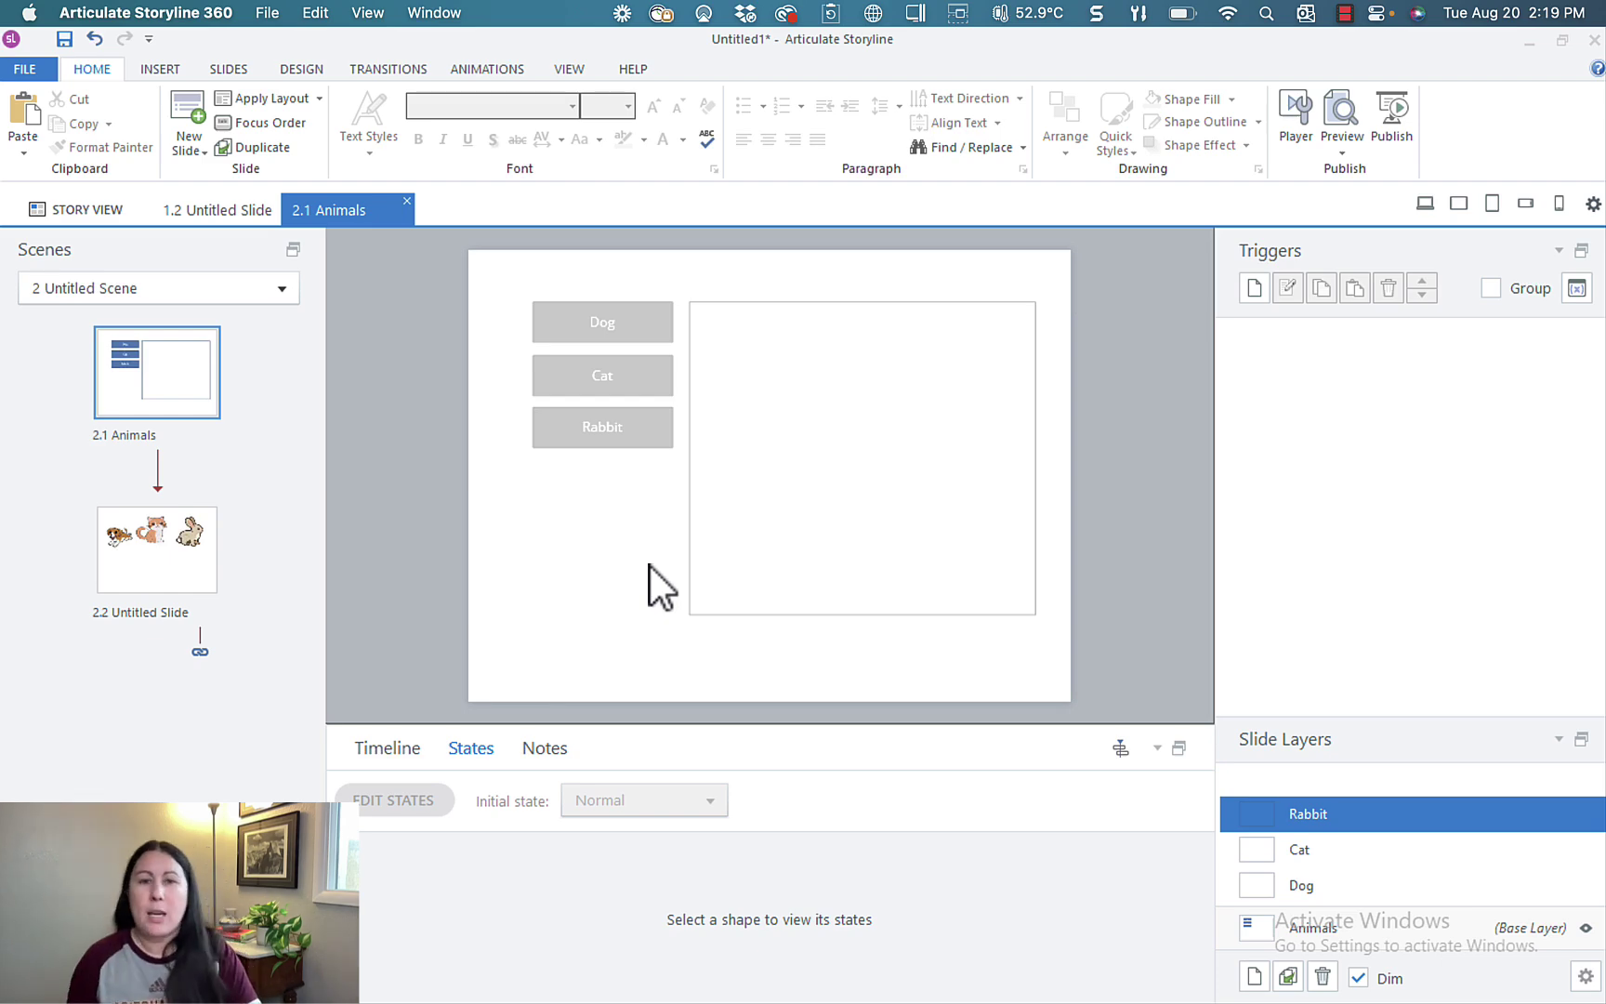
left_click(1318, 940)
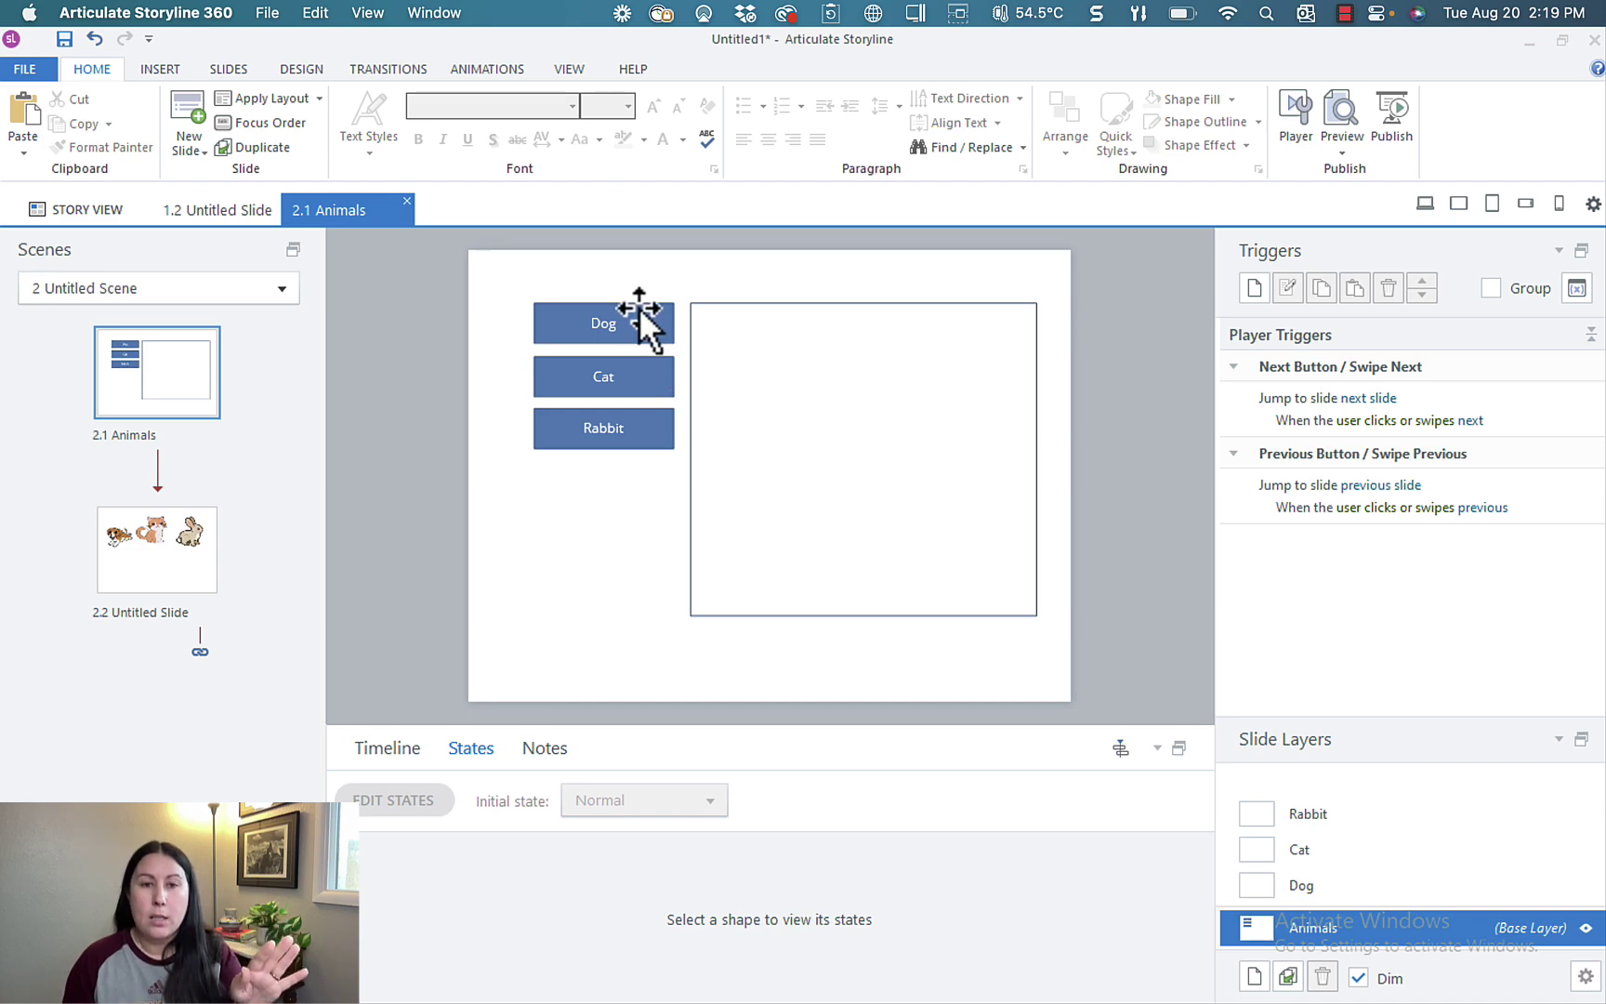
left_click(1330, 888)
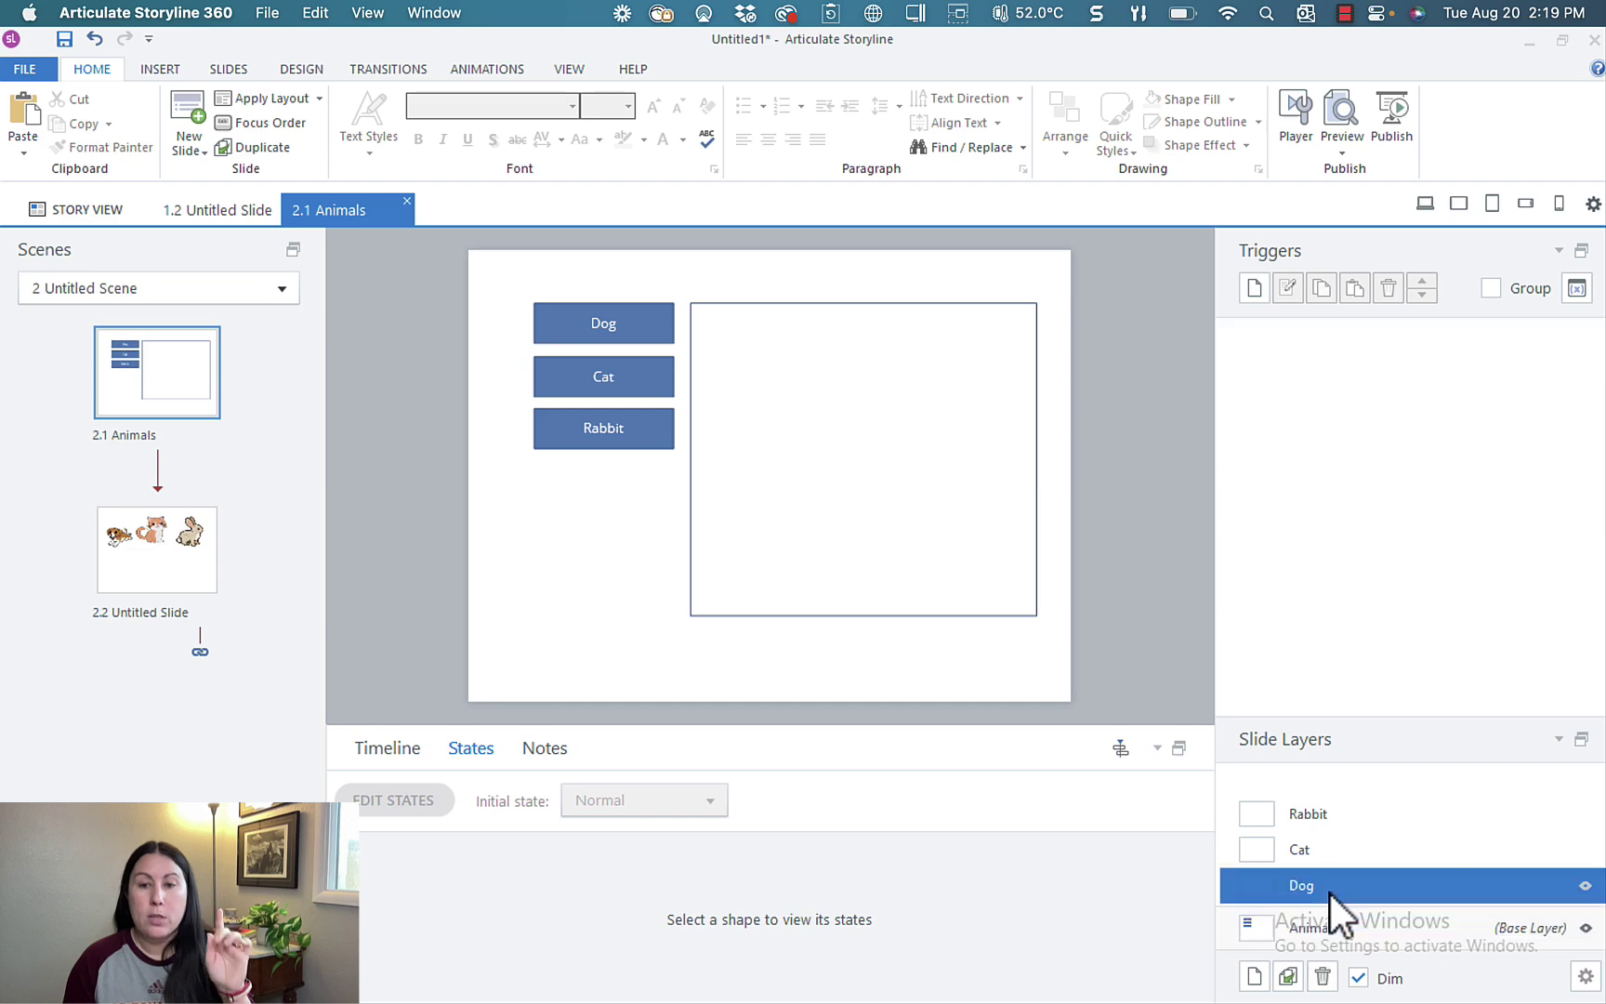
left_click(154, 561)
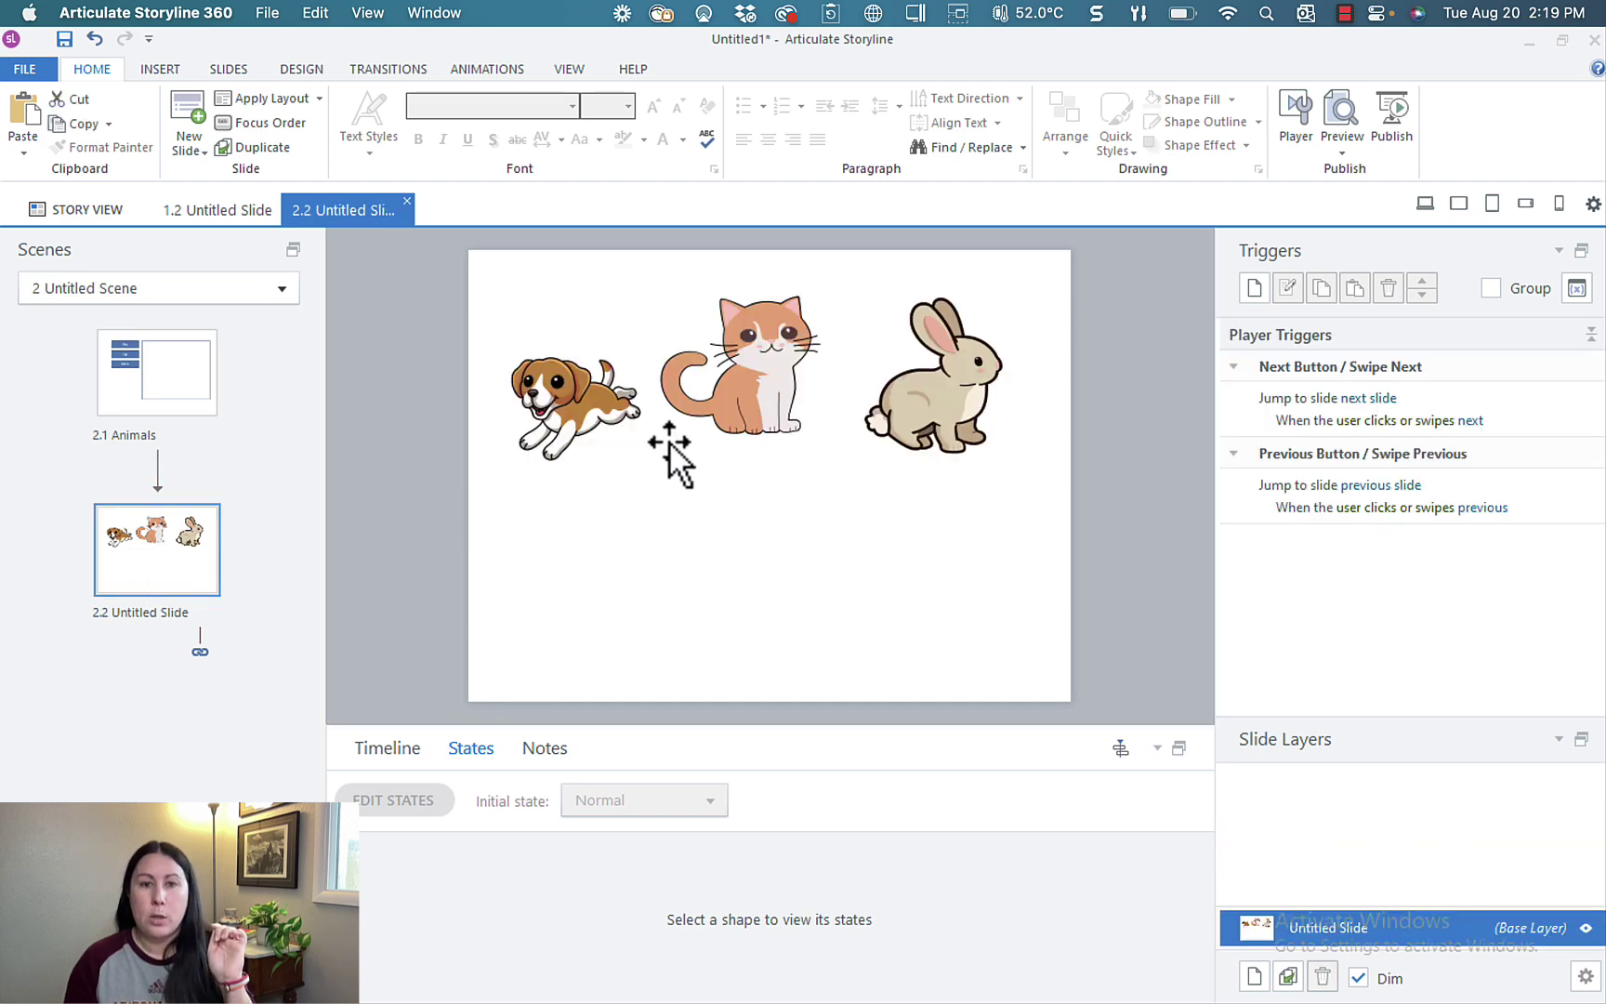
Step: Copy the dog picture from slide 2.2 into the Dog layer, enlarged and centred in the box
left_click(556, 395)
right_click(522, 399)
left_click(510, 403)
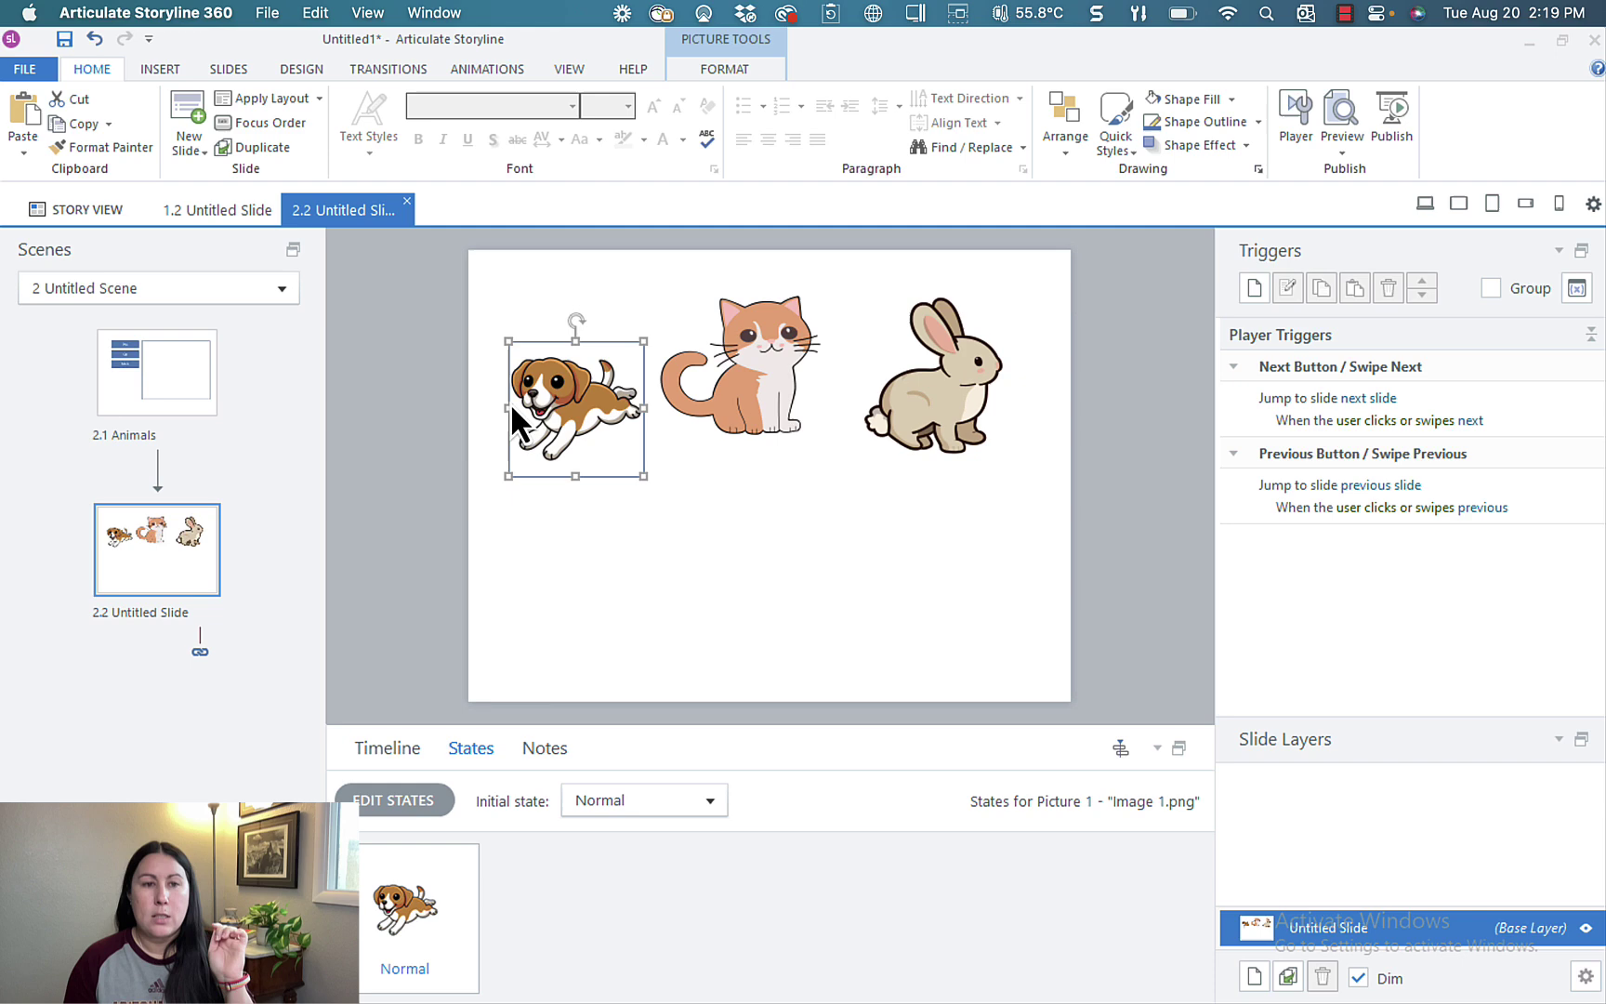
left_click(167, 400)
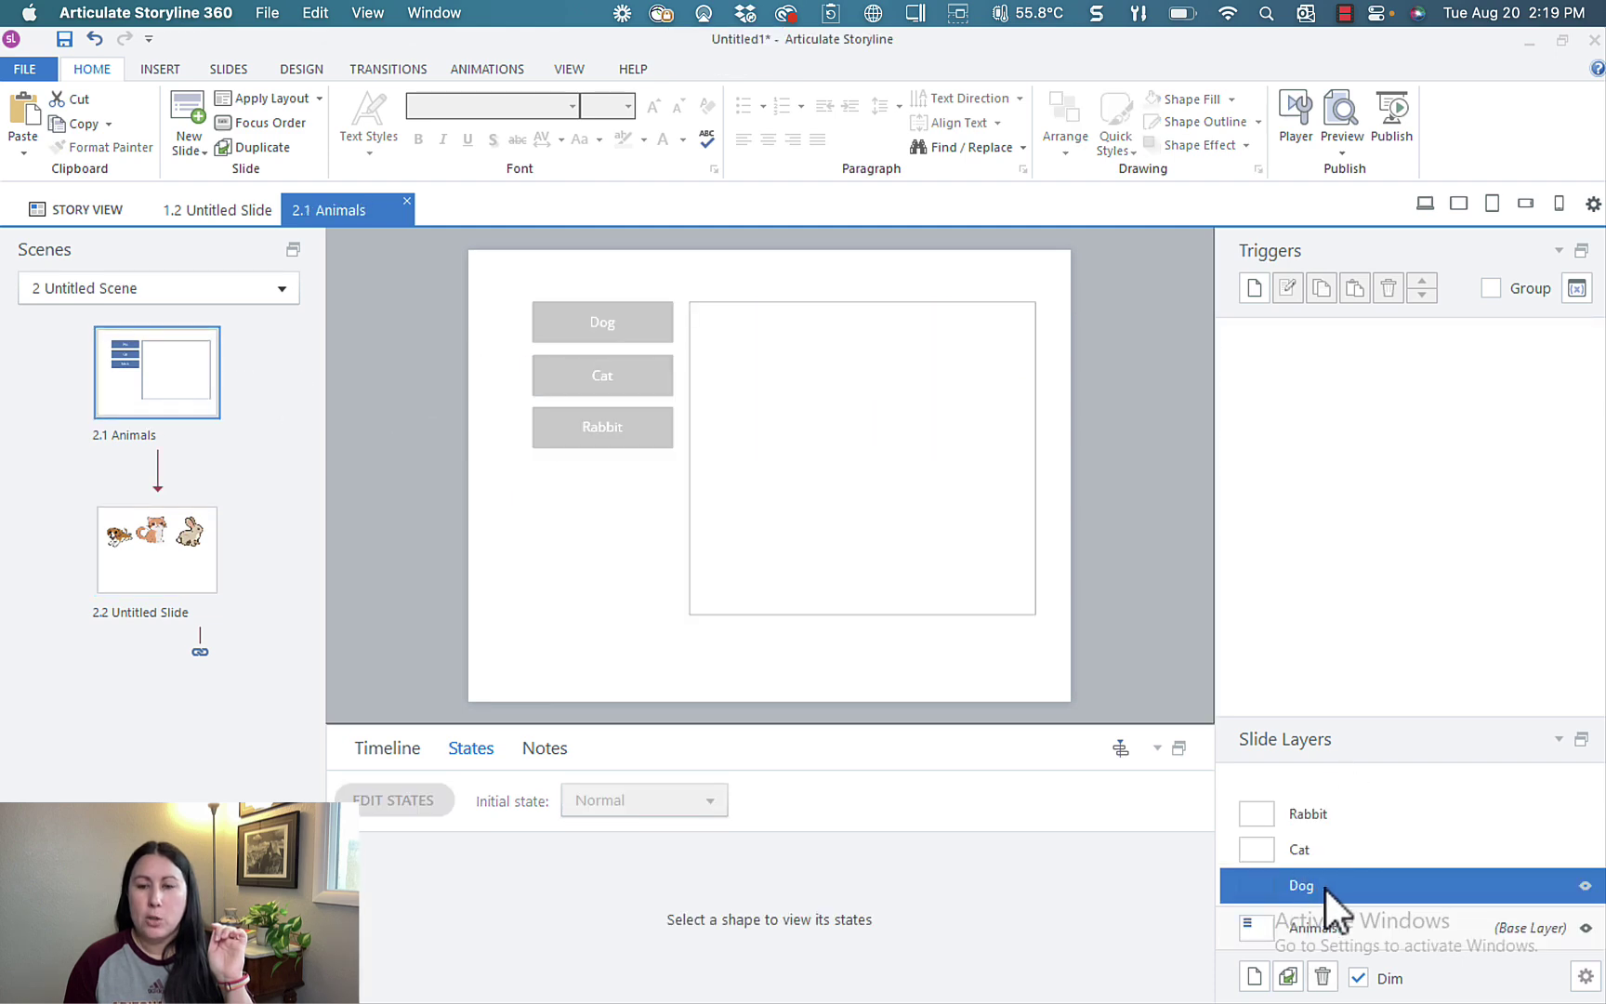
right_click(834, 442)
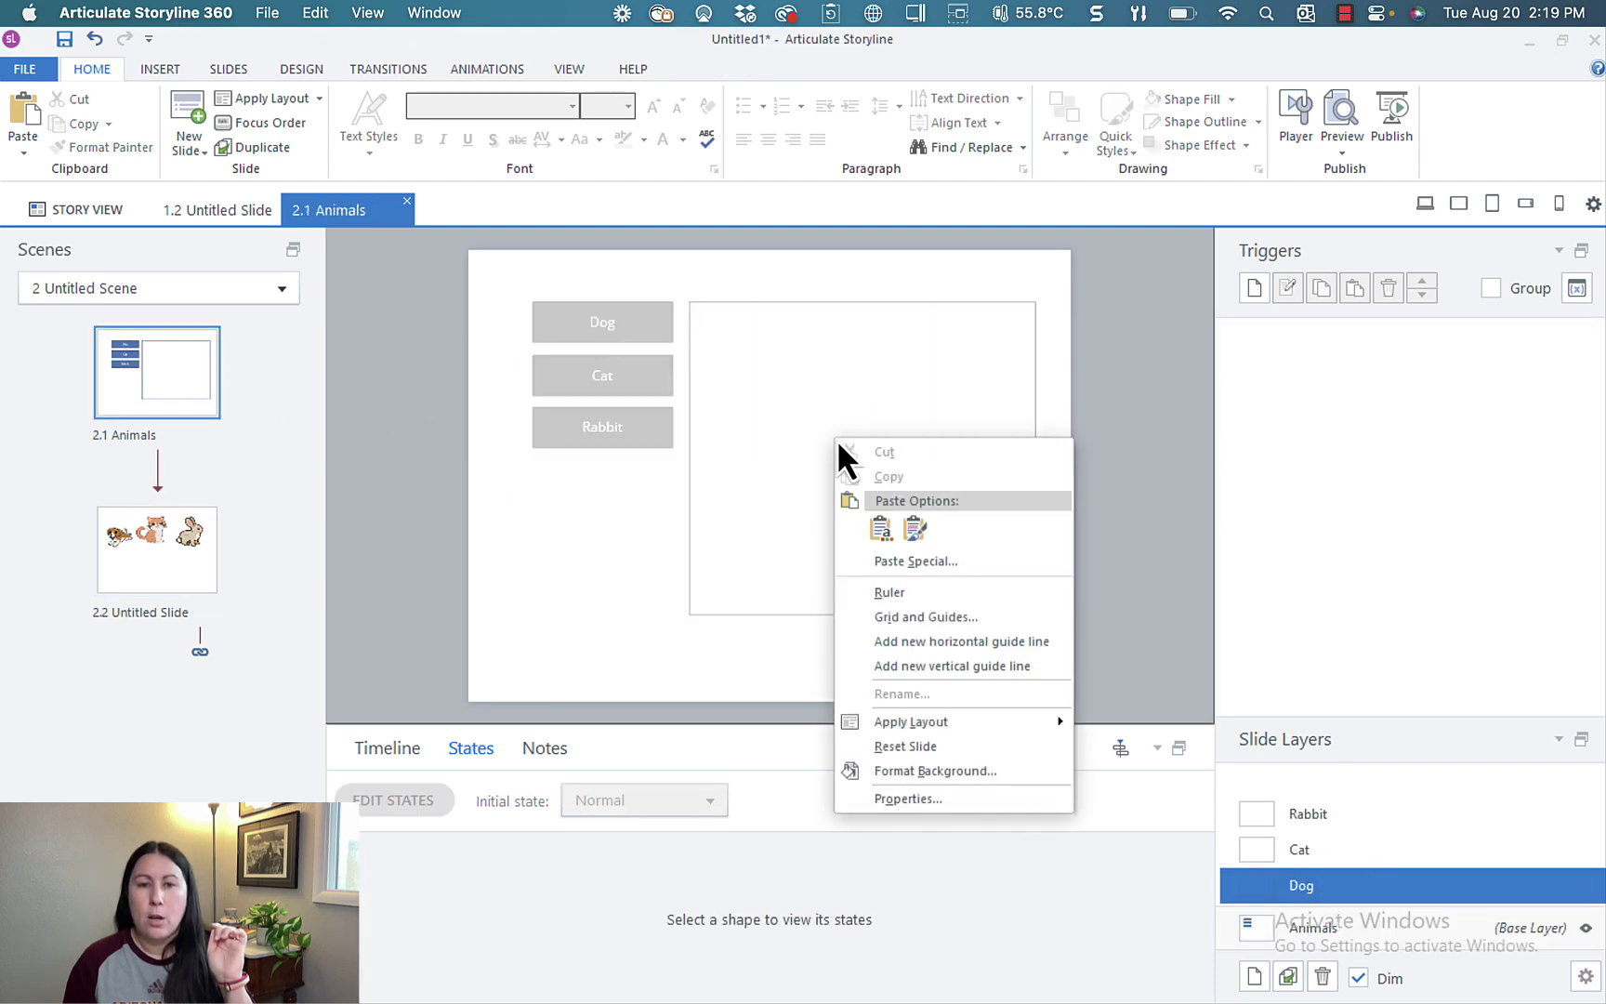
left_click(880, 528)
left_click_drag(577, 380, 846, 419)
left_click_drag(913, 516, 982, 583)
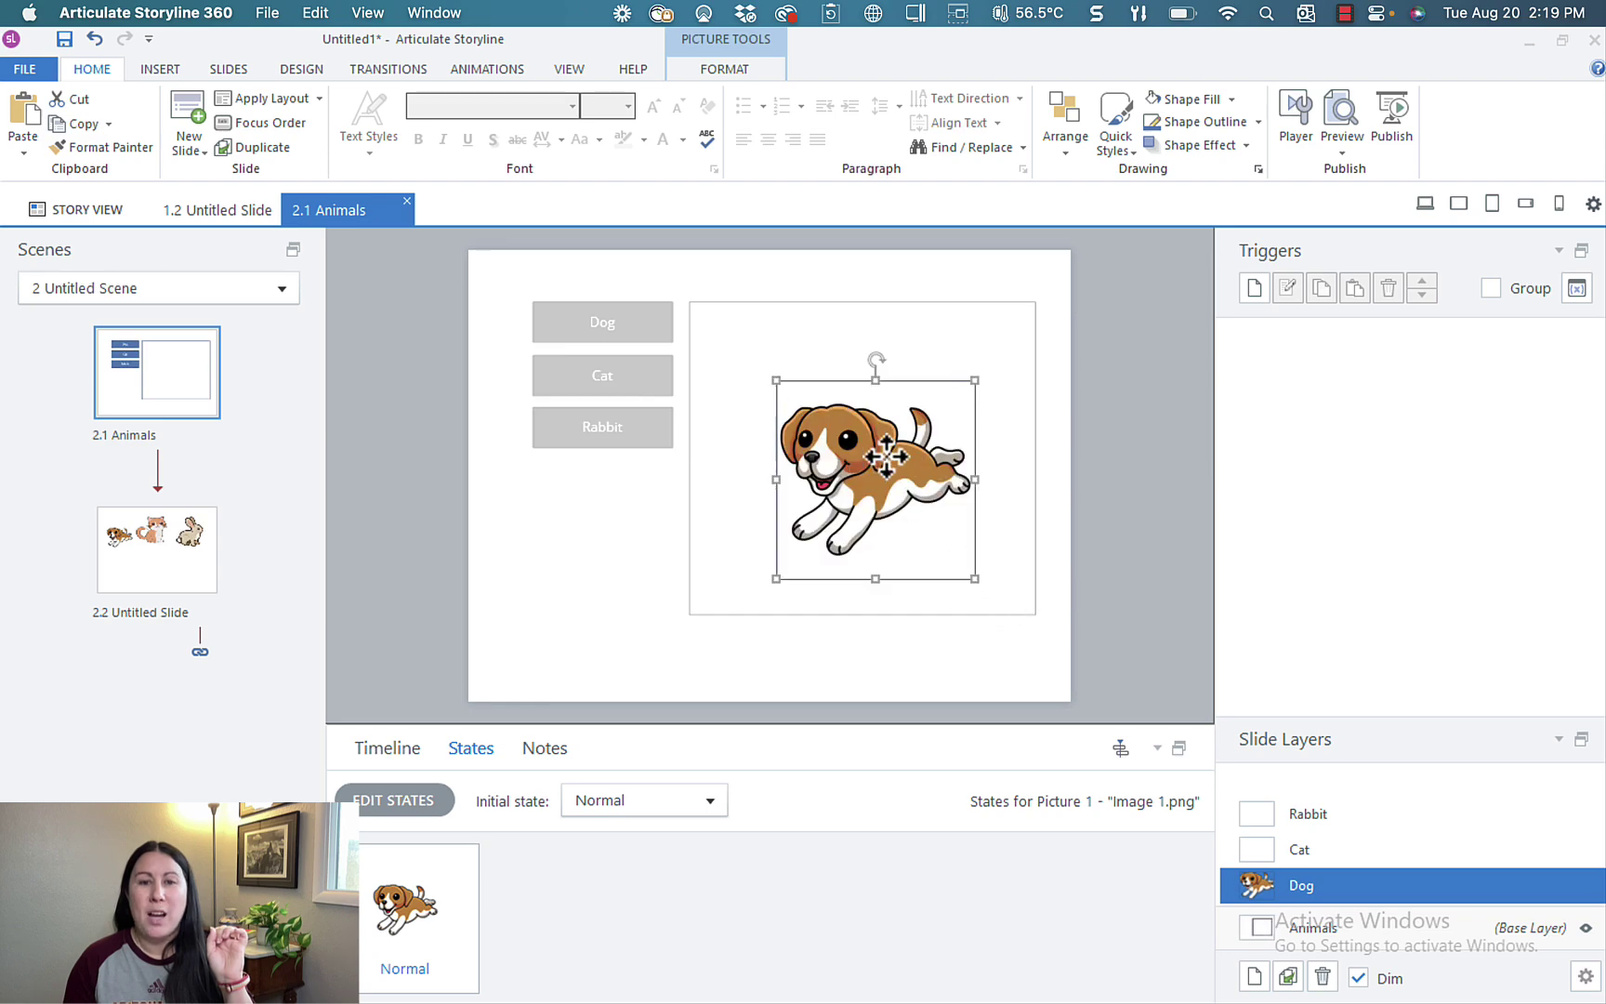
left_click_drag(886, 463, 892, 387)
Step: Copy the cat picture from slide 2.2 into the box on the Cat layer
left_click(135, 548)
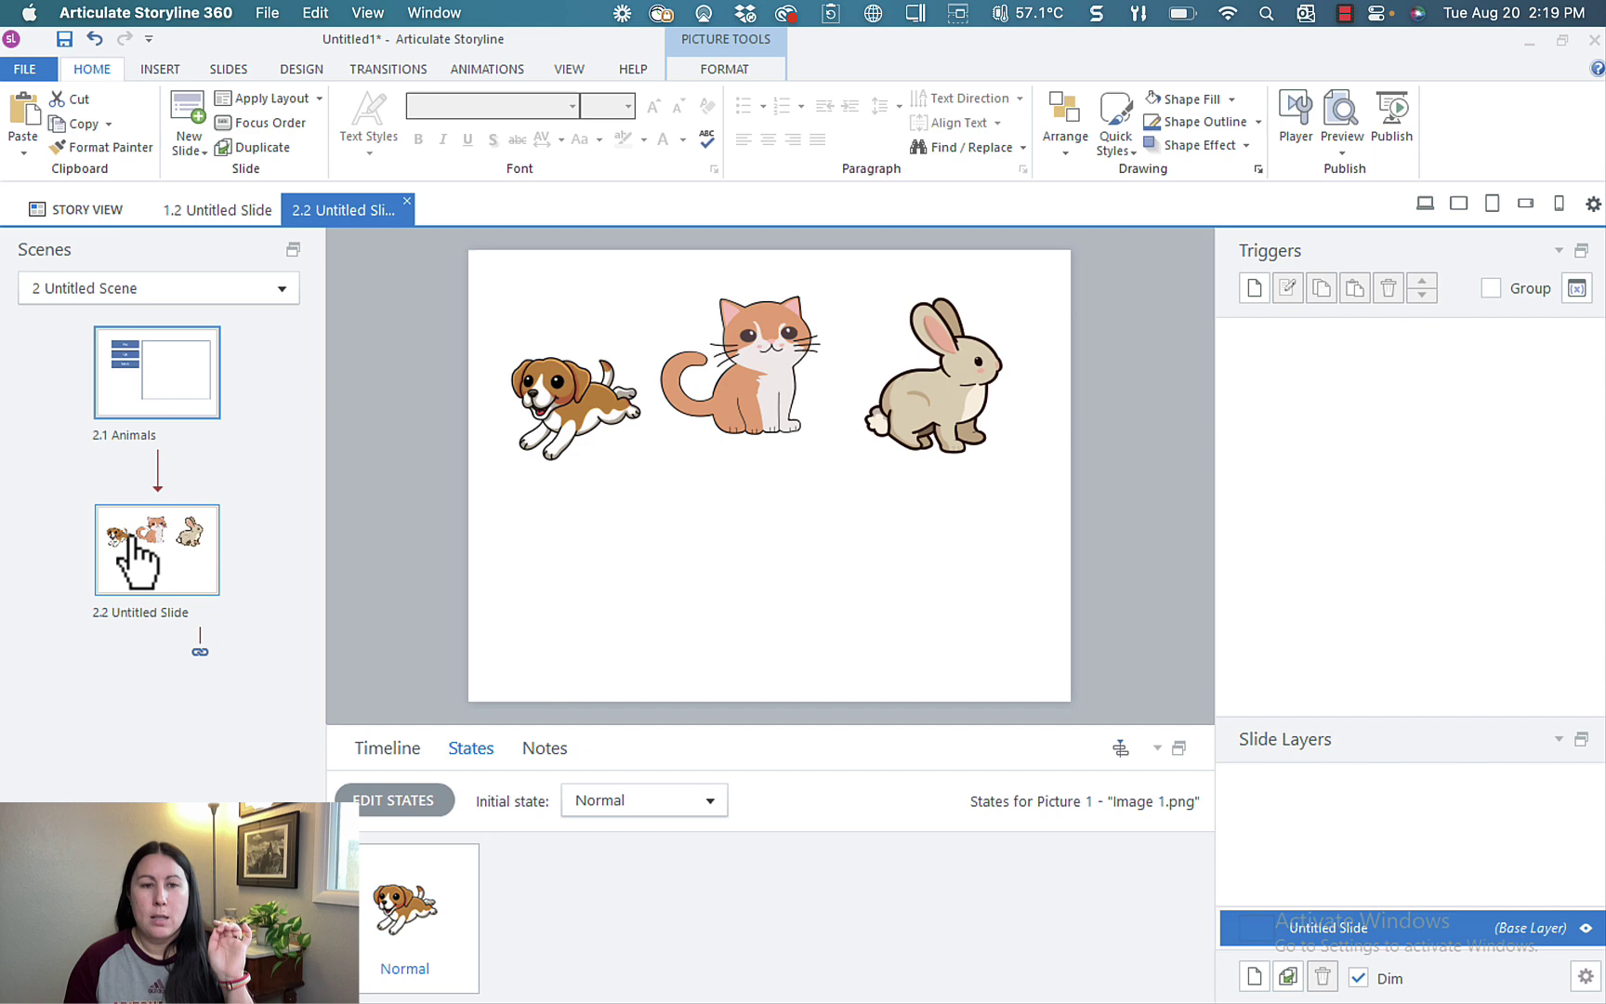
right_click(761, 353)
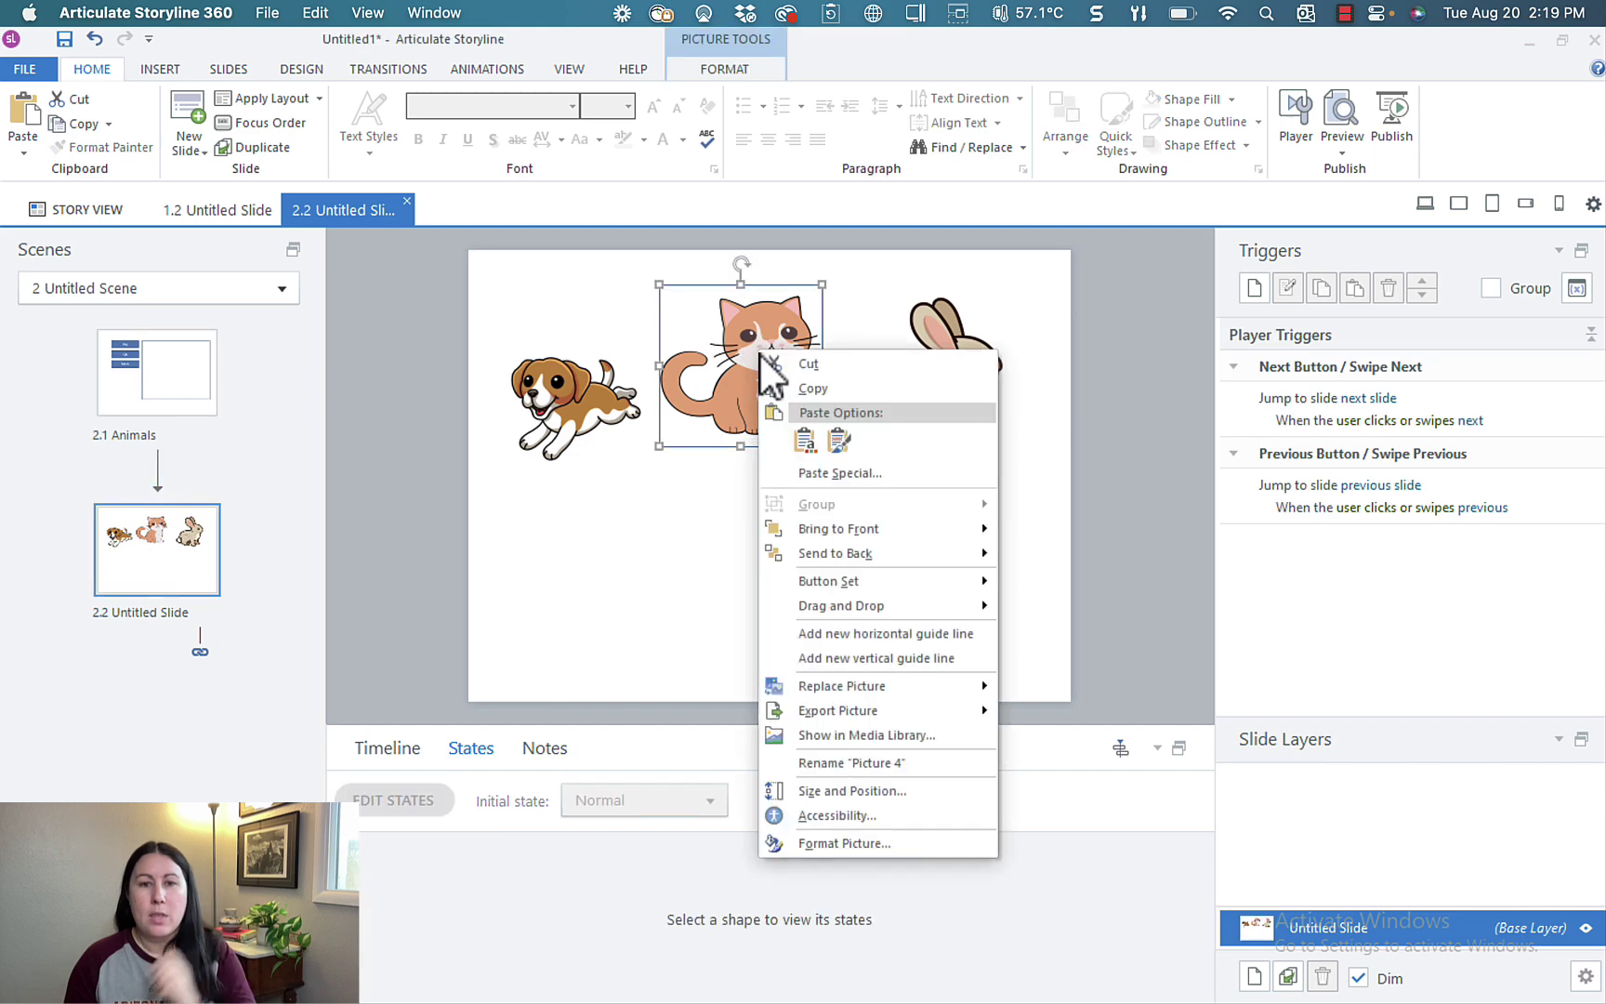
left_click(827, 387)
left_click(191, 381)
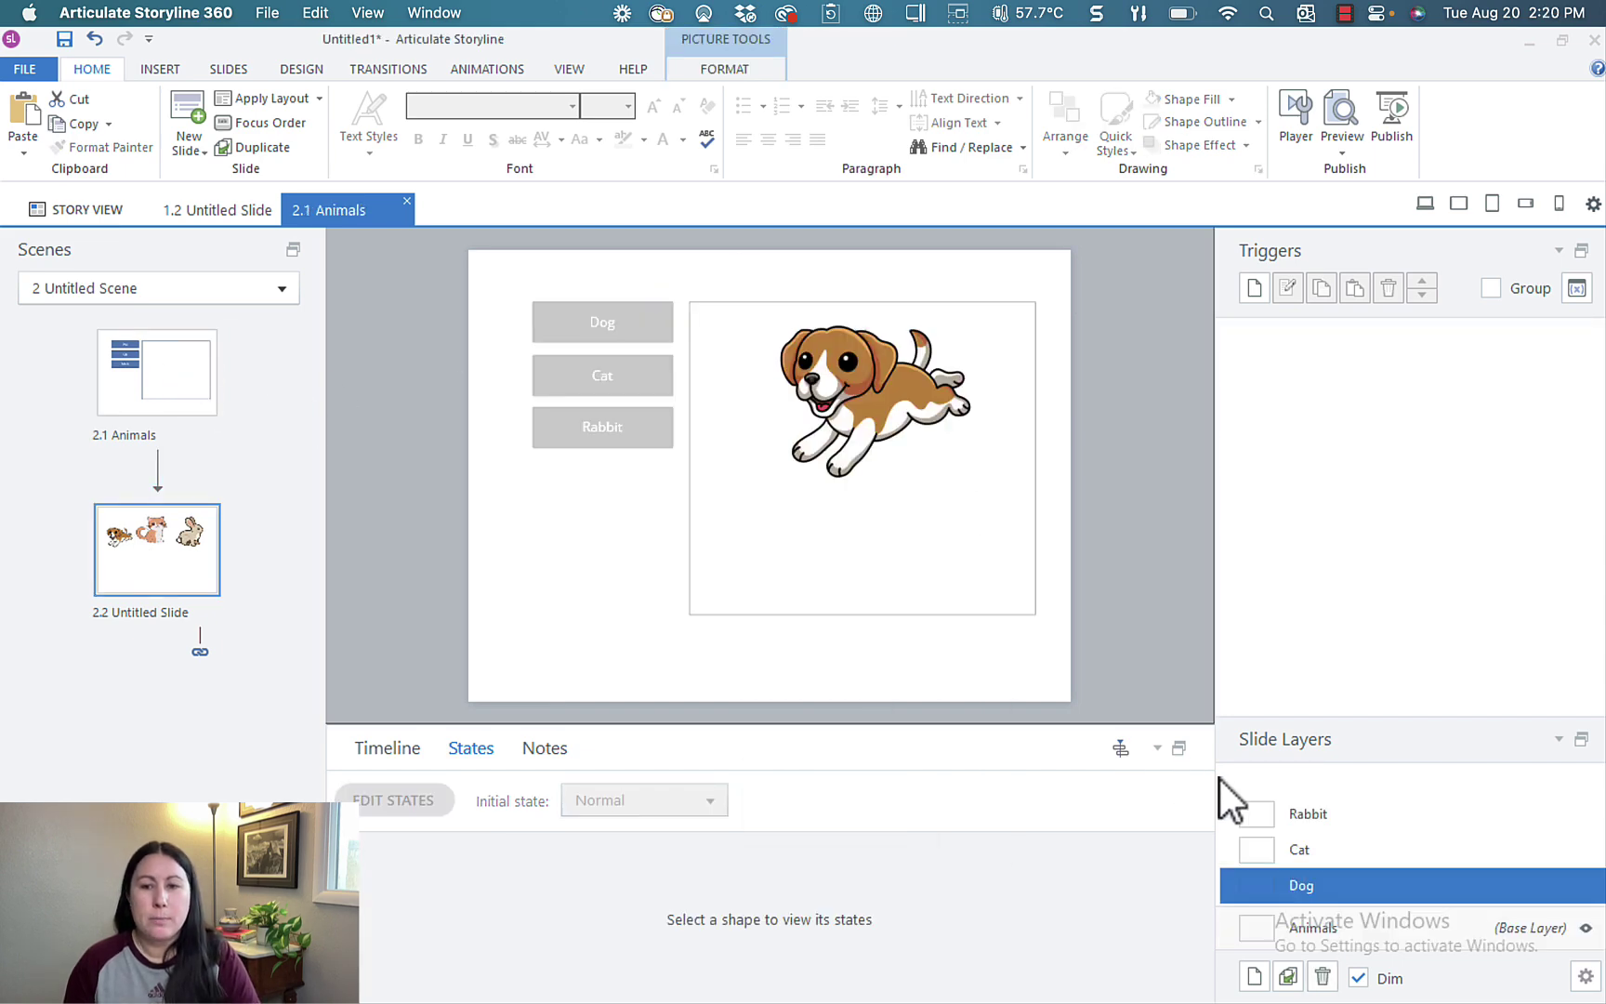
left_click(1381, 850)
right_click(854, 397)
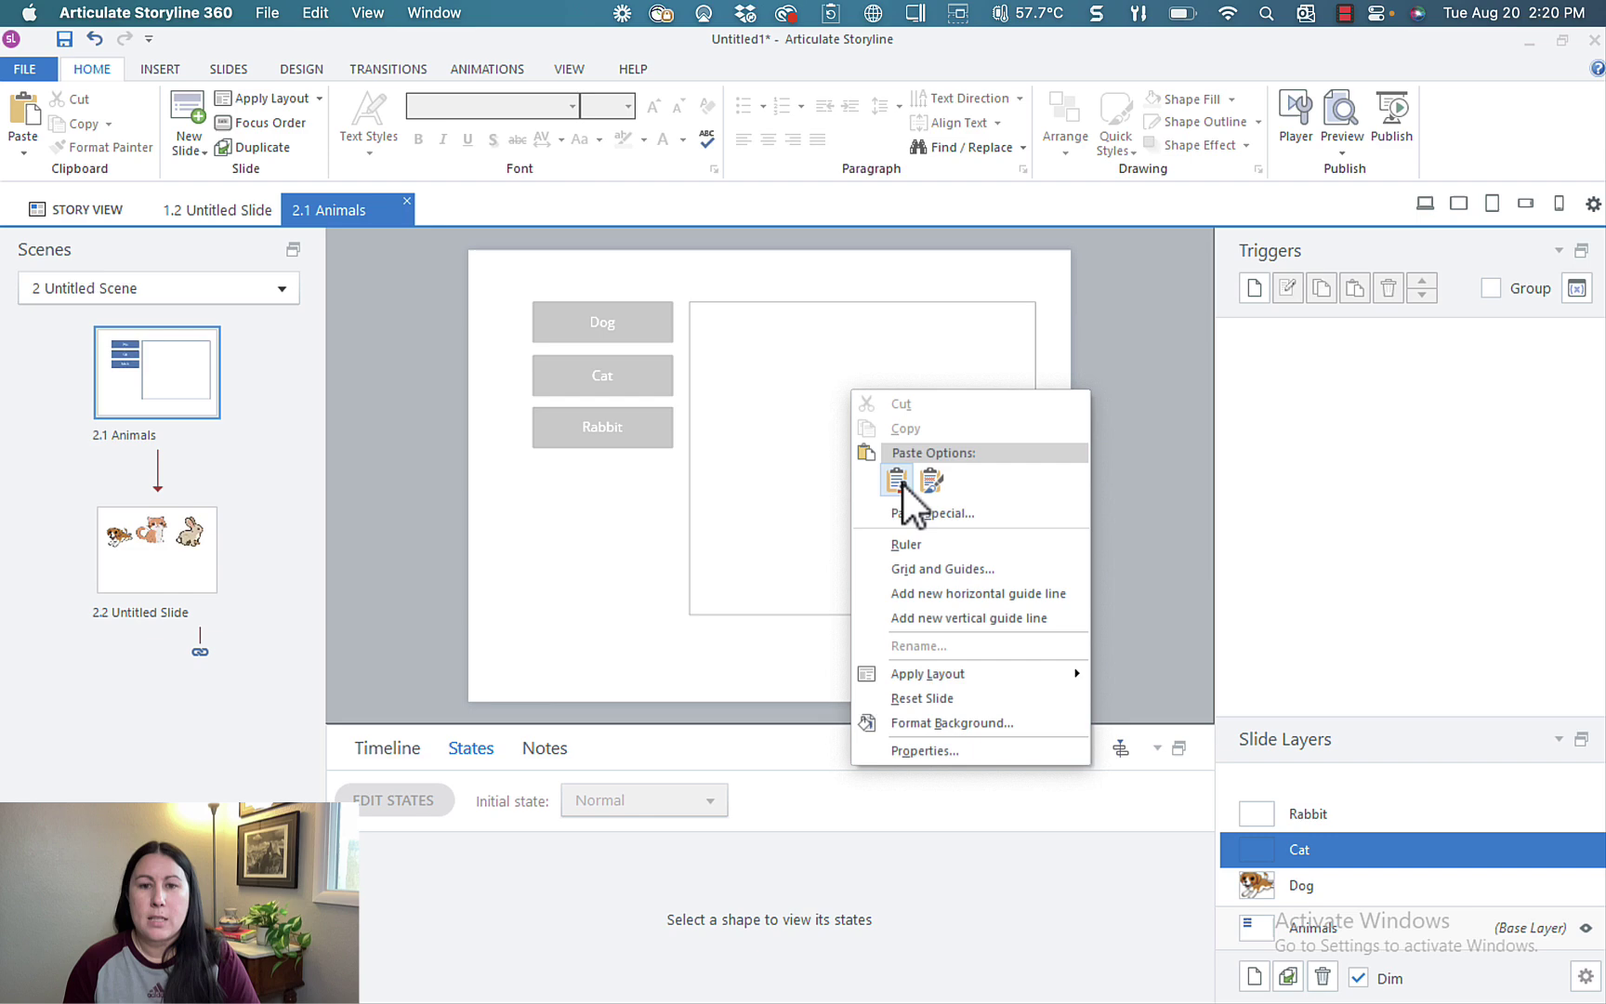
left_click(898, 479)
left_click_drag(757, 359, 893, 394)
Step: Copy the rabbit picture from slide 2.2 into the display box on the Rabbit layer
left_click(206, 530)
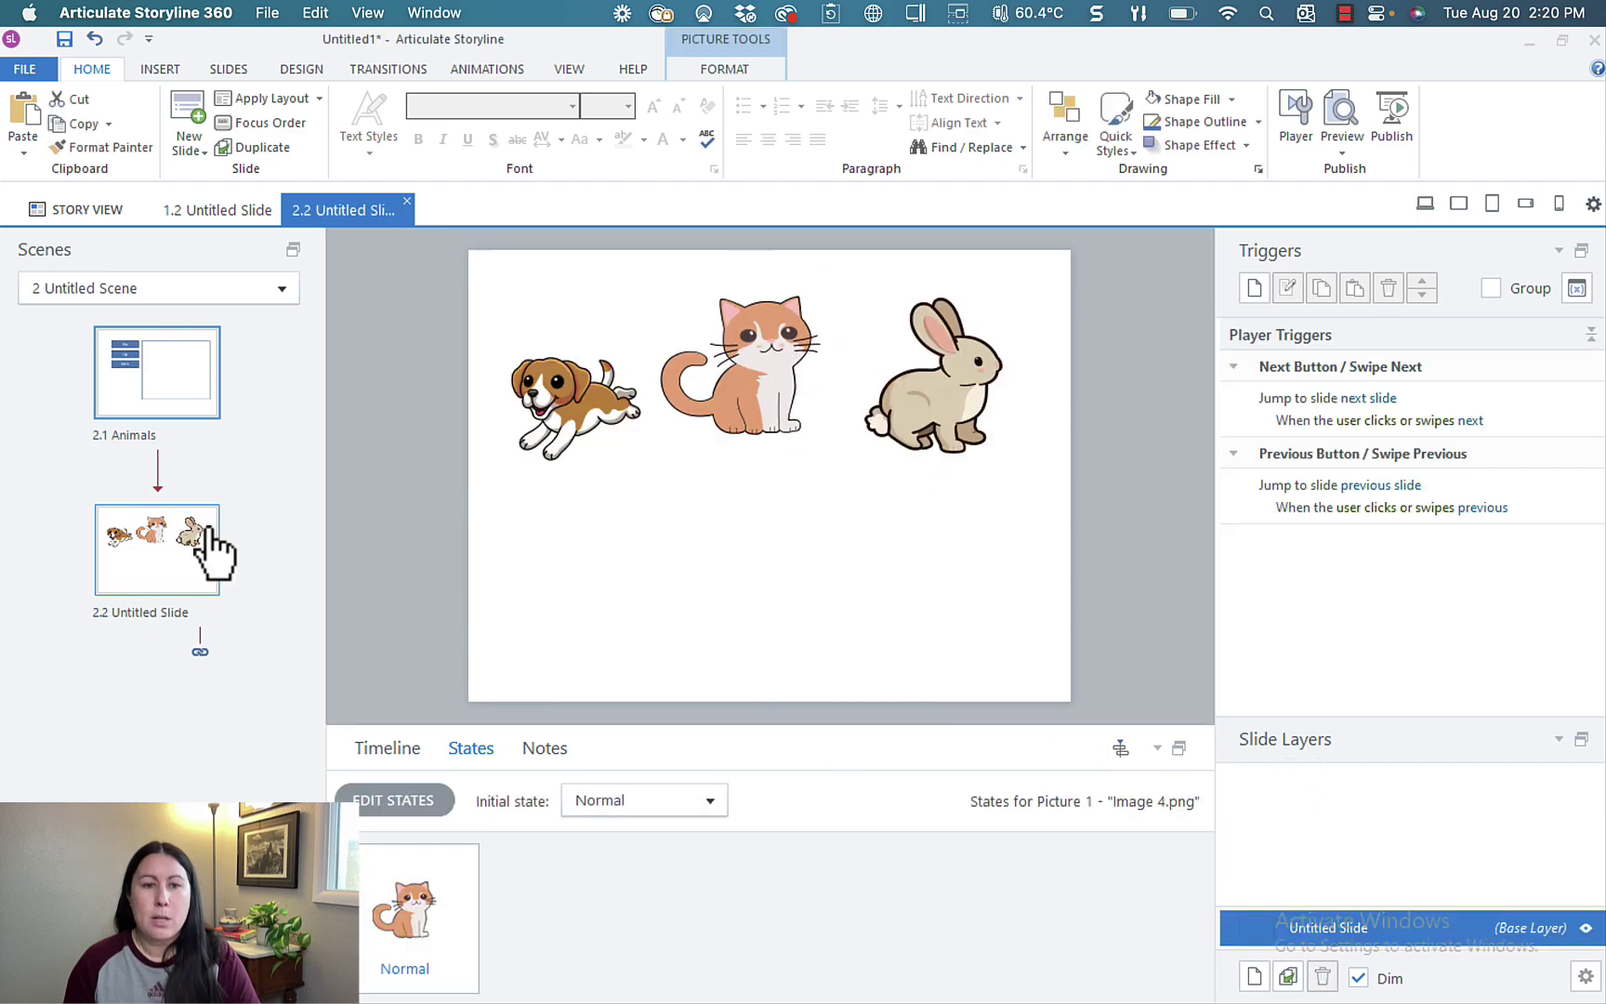
right_click(944, 350)
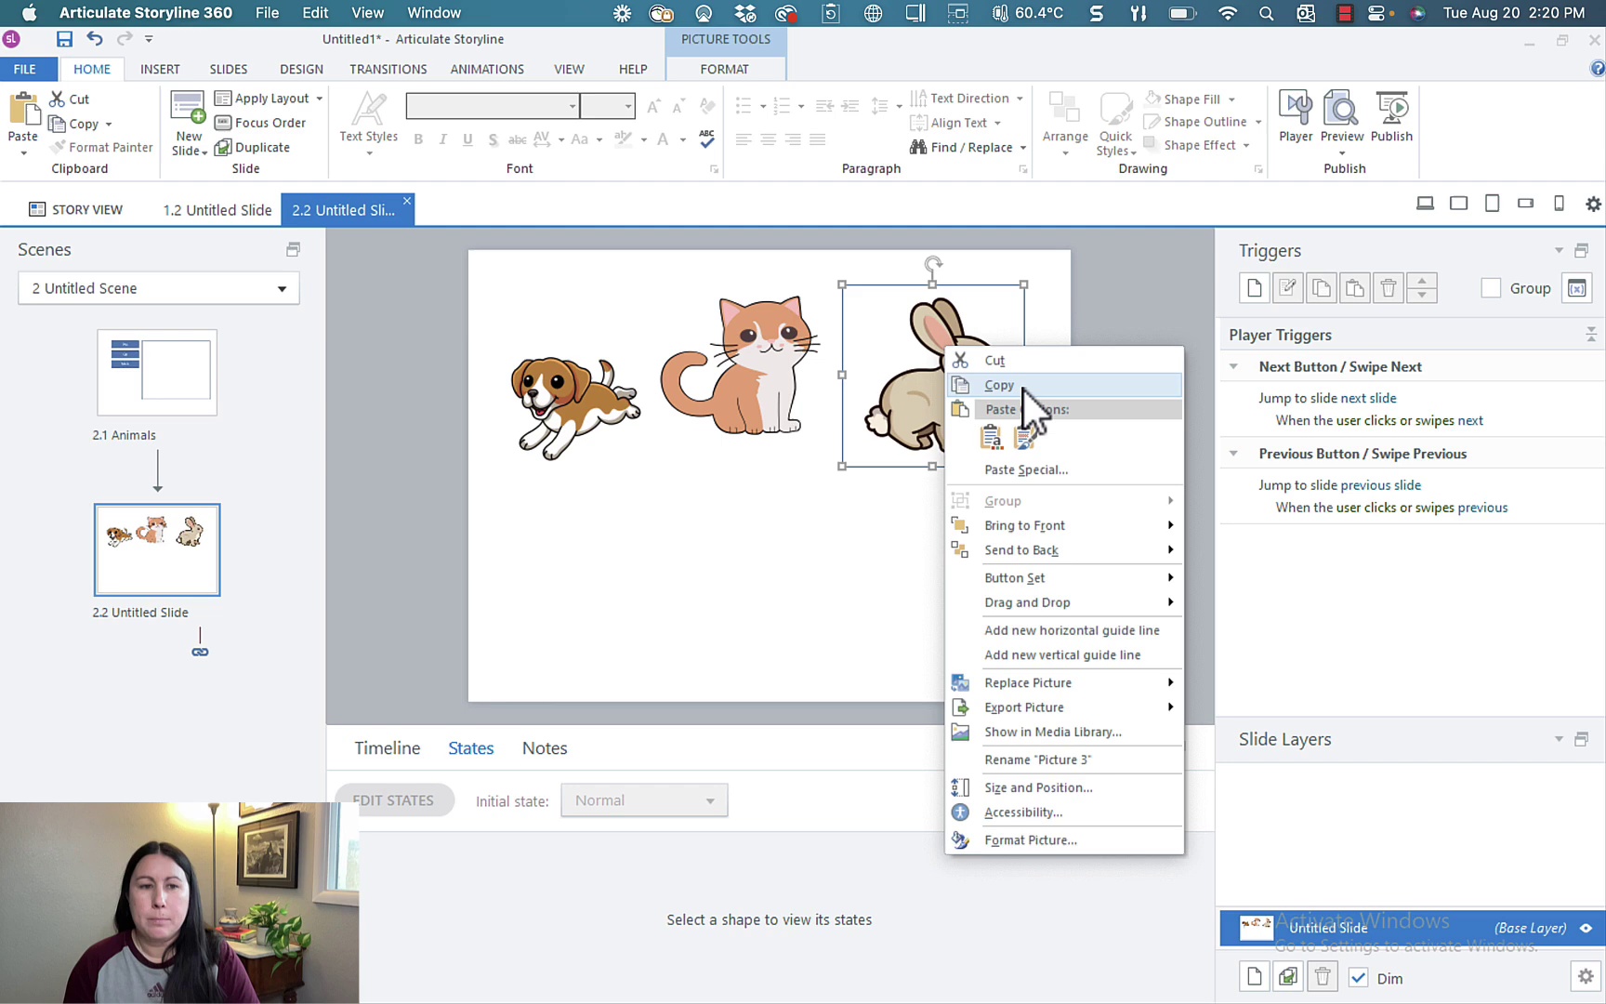
left_click(1000, 385)
left_click(157, 372)
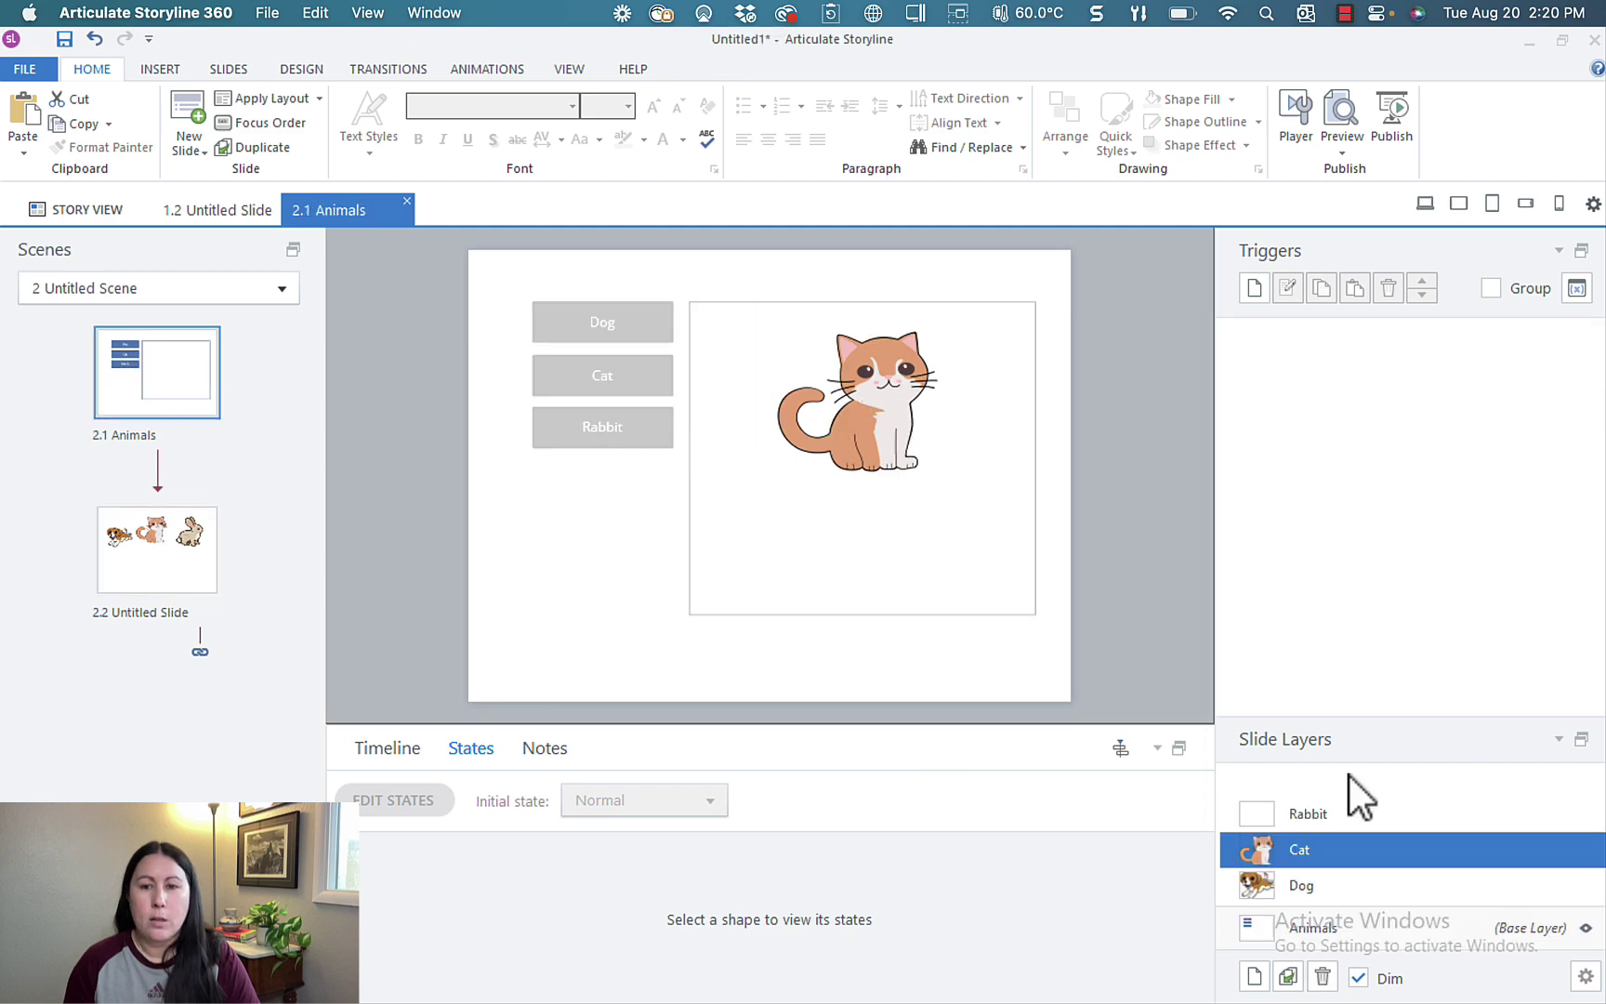
left_click(1372, 817)
right_click(811, 413)
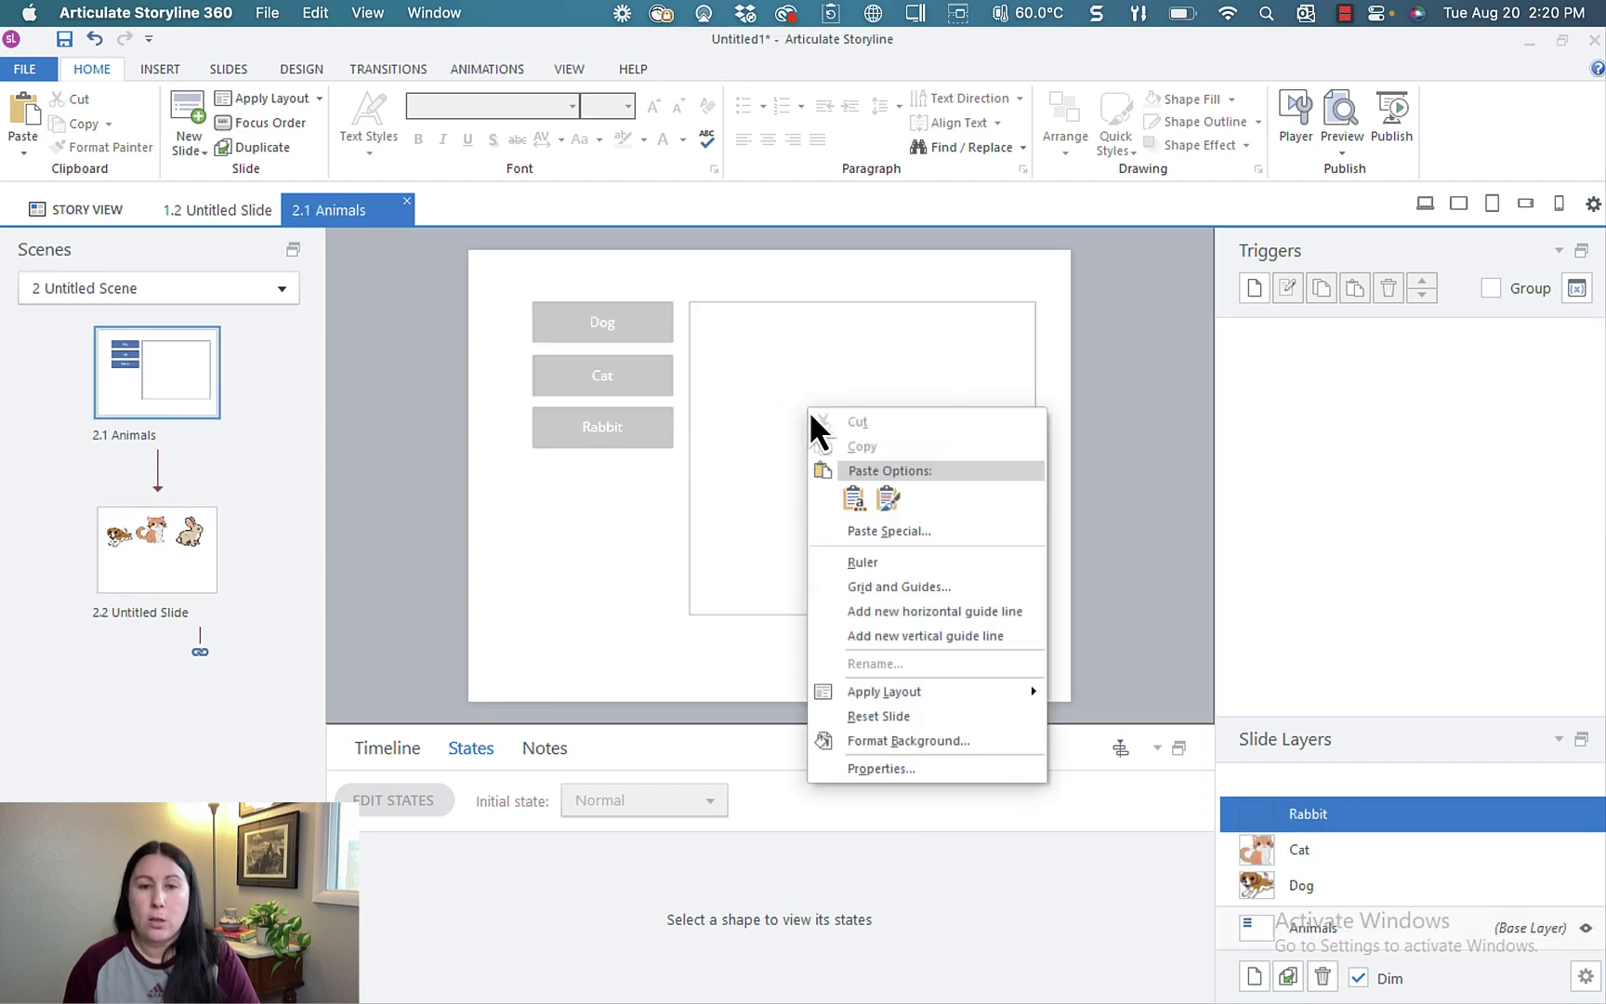
left_click(854, 503)
left_click_drag(960, 397, 865, 437)
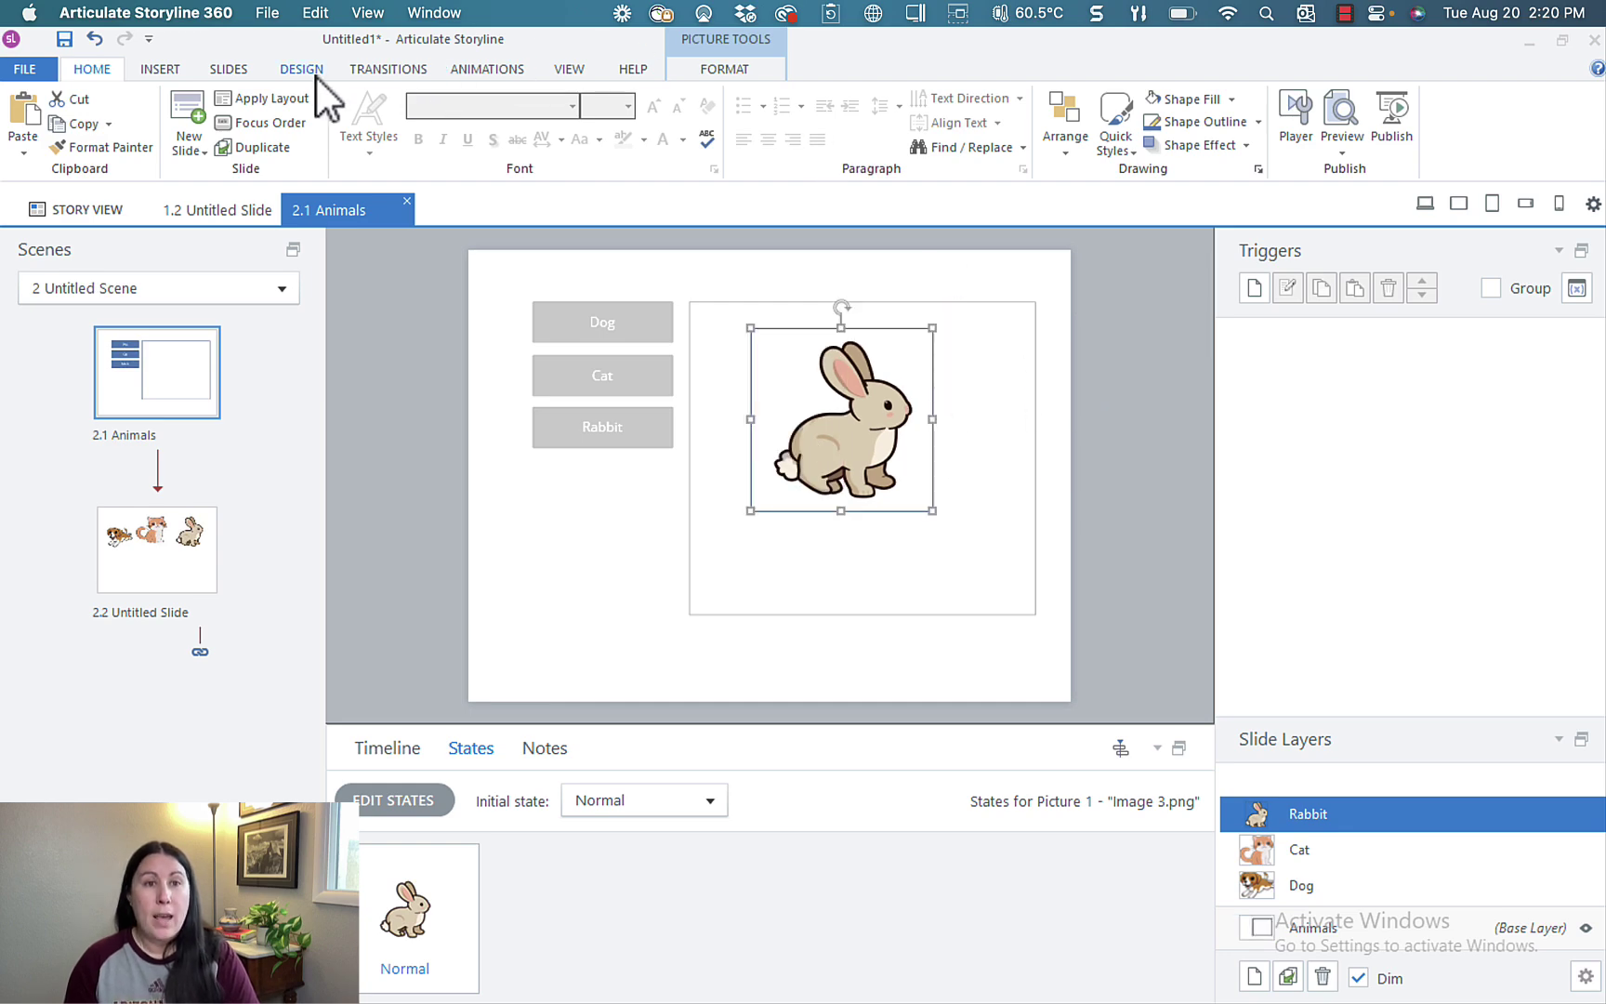
Step: Draw a text box below the rabbit picture on the Rabbit layer
left_click(397, 319)
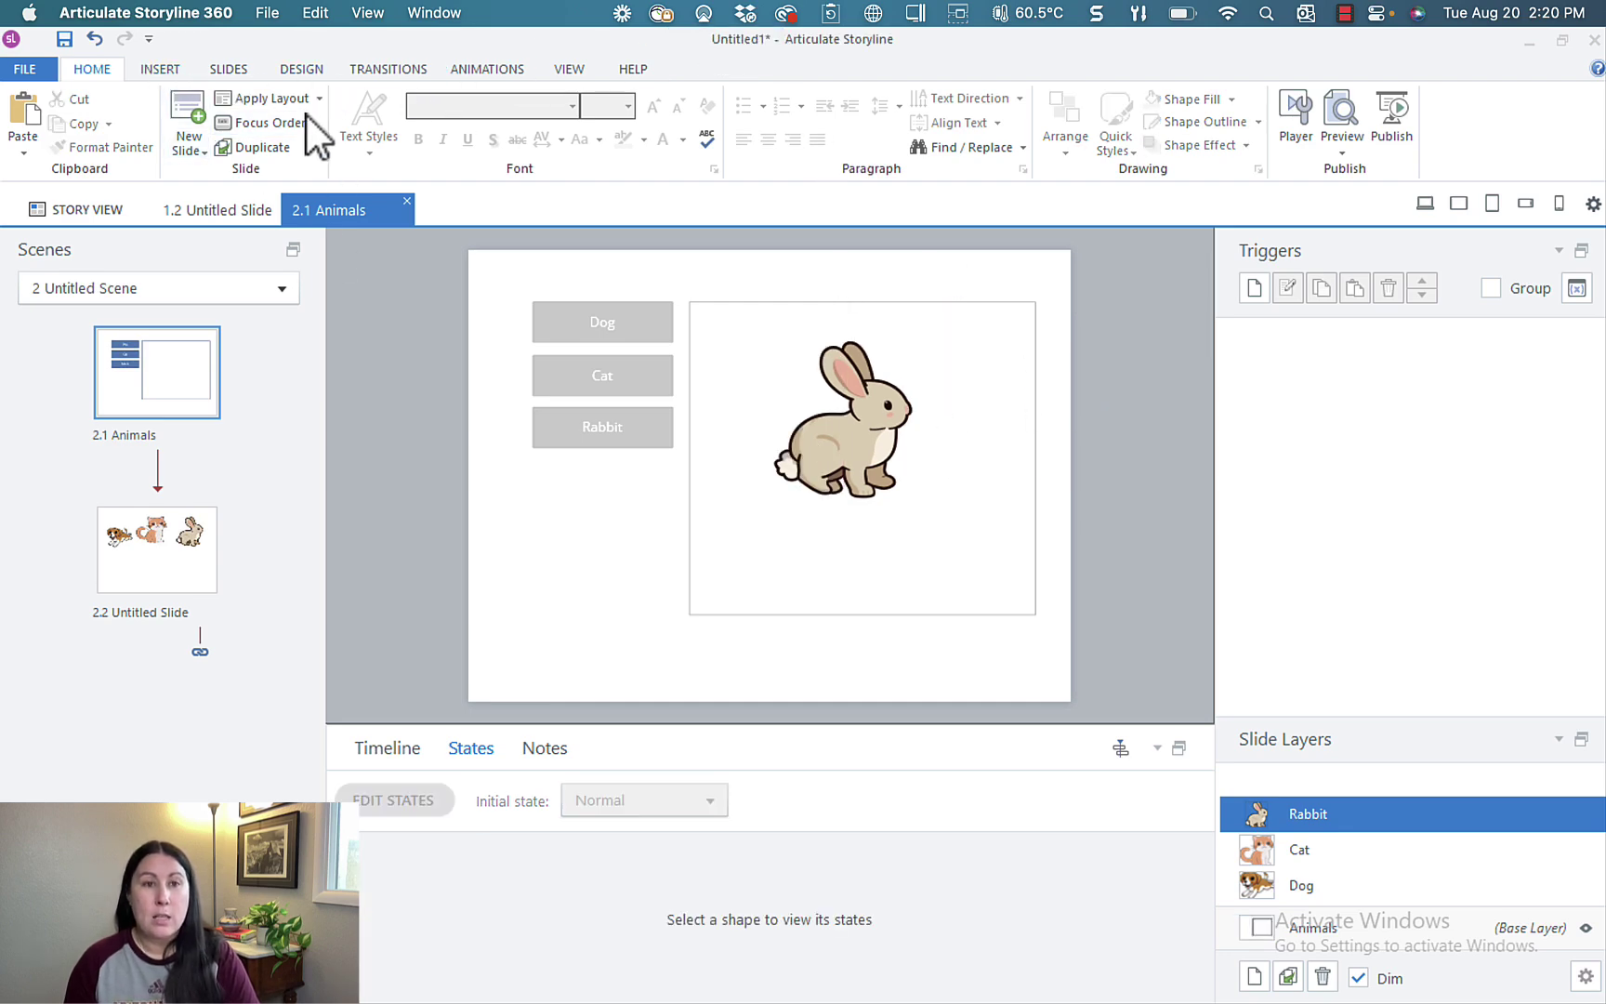
left_click(162, 69)
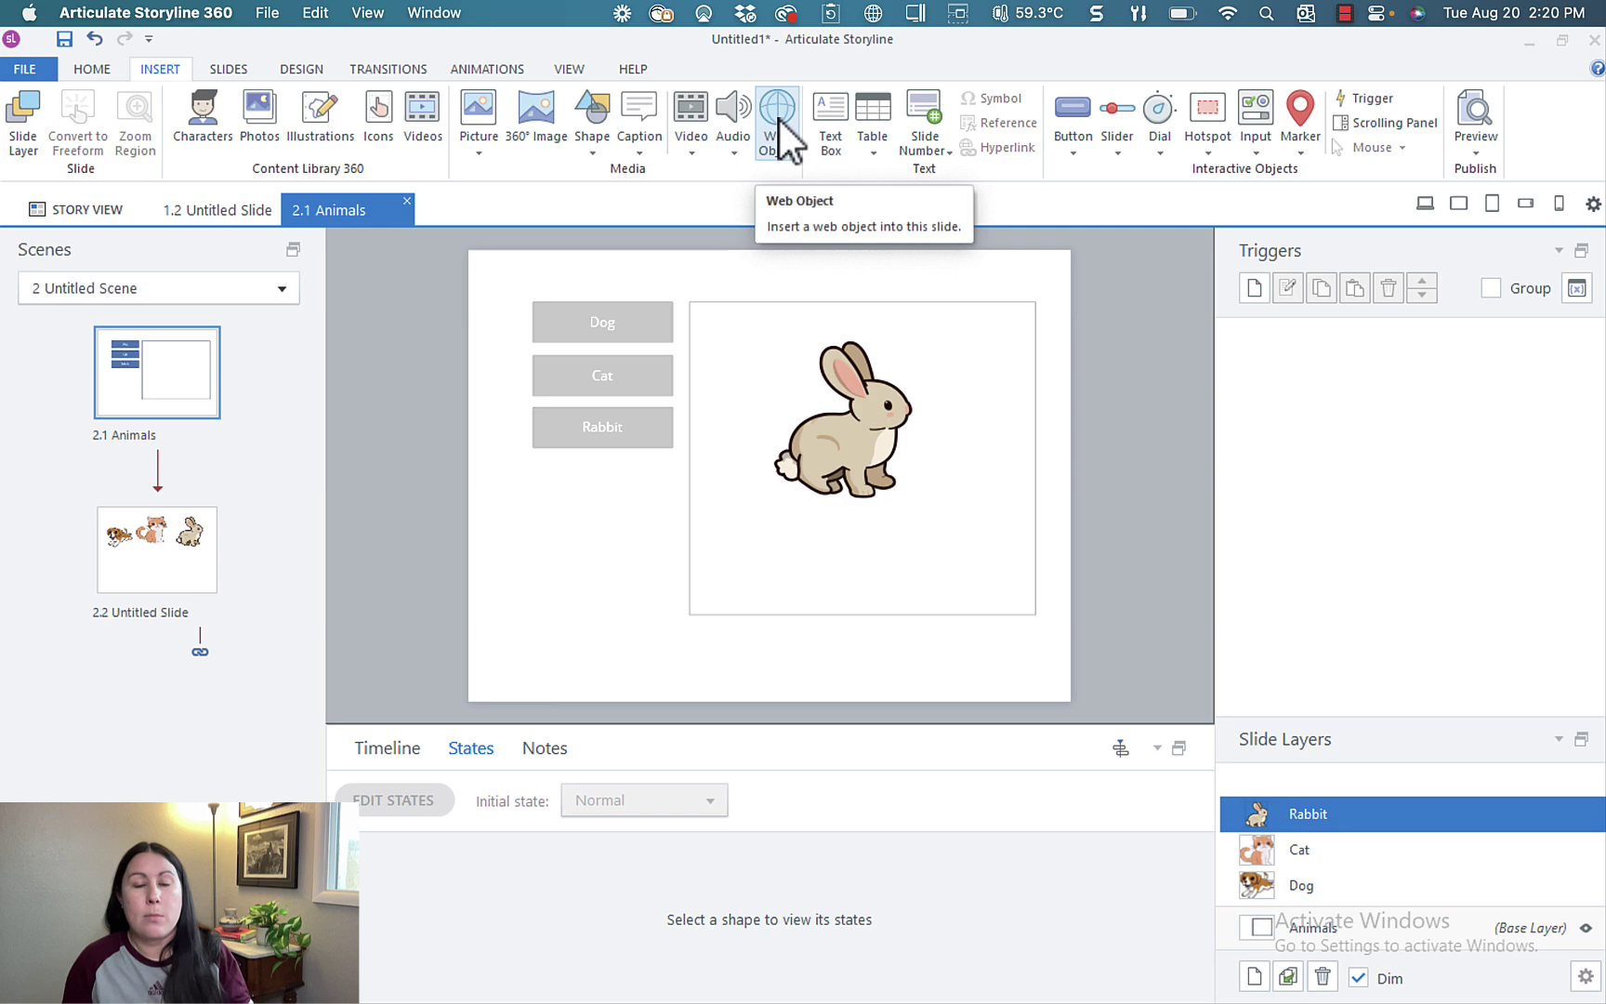
left_click(827, 113)
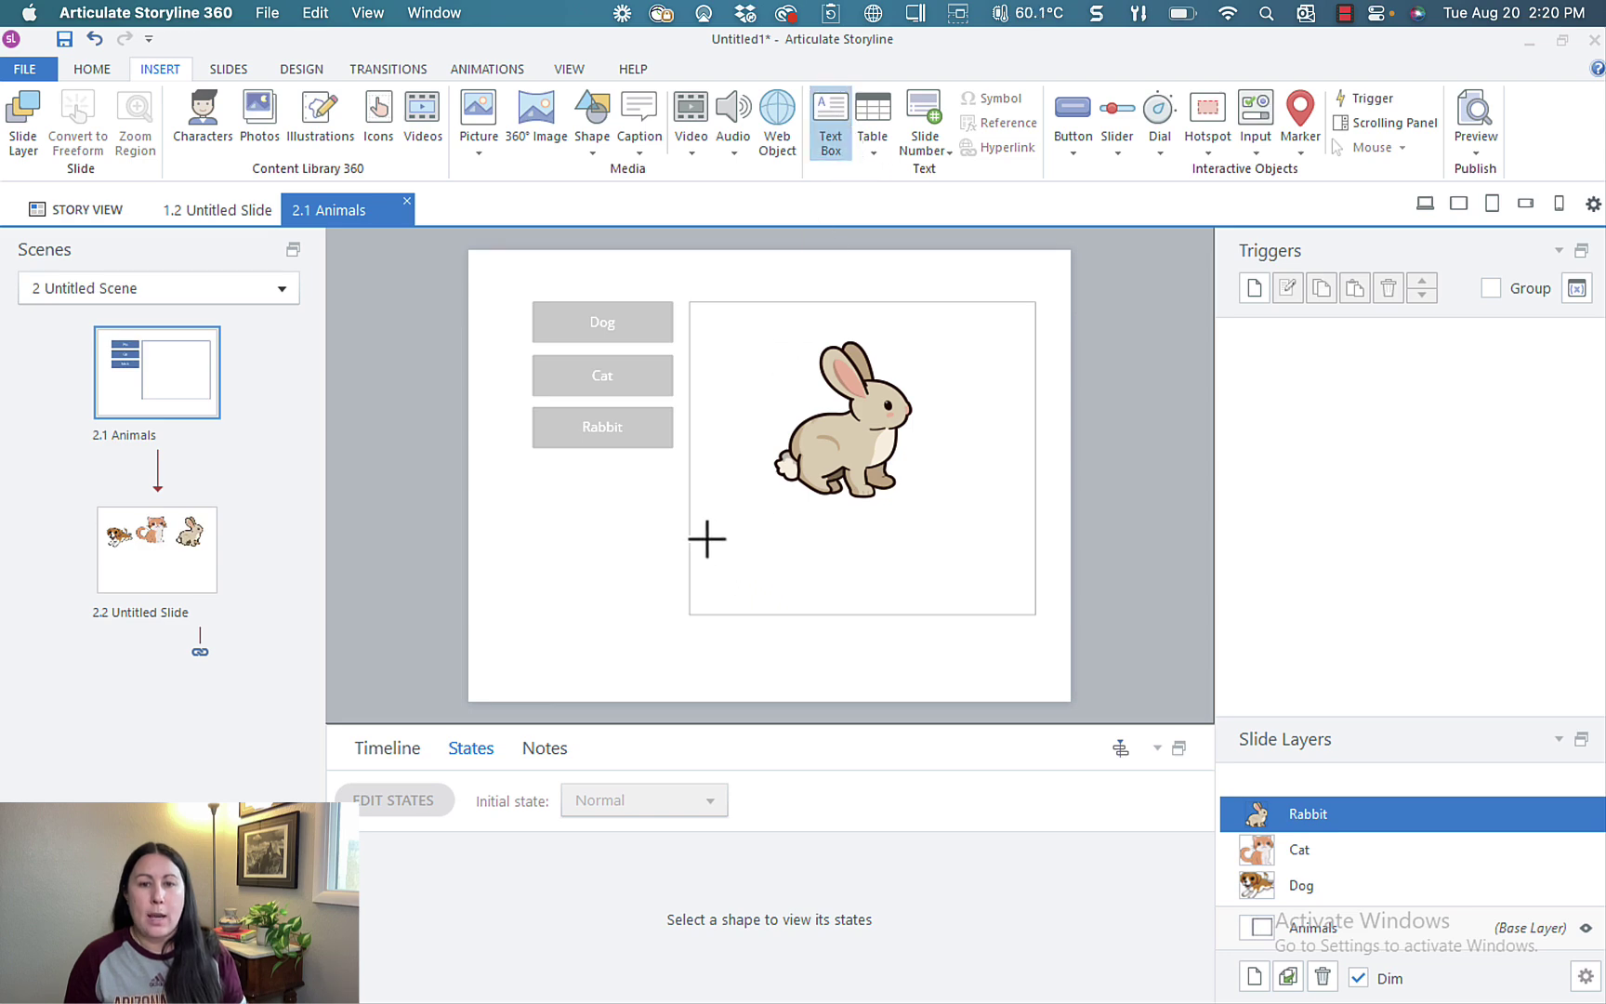
left_click_drag(705, 531, 1018, 606)
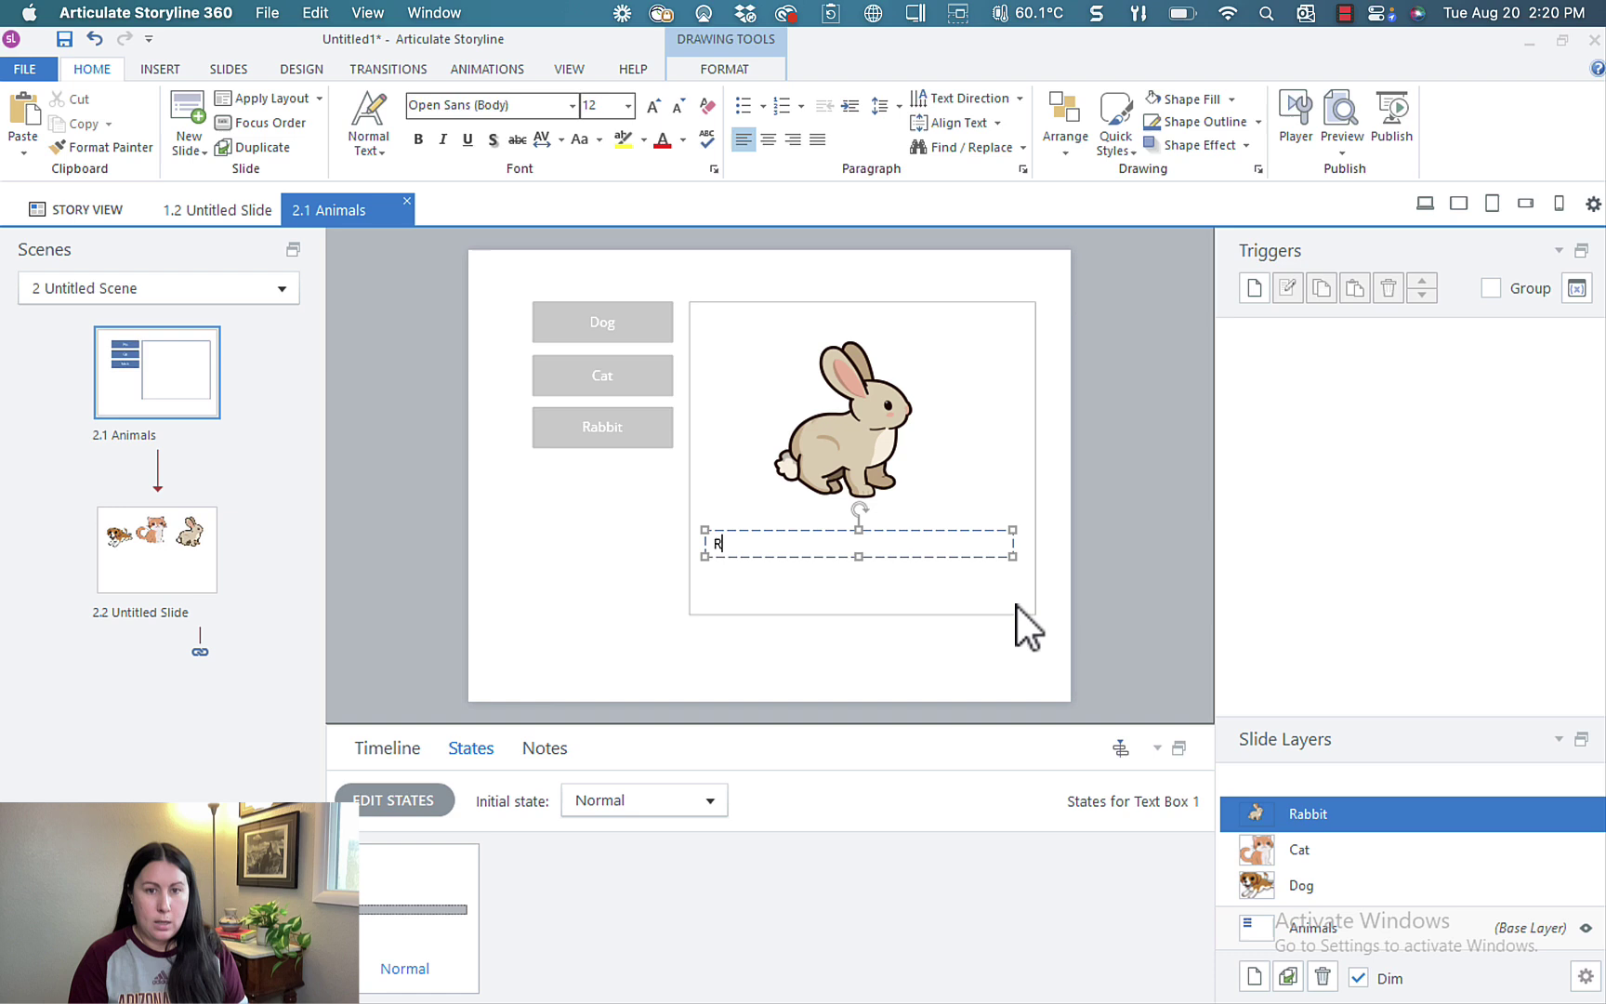
Step: Type the caption 'This is a rabbit.' into the text box, fixing a typo
type("This is a")
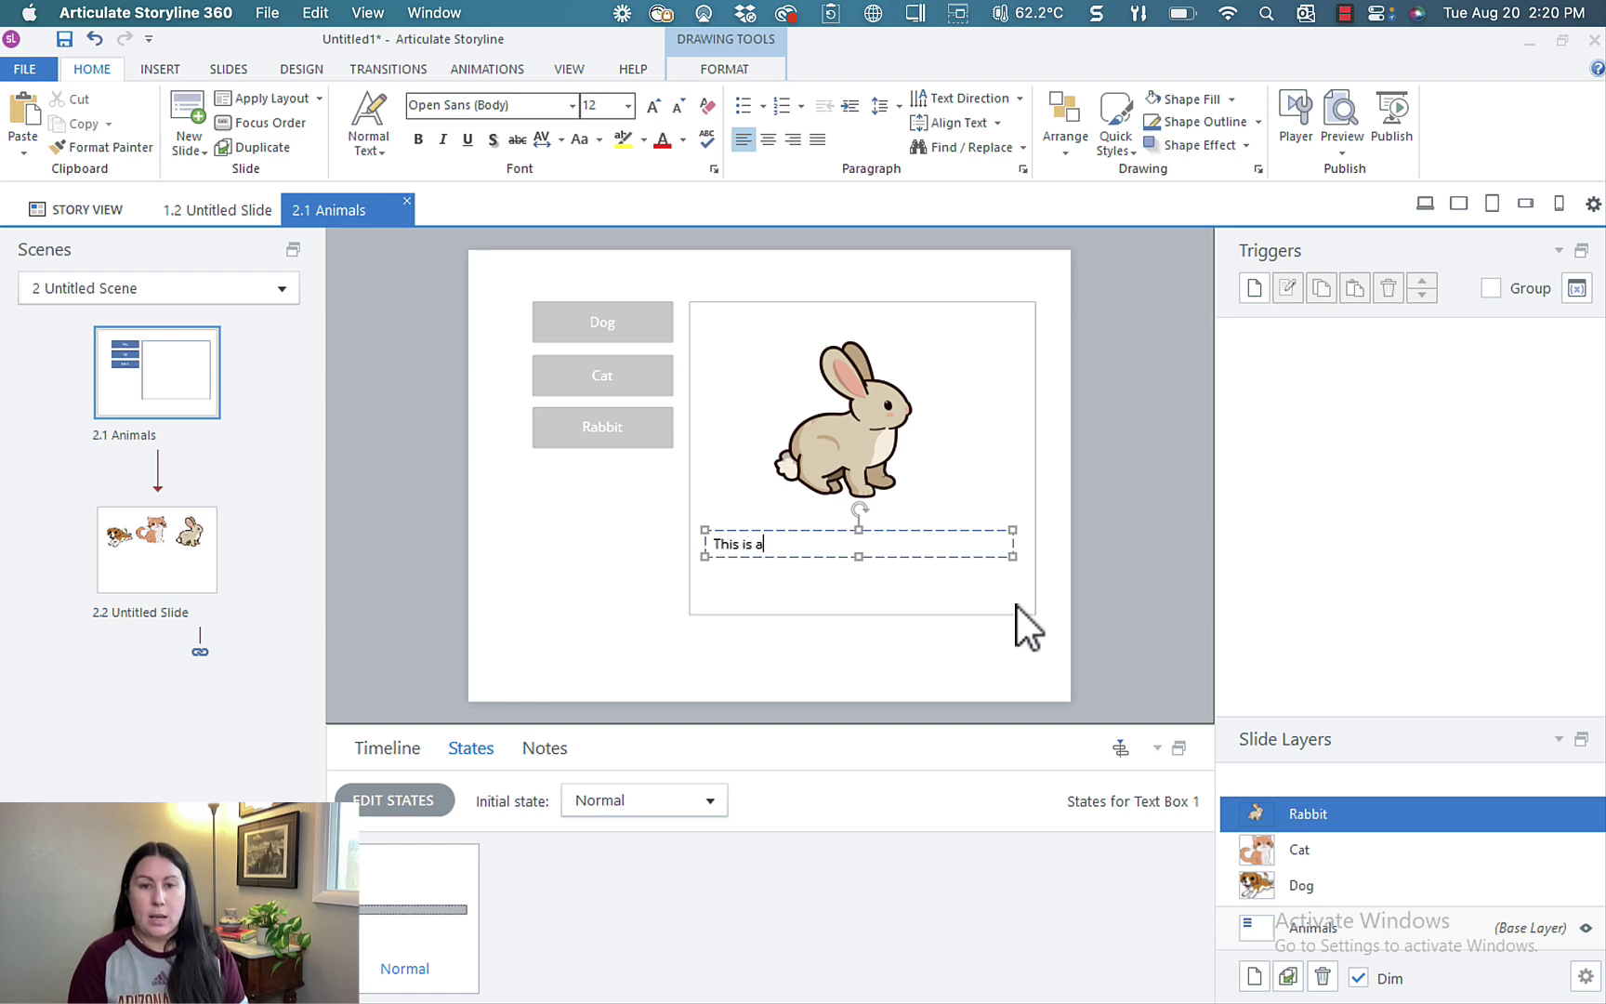
type(" rabbit")
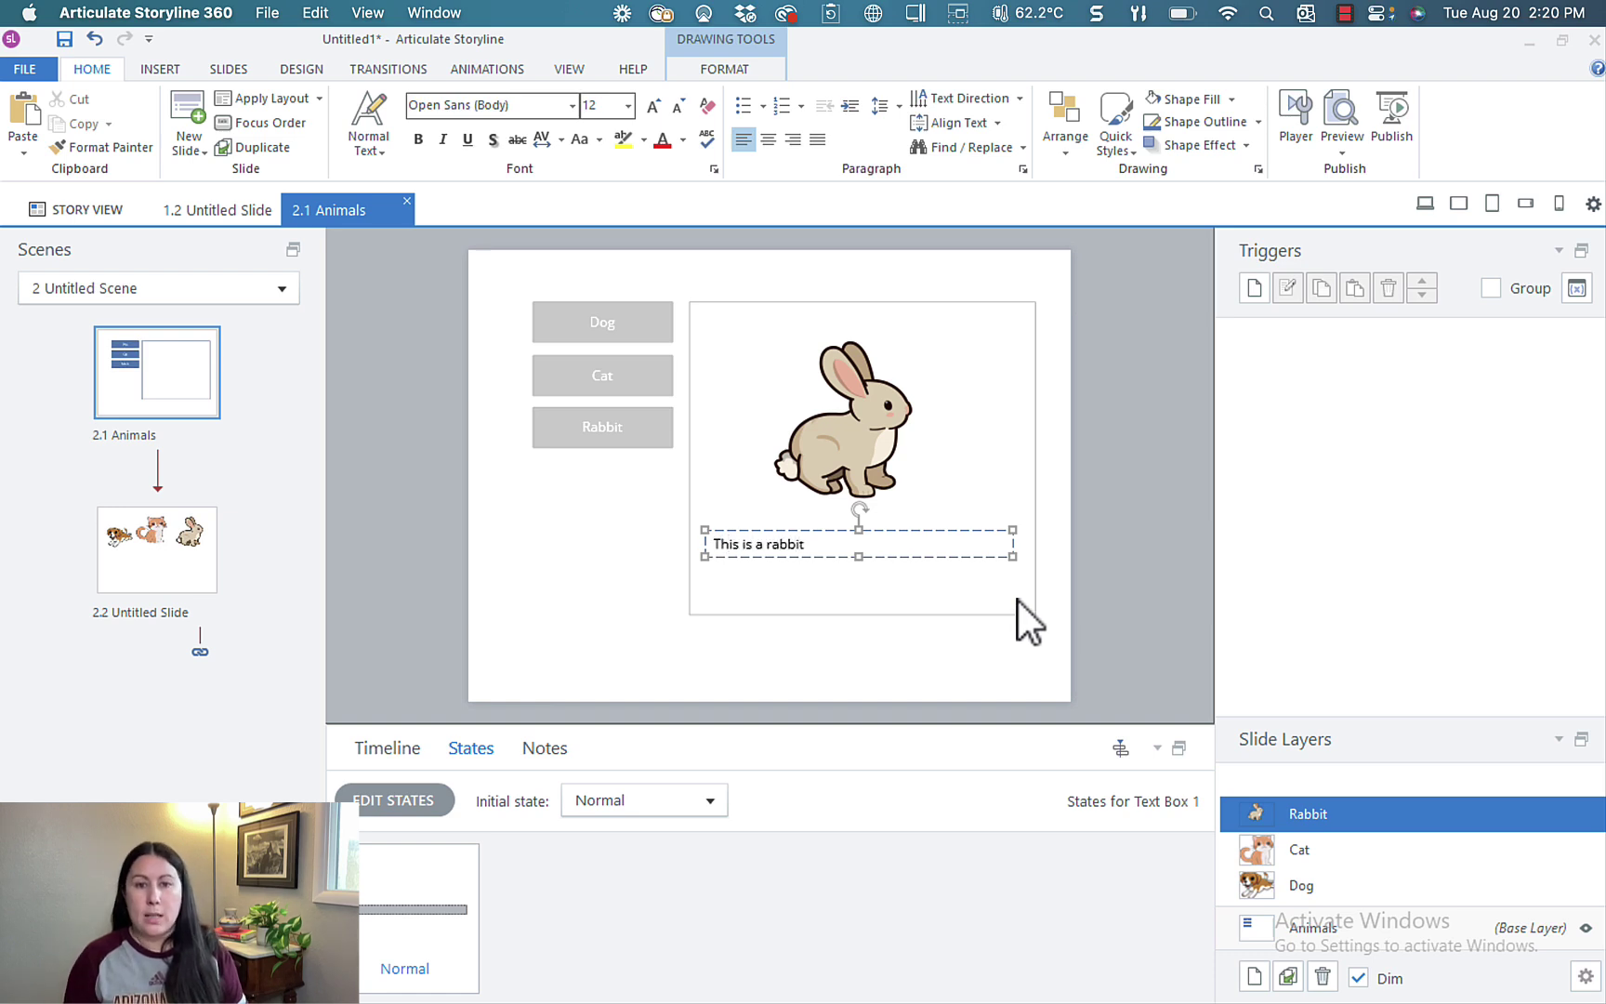
key("shift+Left")
key("shift+Left")
key("shift+Left")
key("shift+Left")
key("shift+Left")
key("shift+Left")
key("shift+Left")
key("shift+Left")
key("shift+Left")
key("shift+Left")
key("shift+Left")
key("shift+Left")
key("shift+Left")
key("BackSpace")
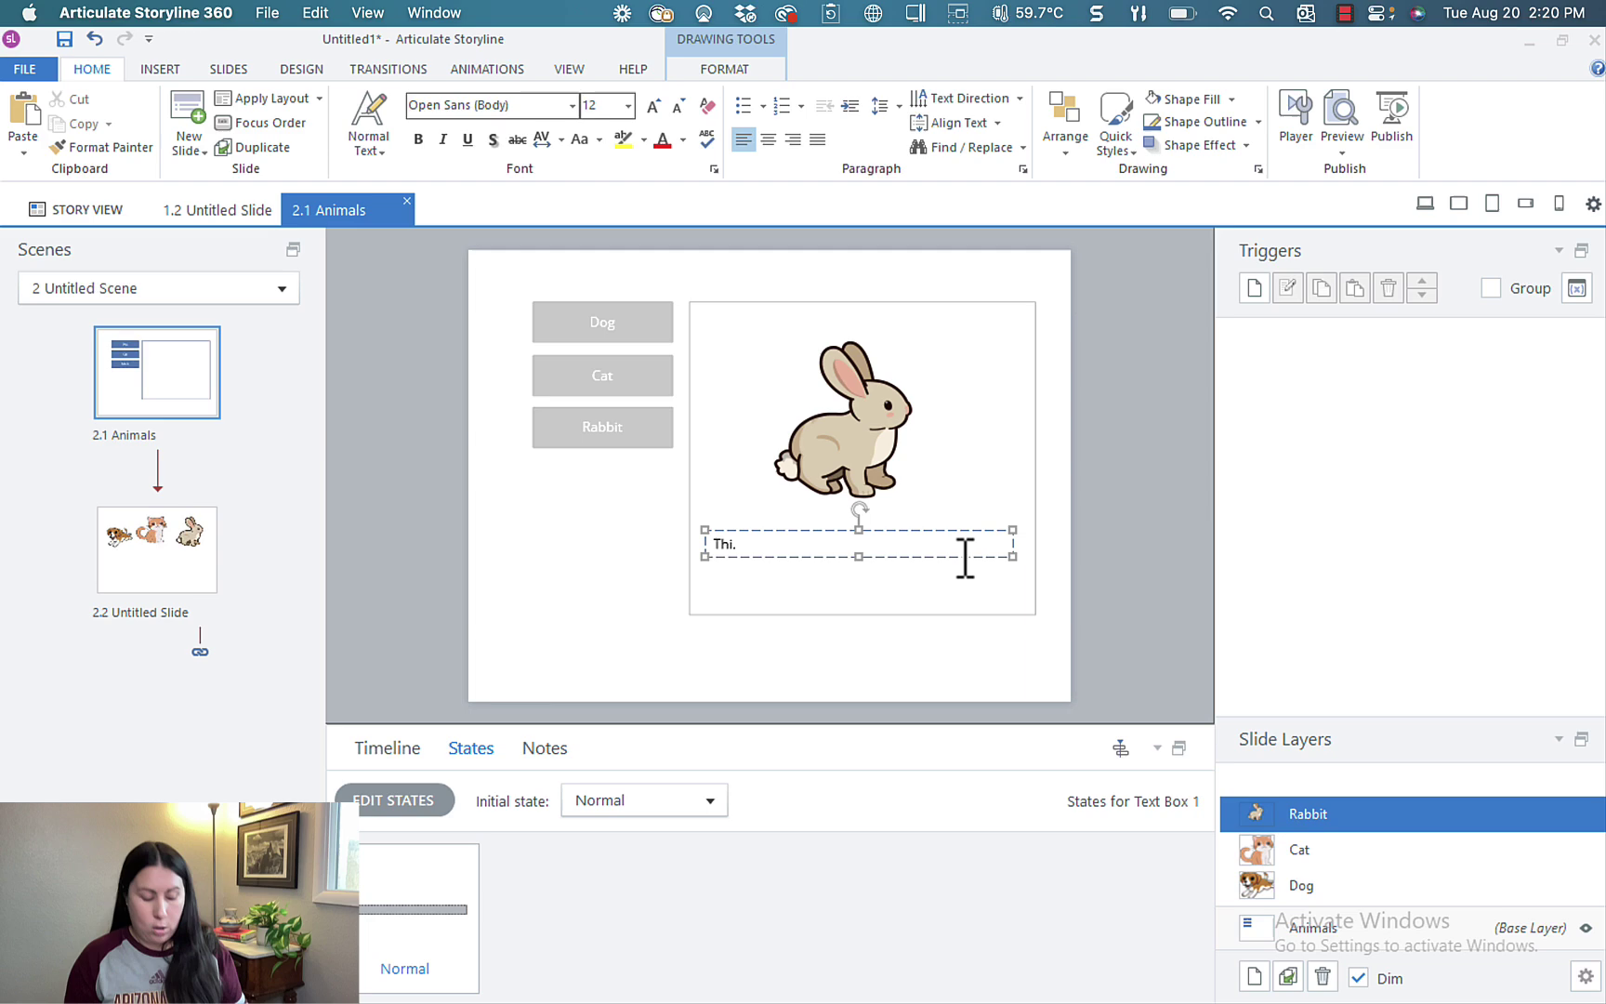
type("s is a")
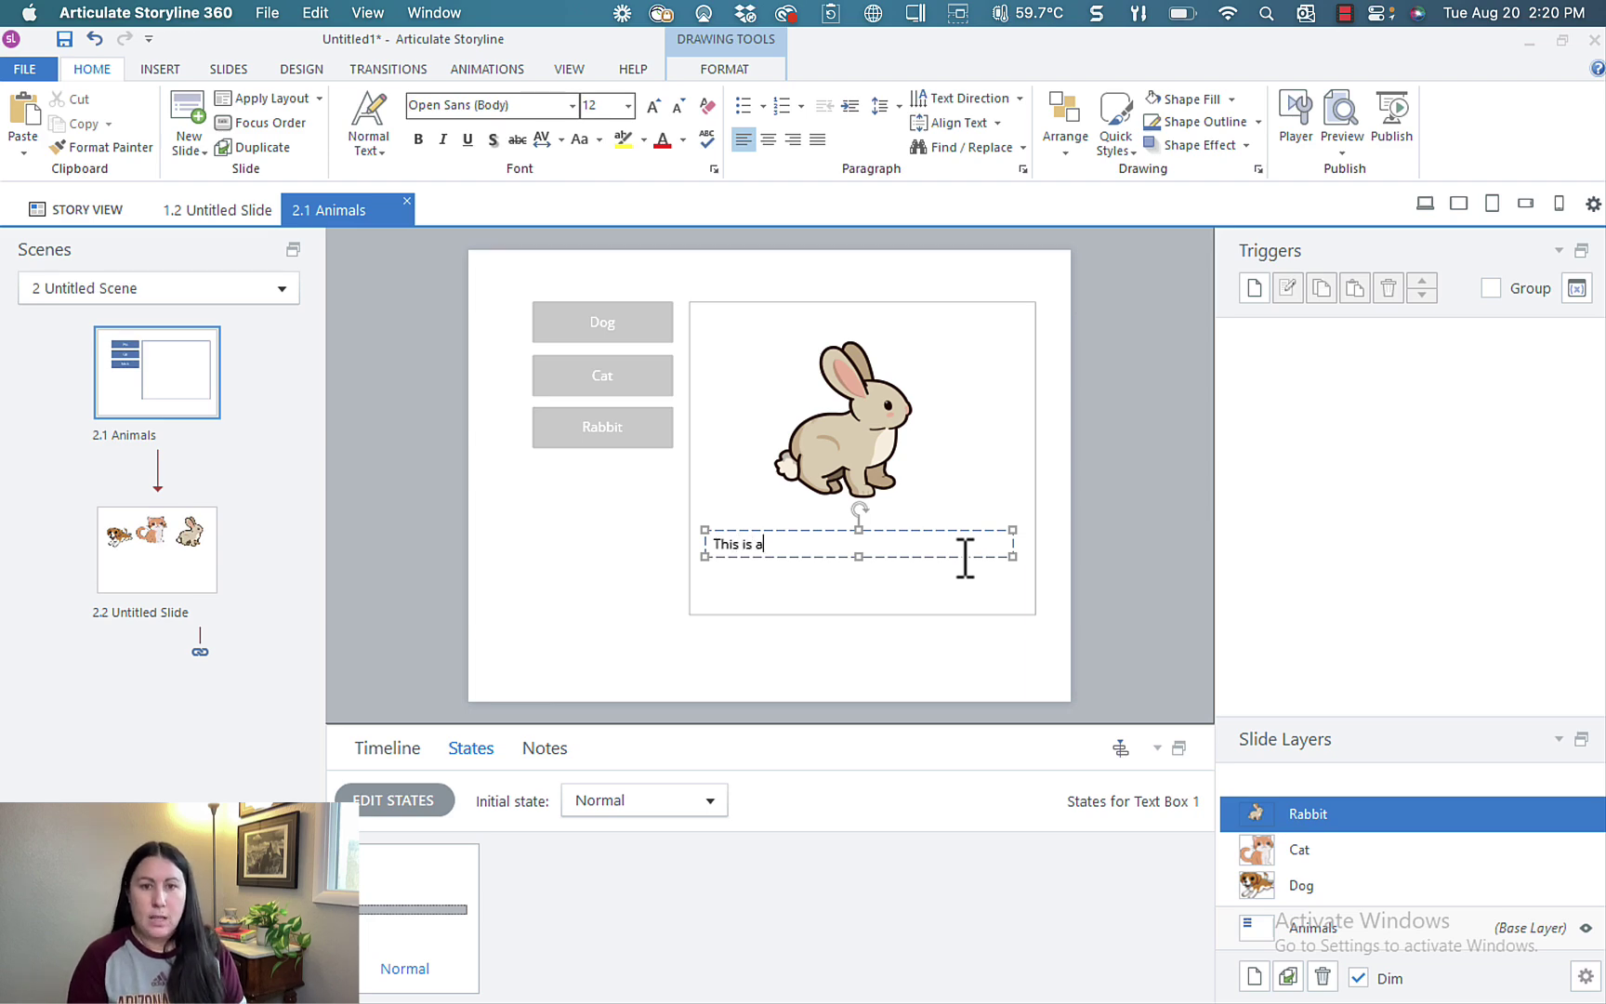
type(" rabbit.")
key("shift+Left")
key("shift+Left")
key("shift+Left")
key("shift+Left")
key("shift+Left")
key("shift+Left")
key("shift+Left")
key("shift+Left")
key("shift+Left")
key("shift+Left")
key("shift+Left")
key("shift+Left")
key("shift+Left")
key("shift+Left")
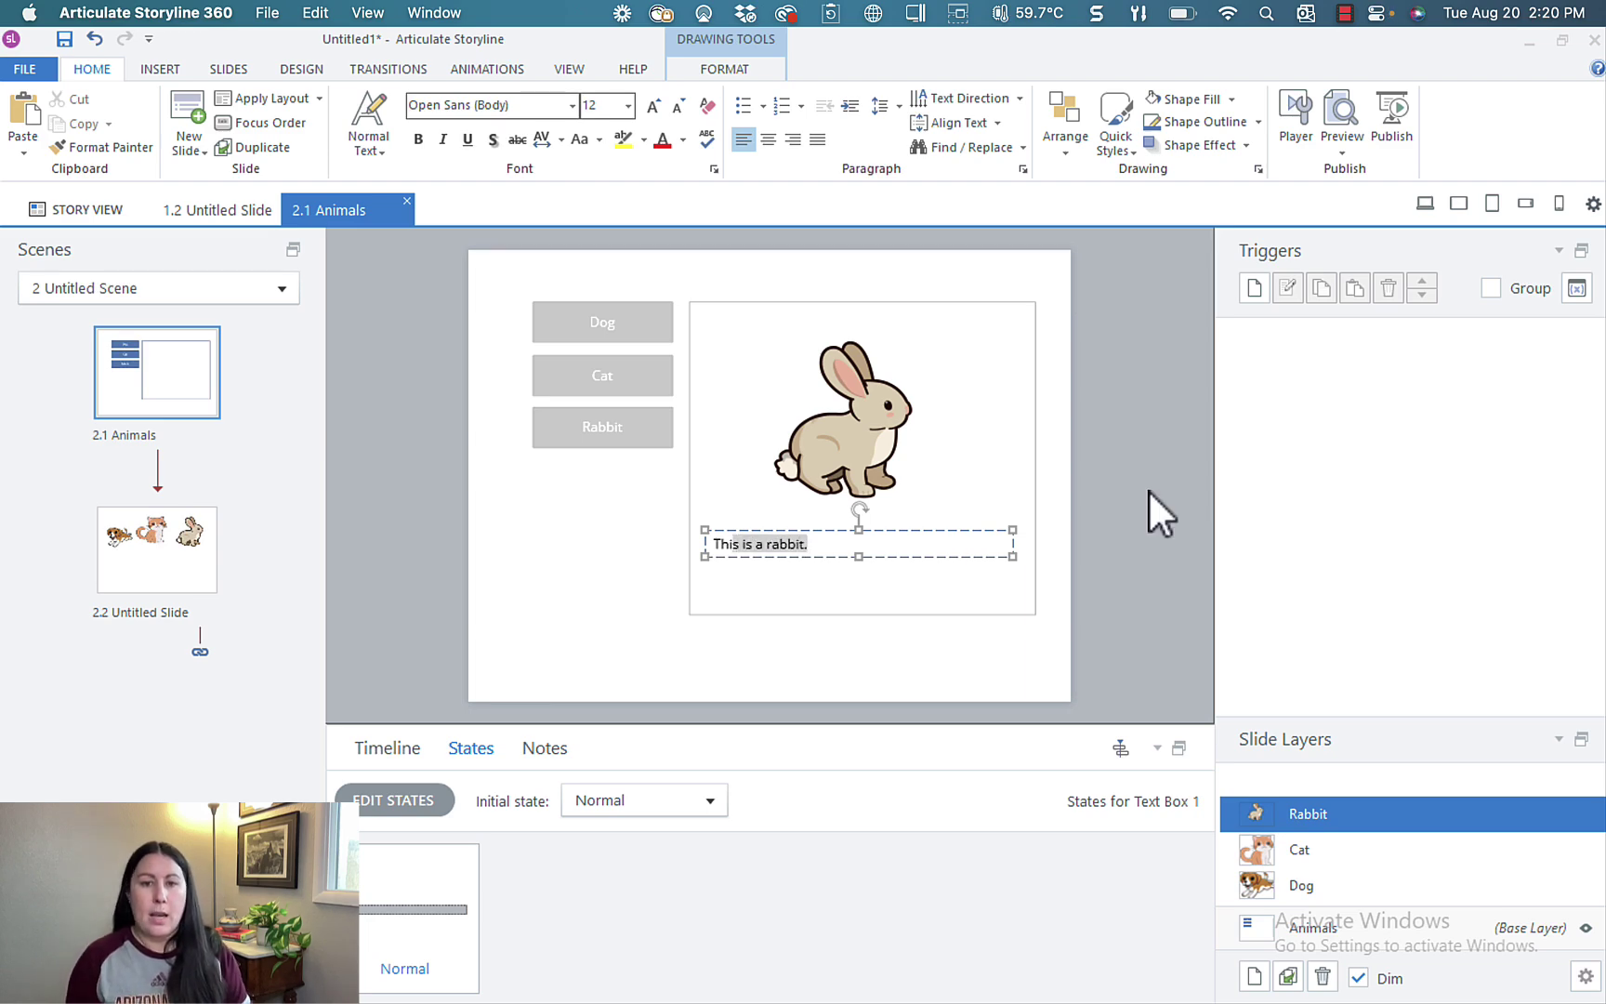
left_click(1162, 488)
left_click(814, 549)
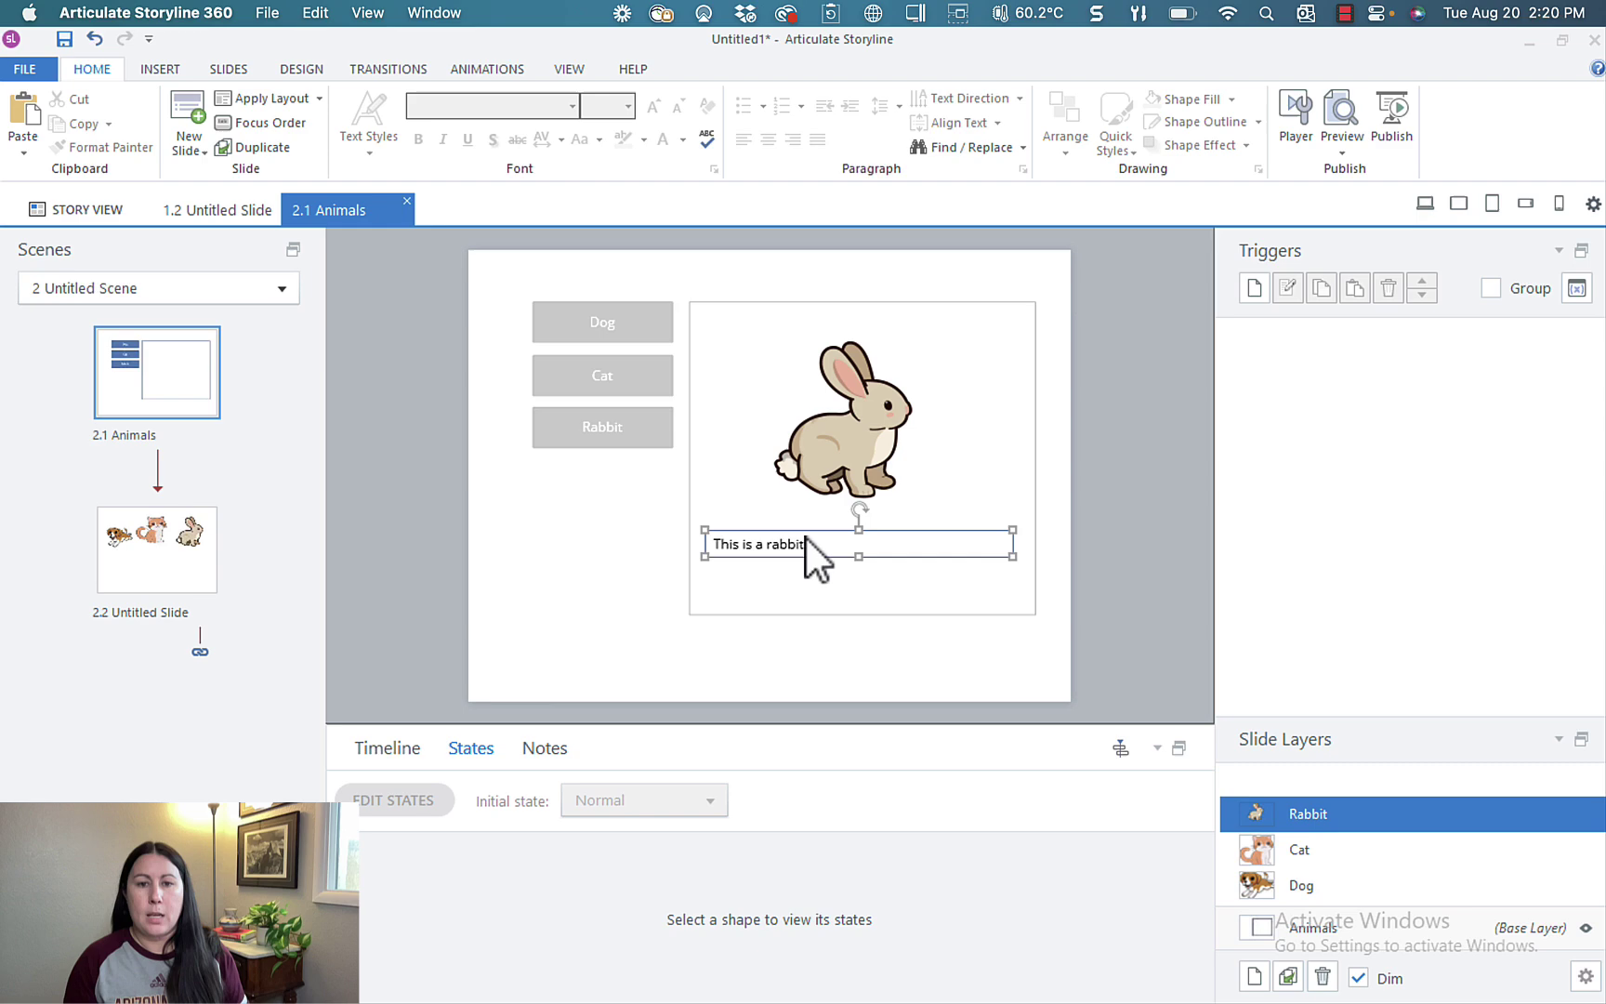
left_click(812, 532)
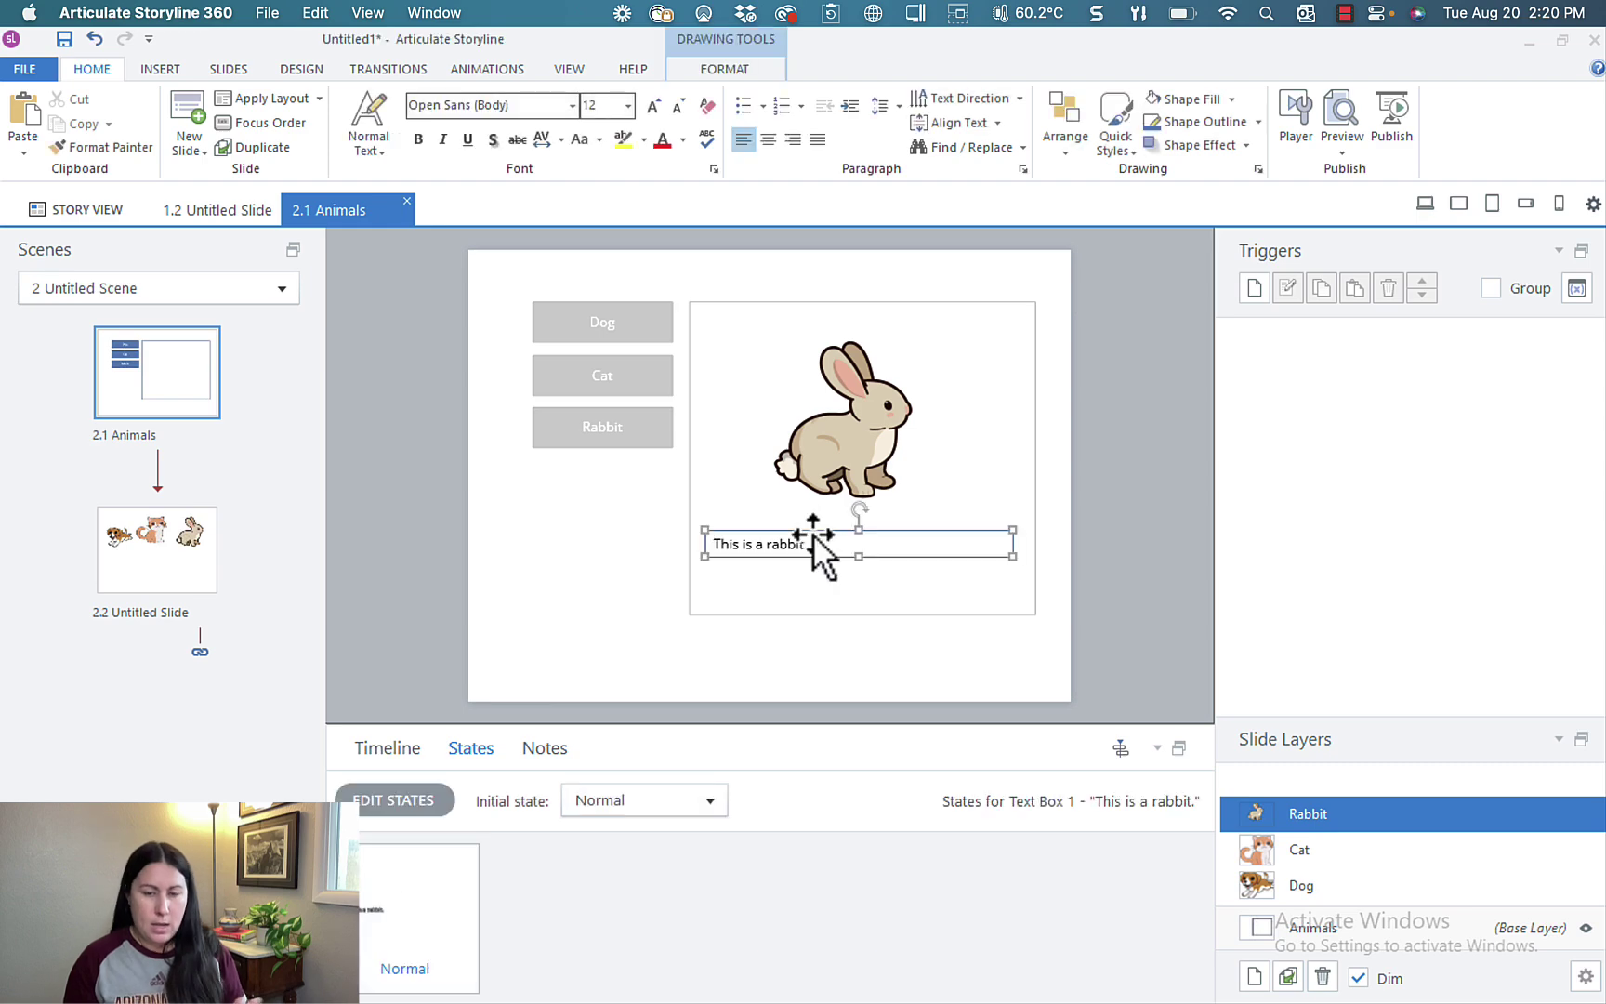
left_click(1153, 490)
Step: On the Animals base layer, give the Dog button a trigger: Show layer Dog when user clicks
left_click(1342, 930)
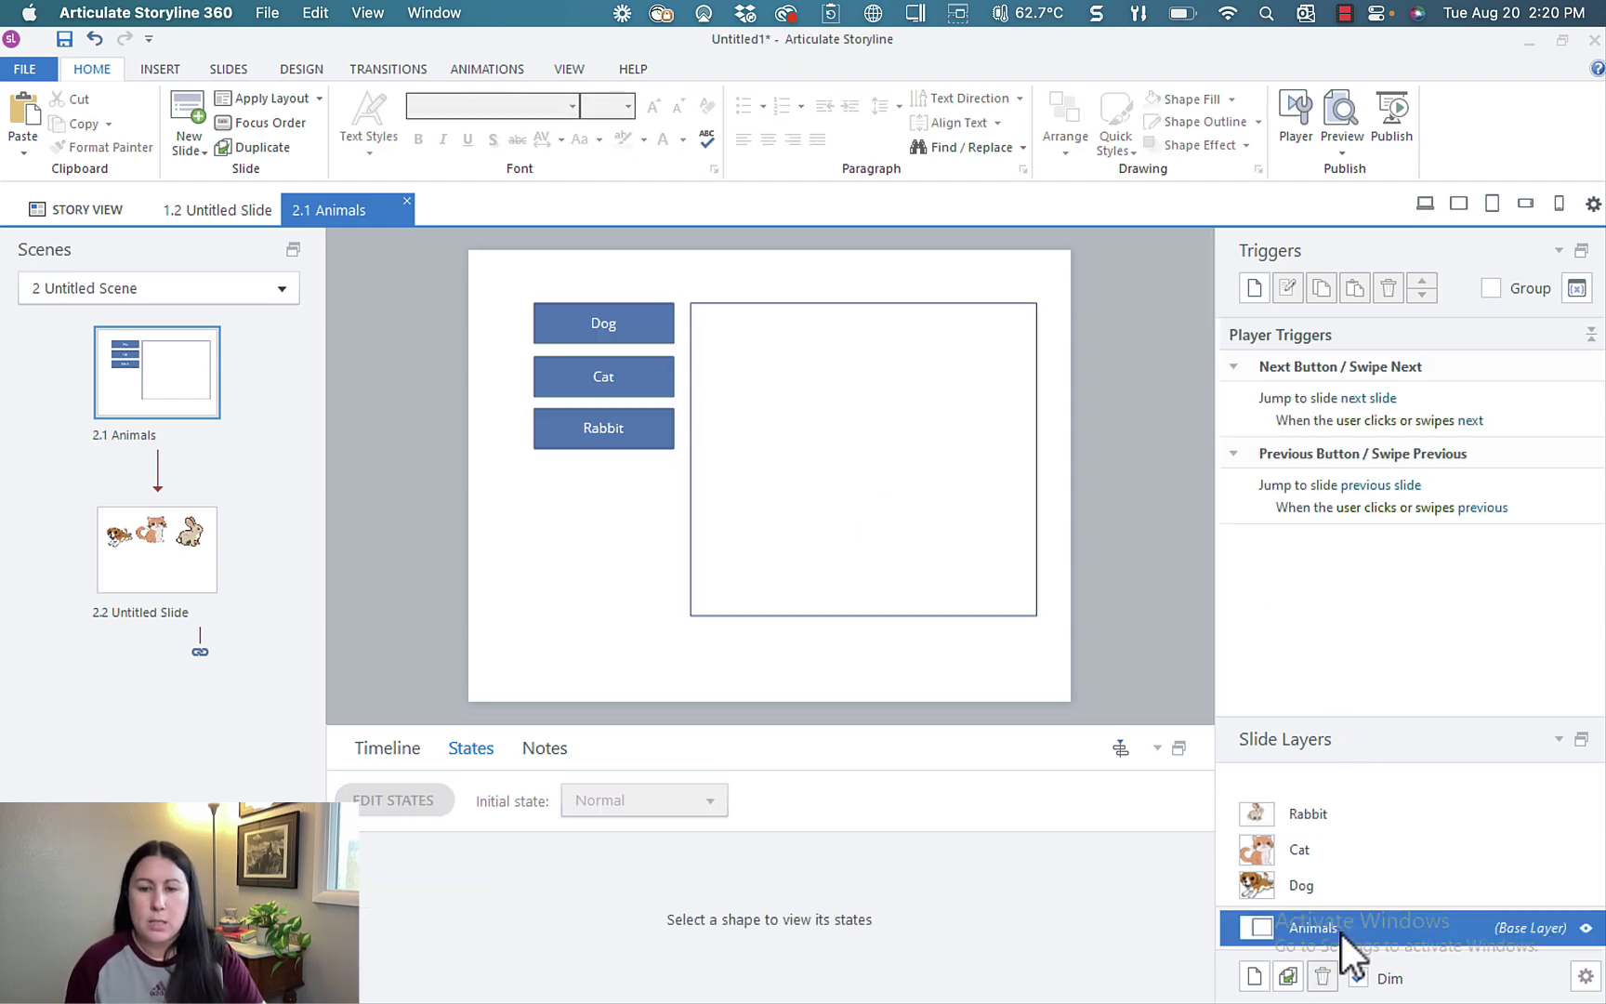
left_click(645, 307)
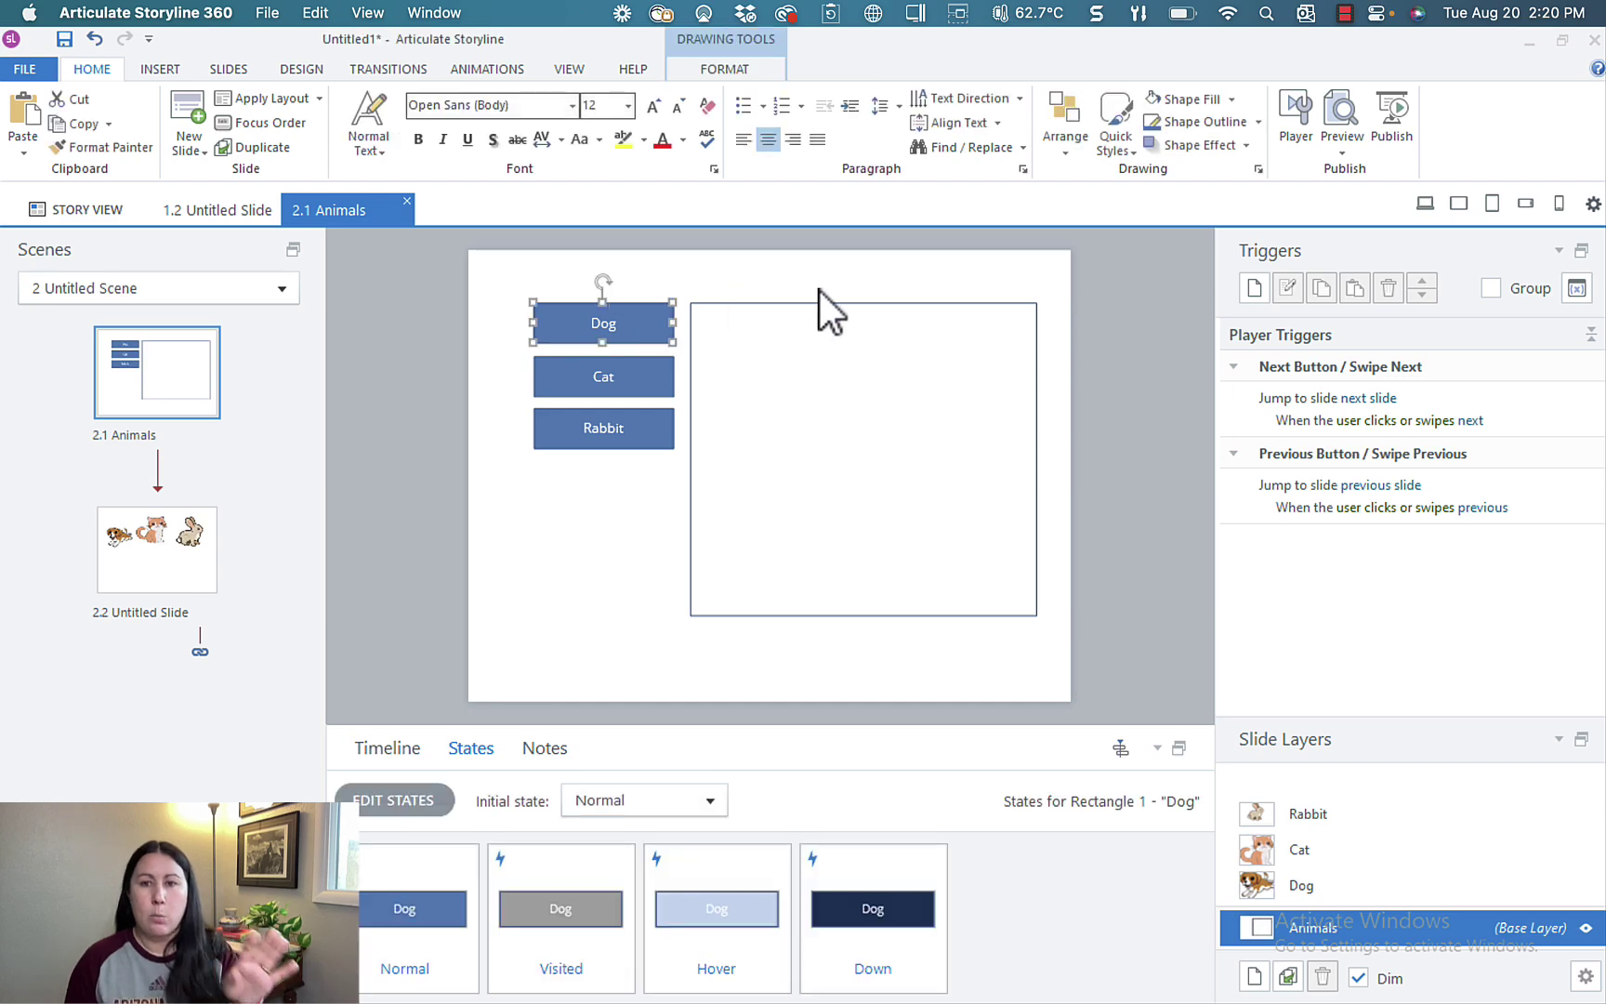
left_click(1257, 287)
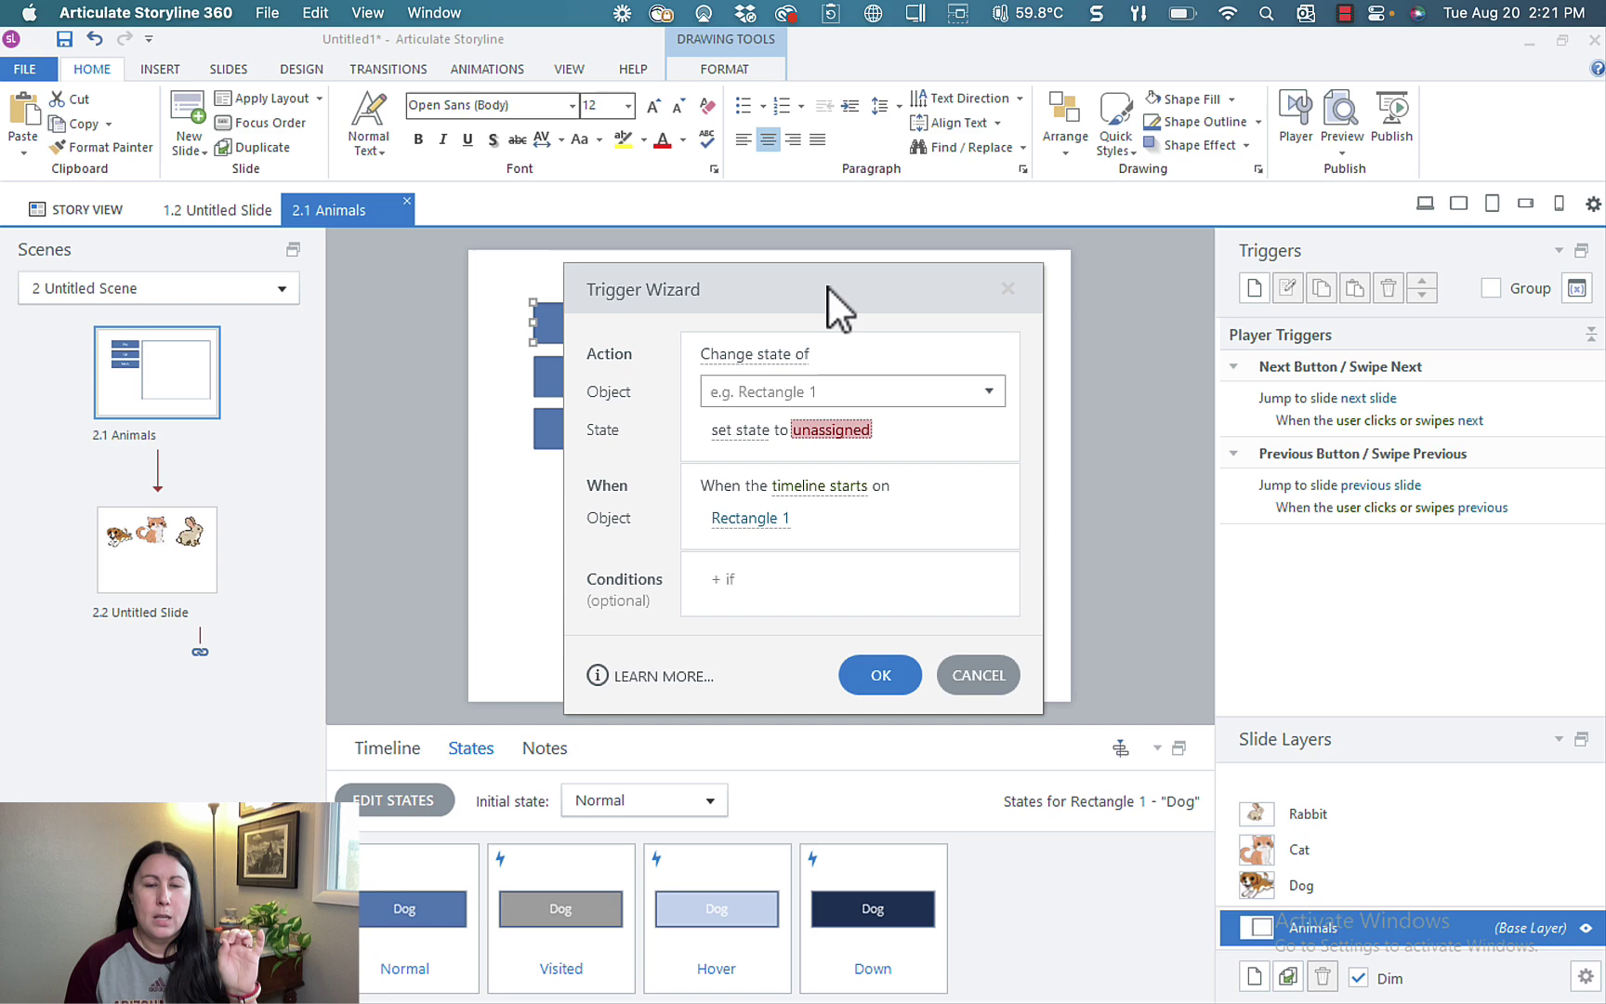
left_click_drag(829, 288, 928, 290)
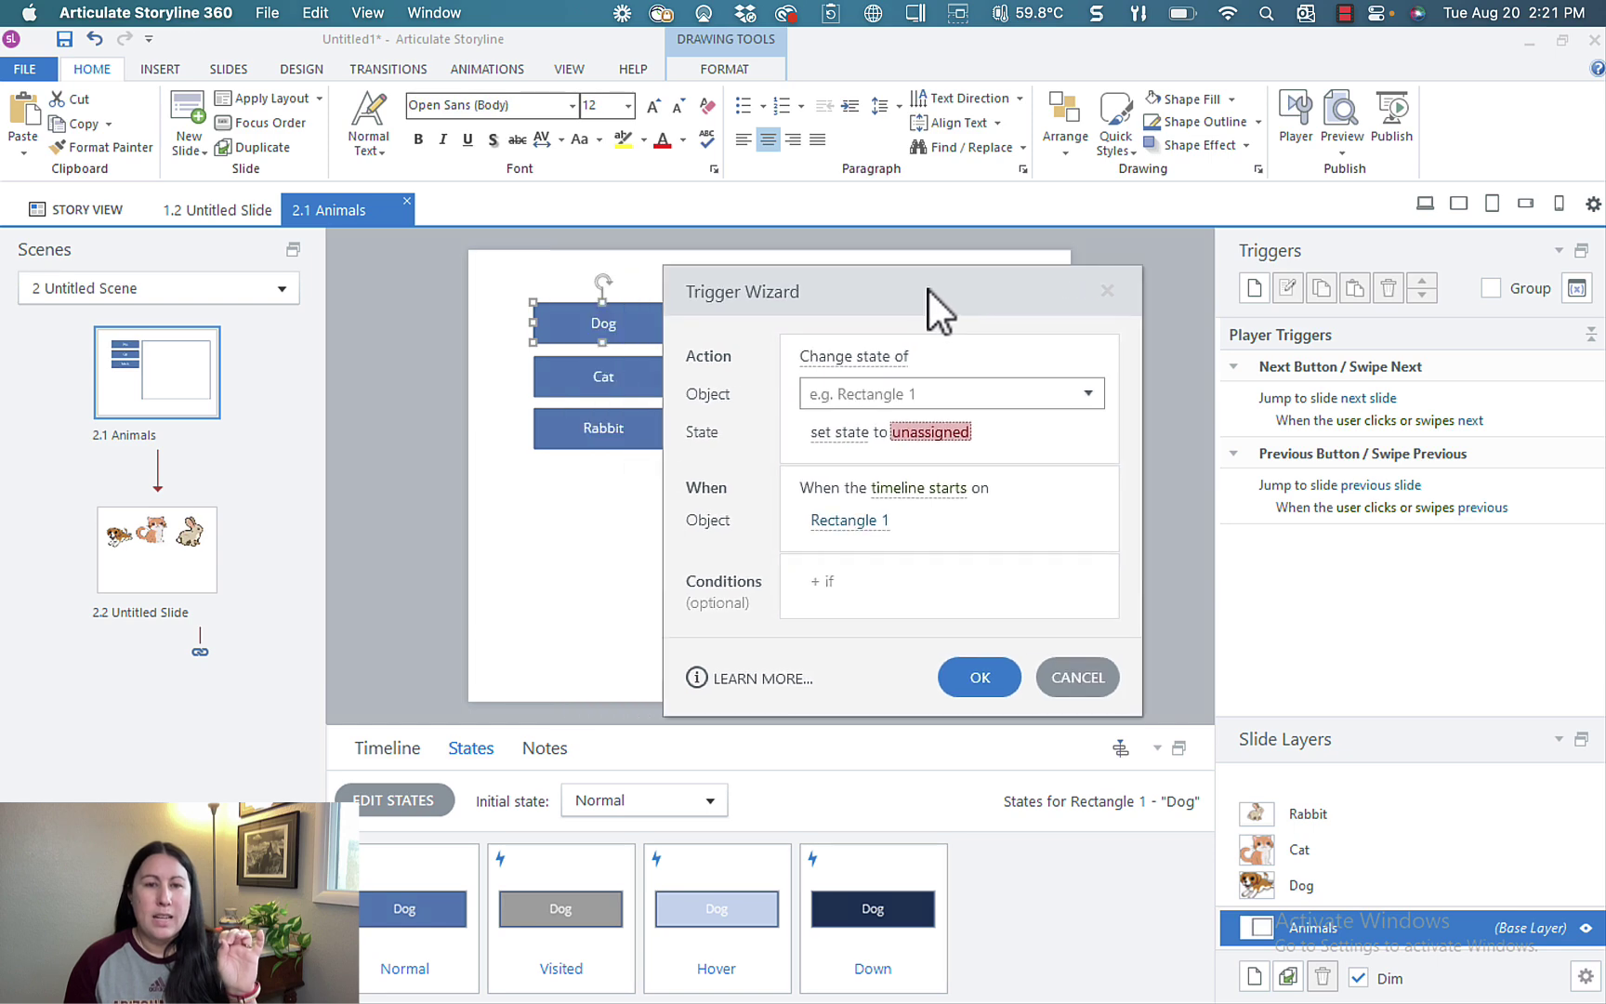
left_click(900, 358)
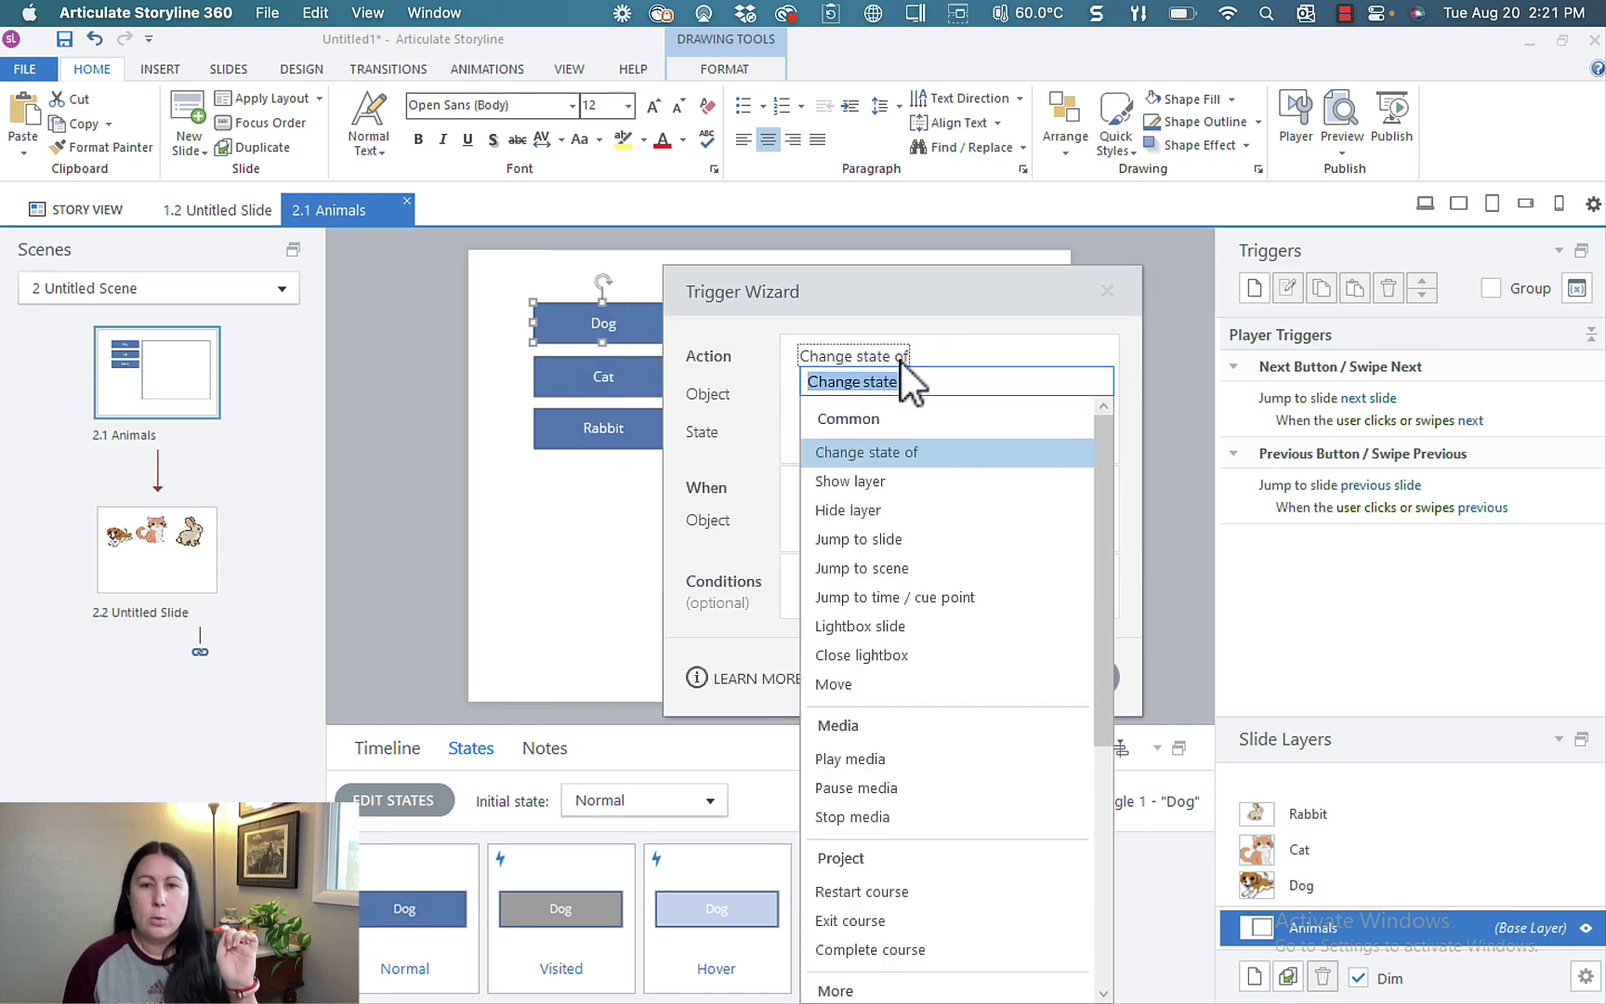
left_click(876, 491)
left_click(839, 394)
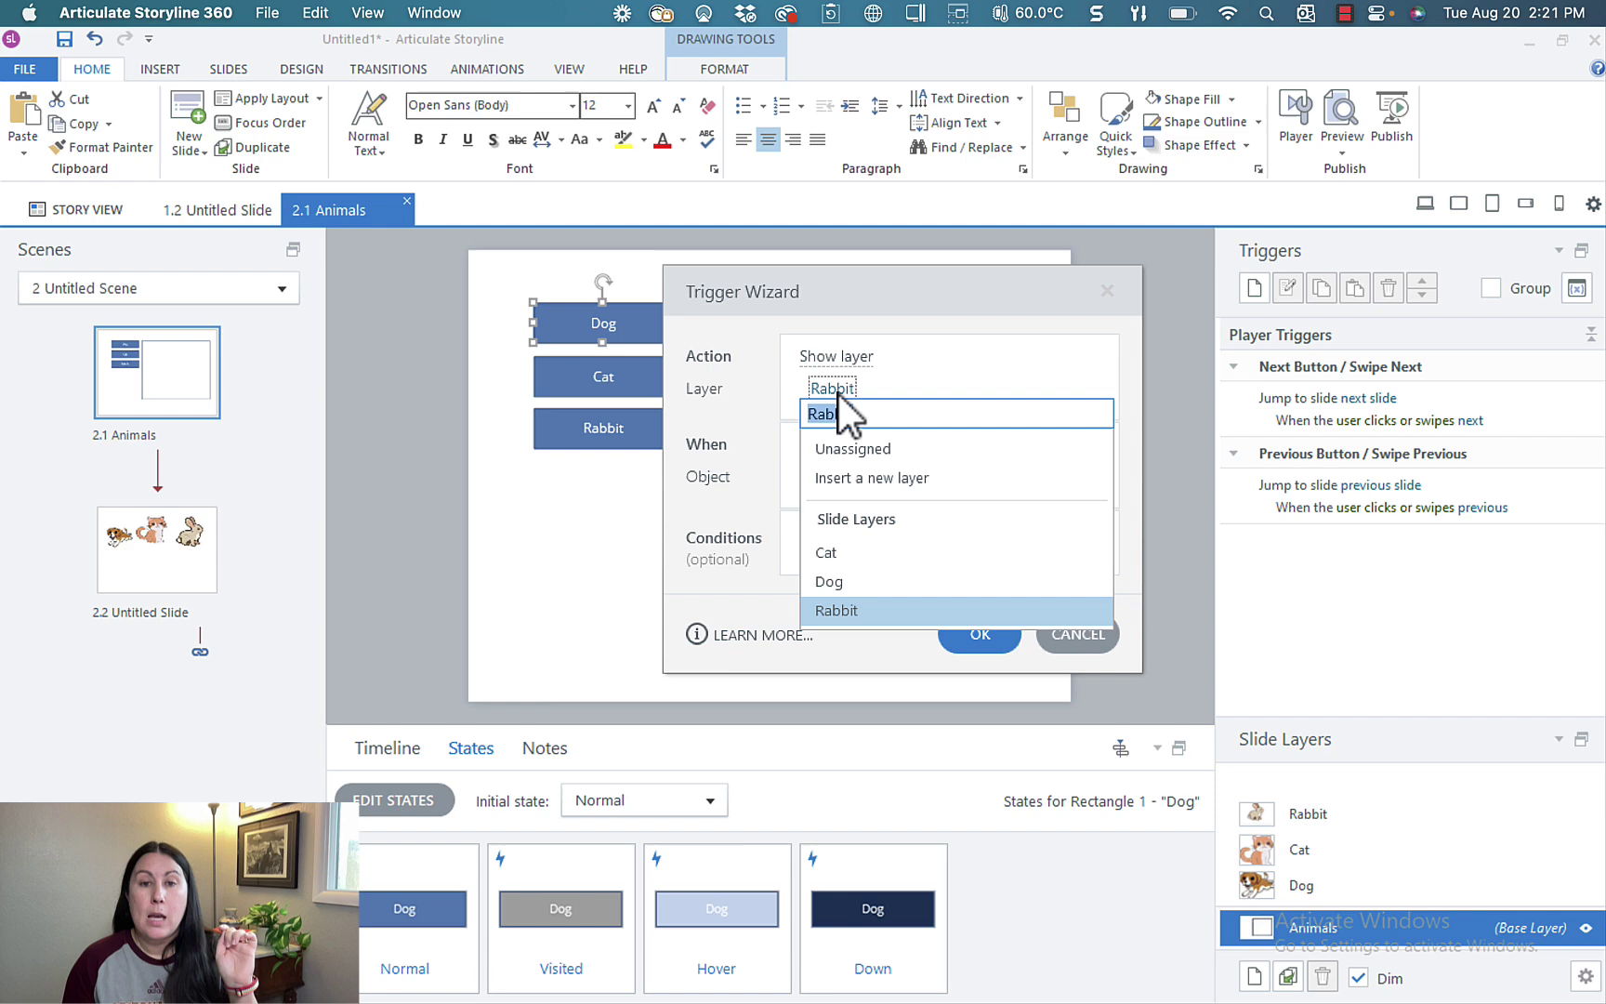
left_click(856, 577)
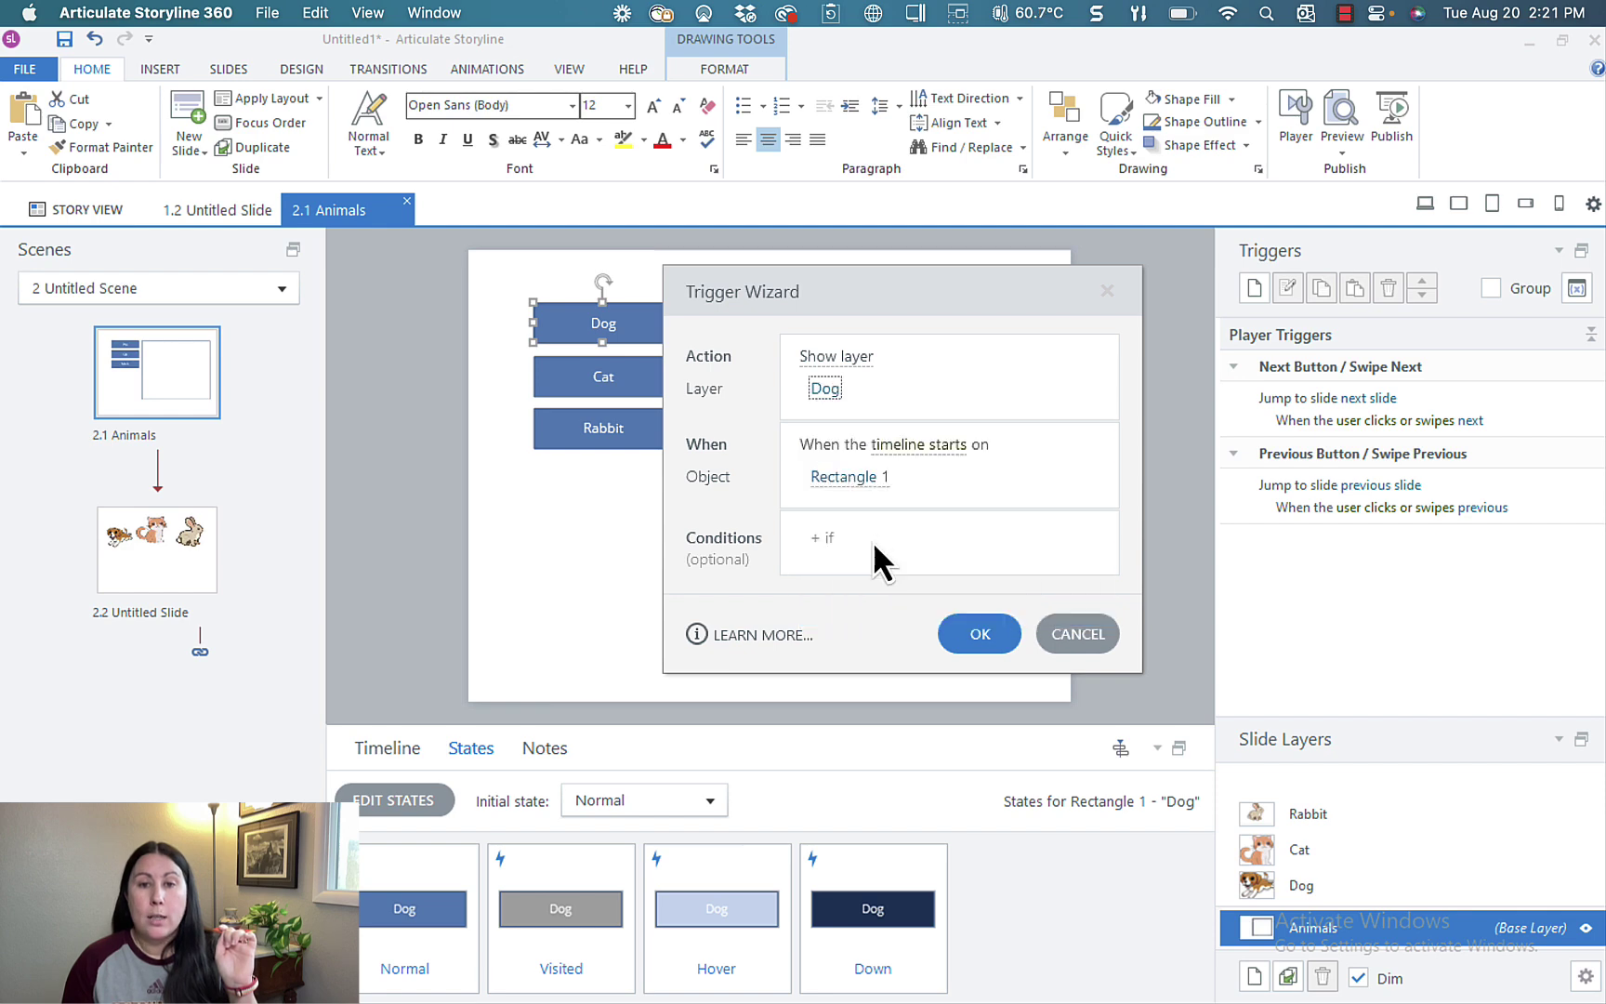
left_click(921, 446)
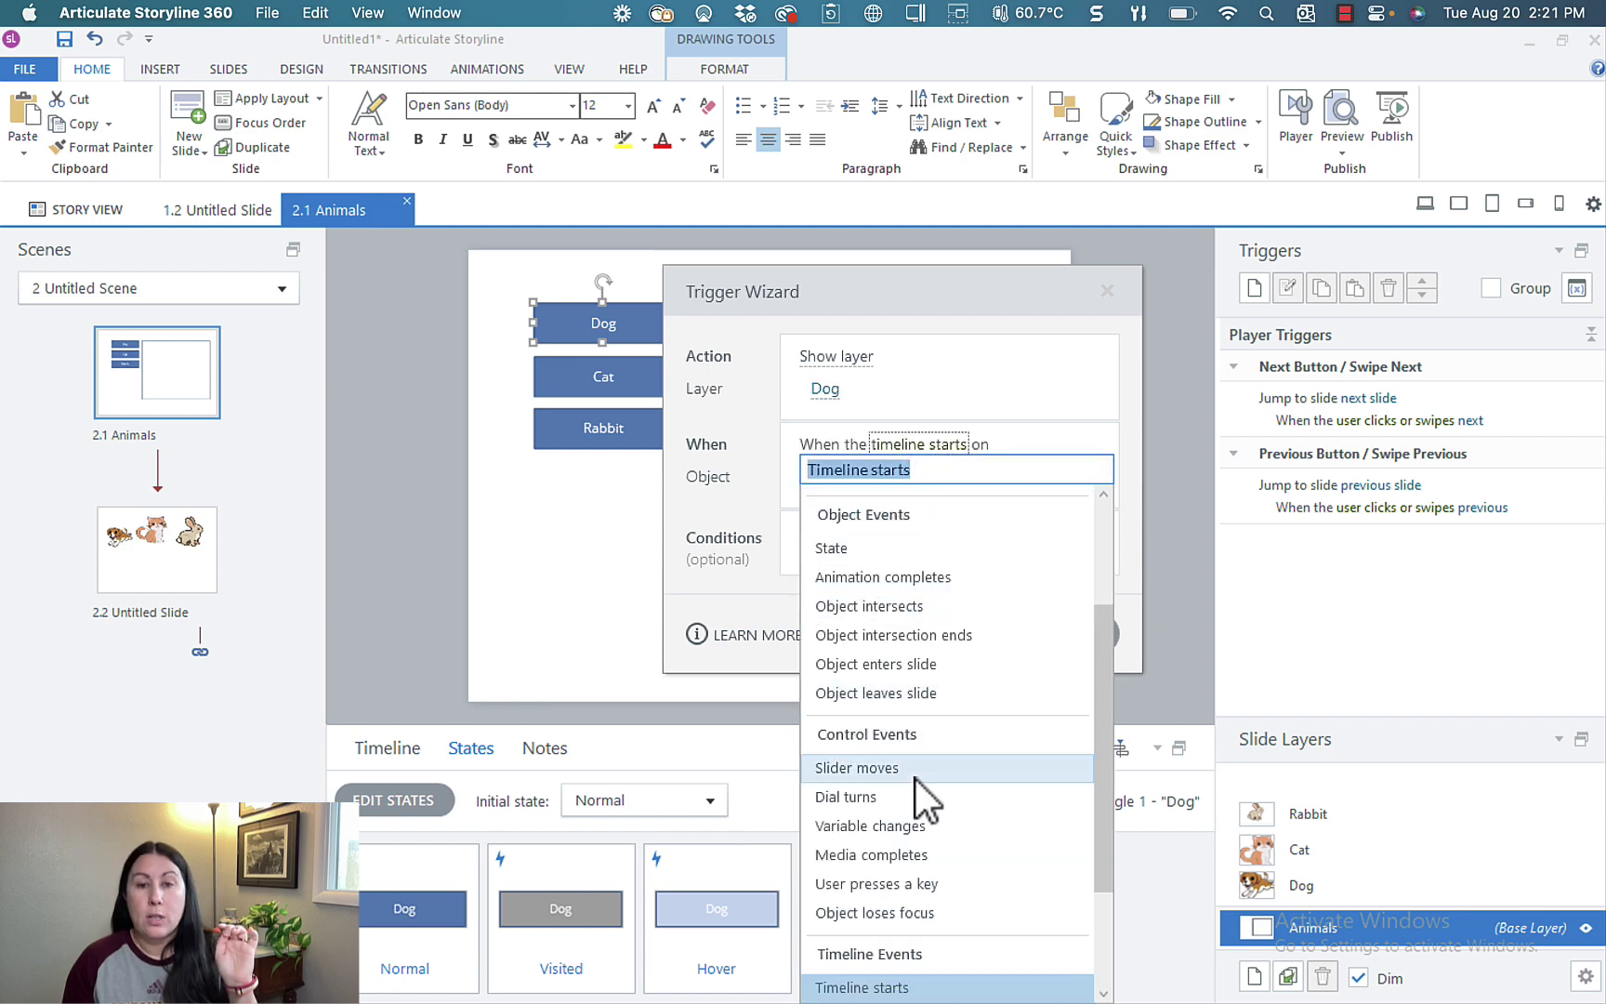
scroll(916, 779, "down", 3)
scroll(924, 775, "up", 3)
scroll(924, 777, "up", 3)
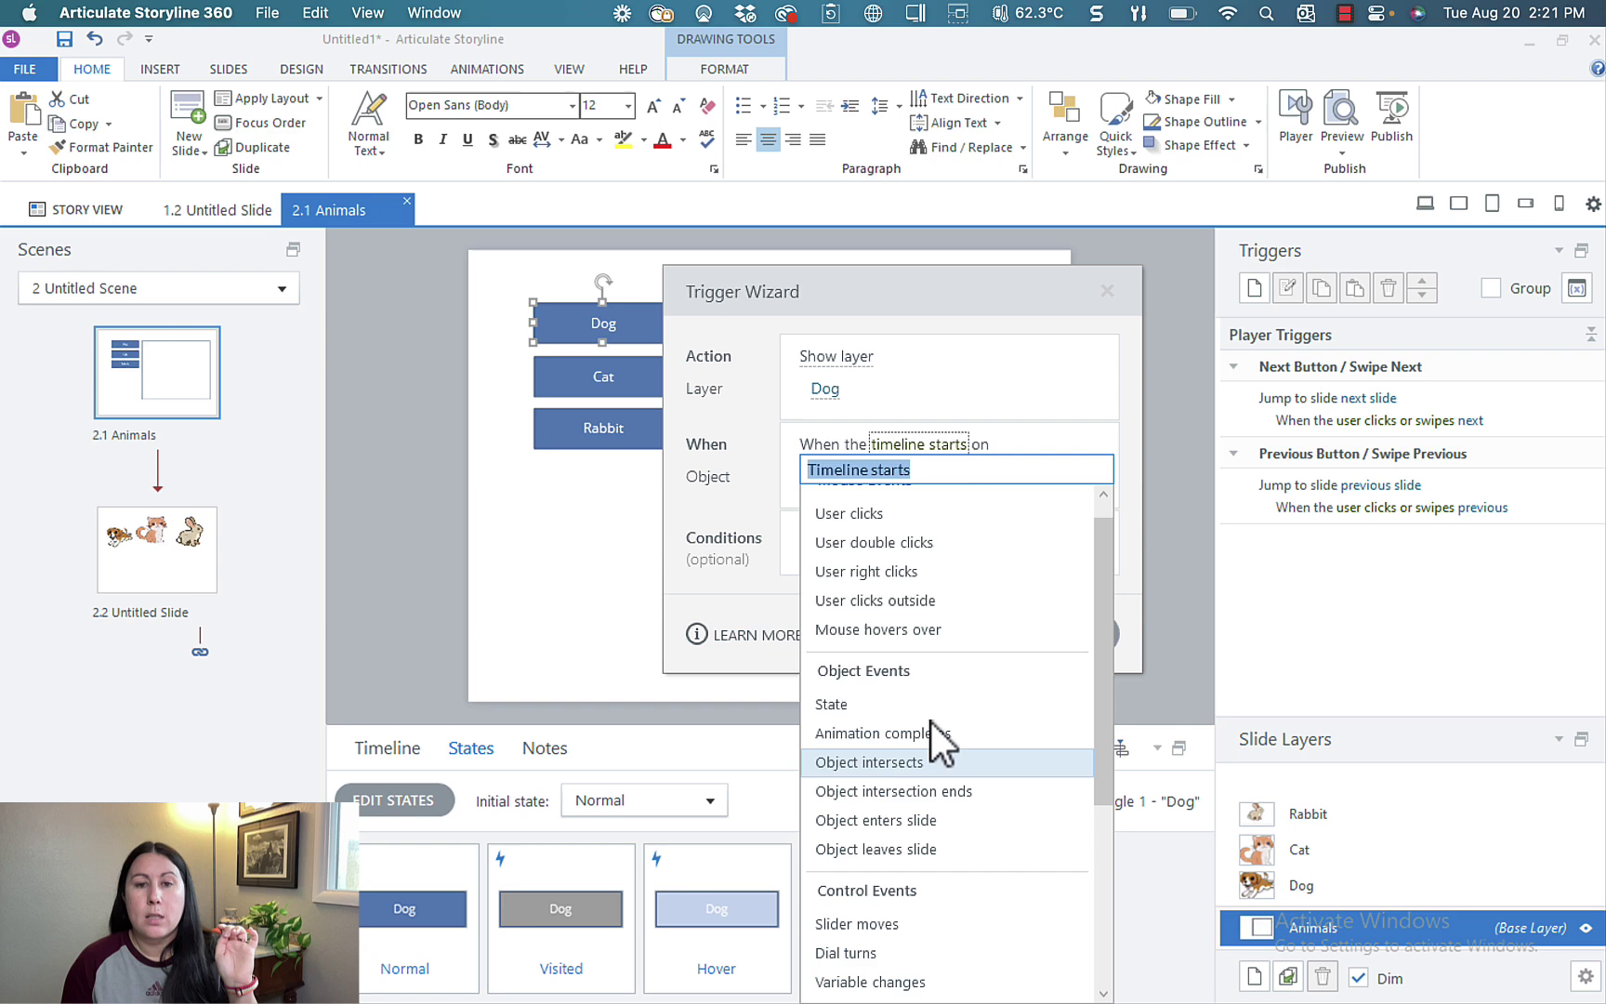
left_click(892, 539)
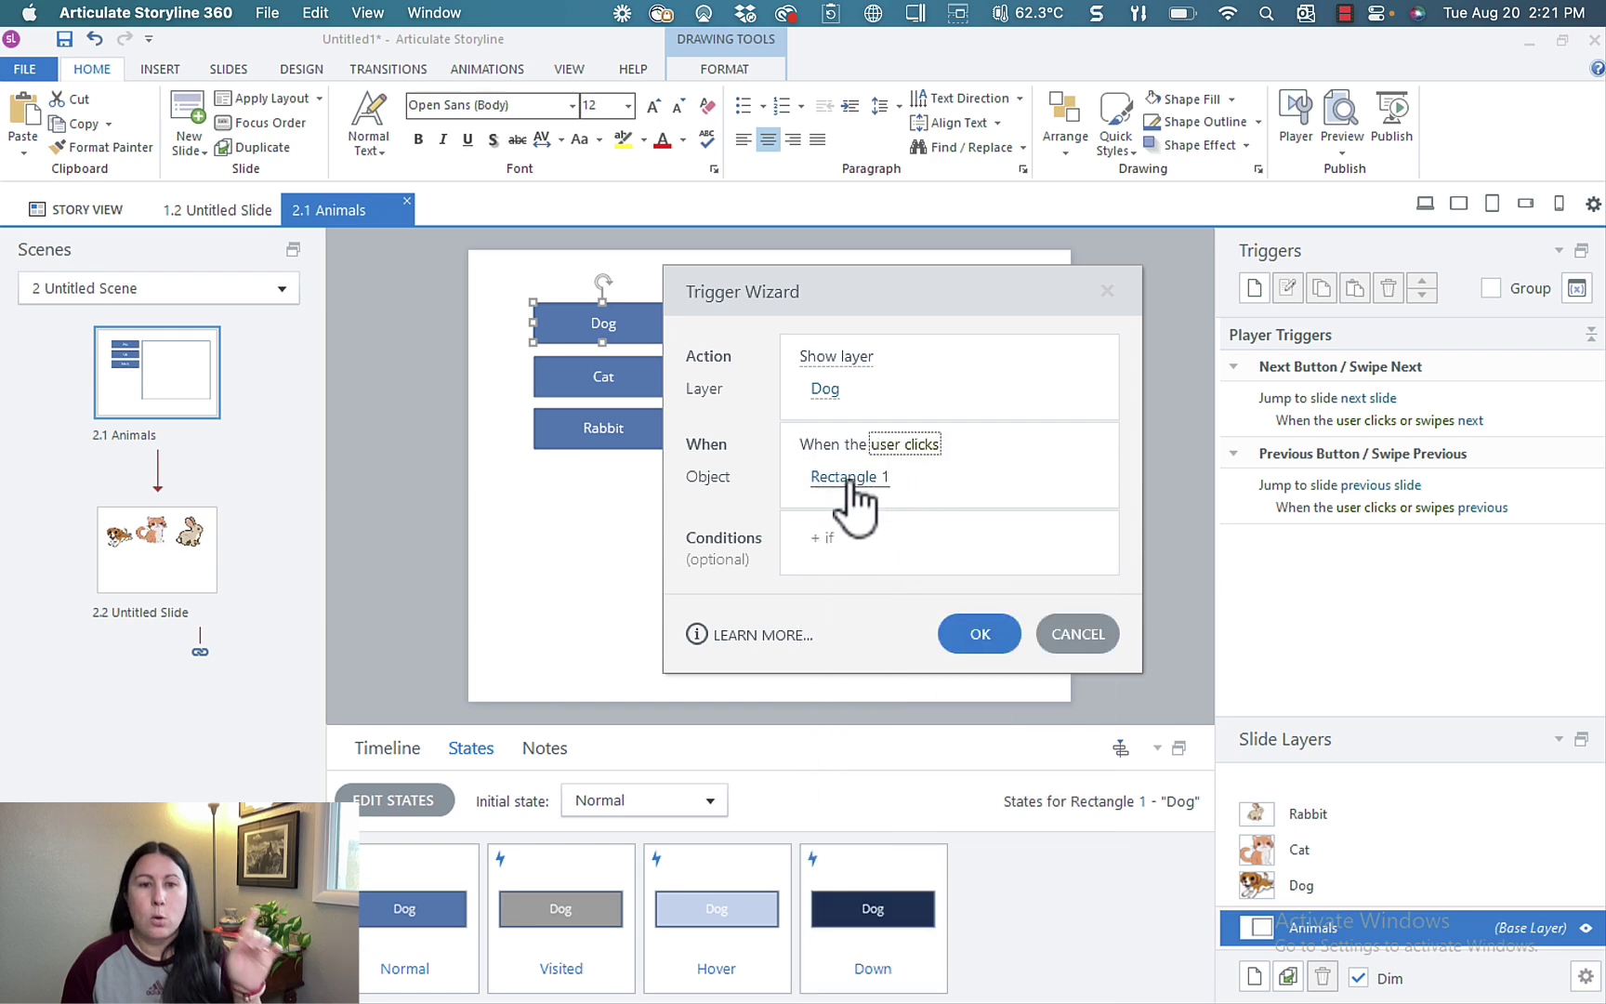
left_click(983, 641)
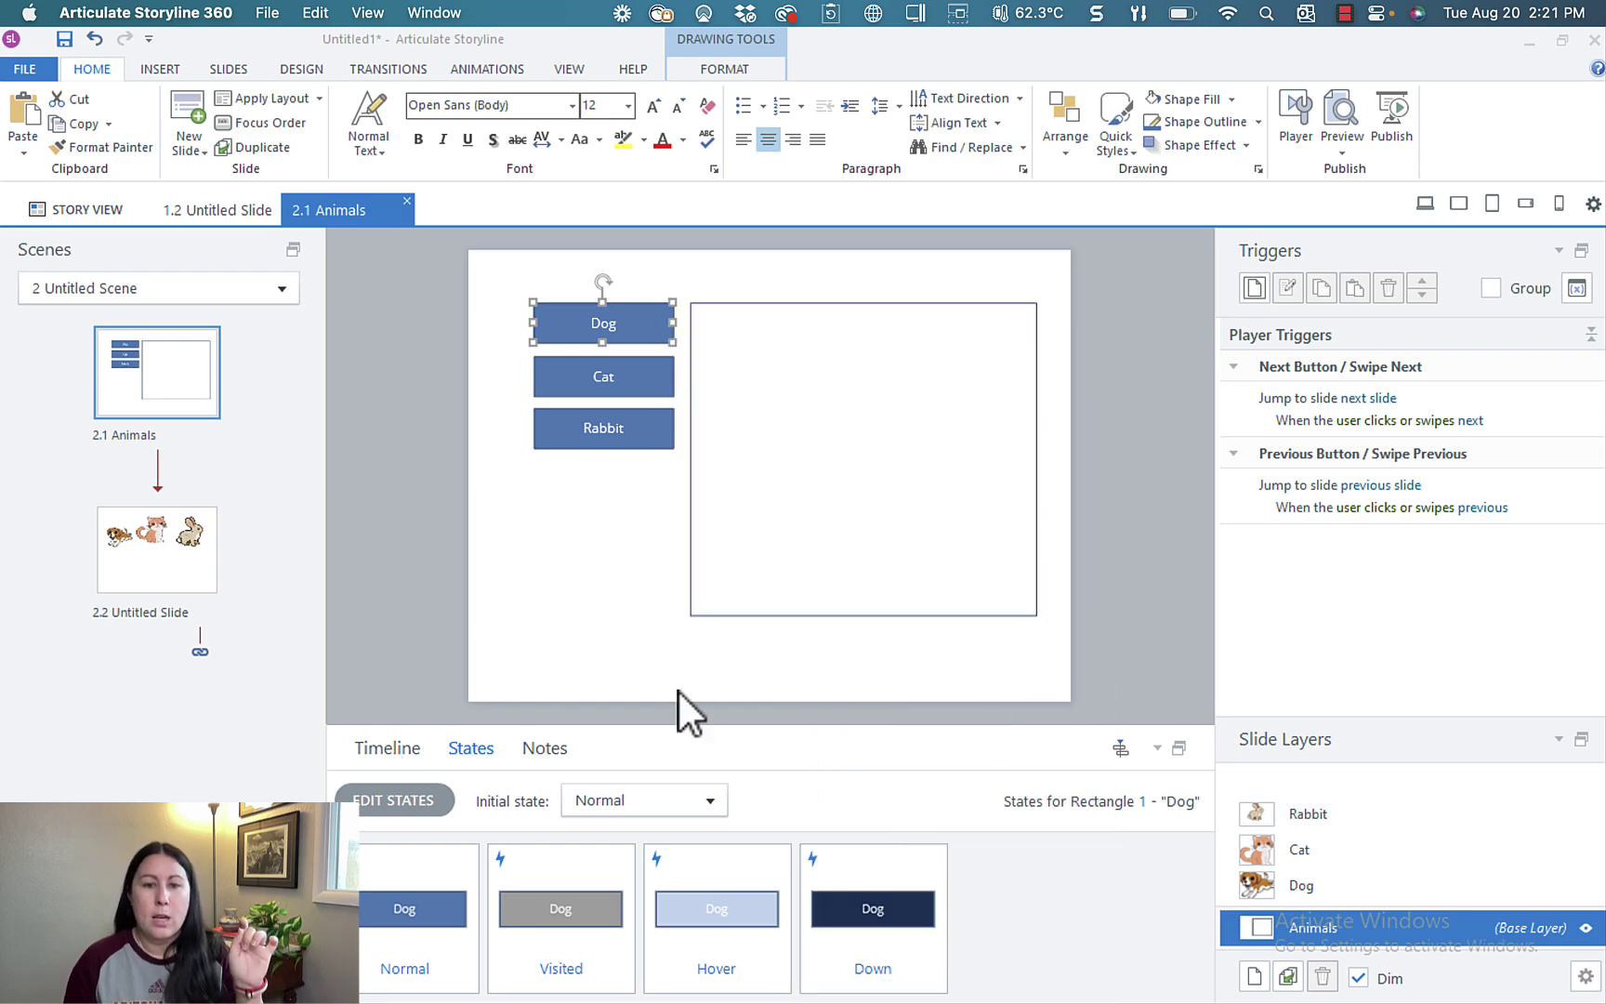
Step: Rename the three timeline rectangles to Dog Button, Cat Button and Rabbit Button
left_click(389, 749)
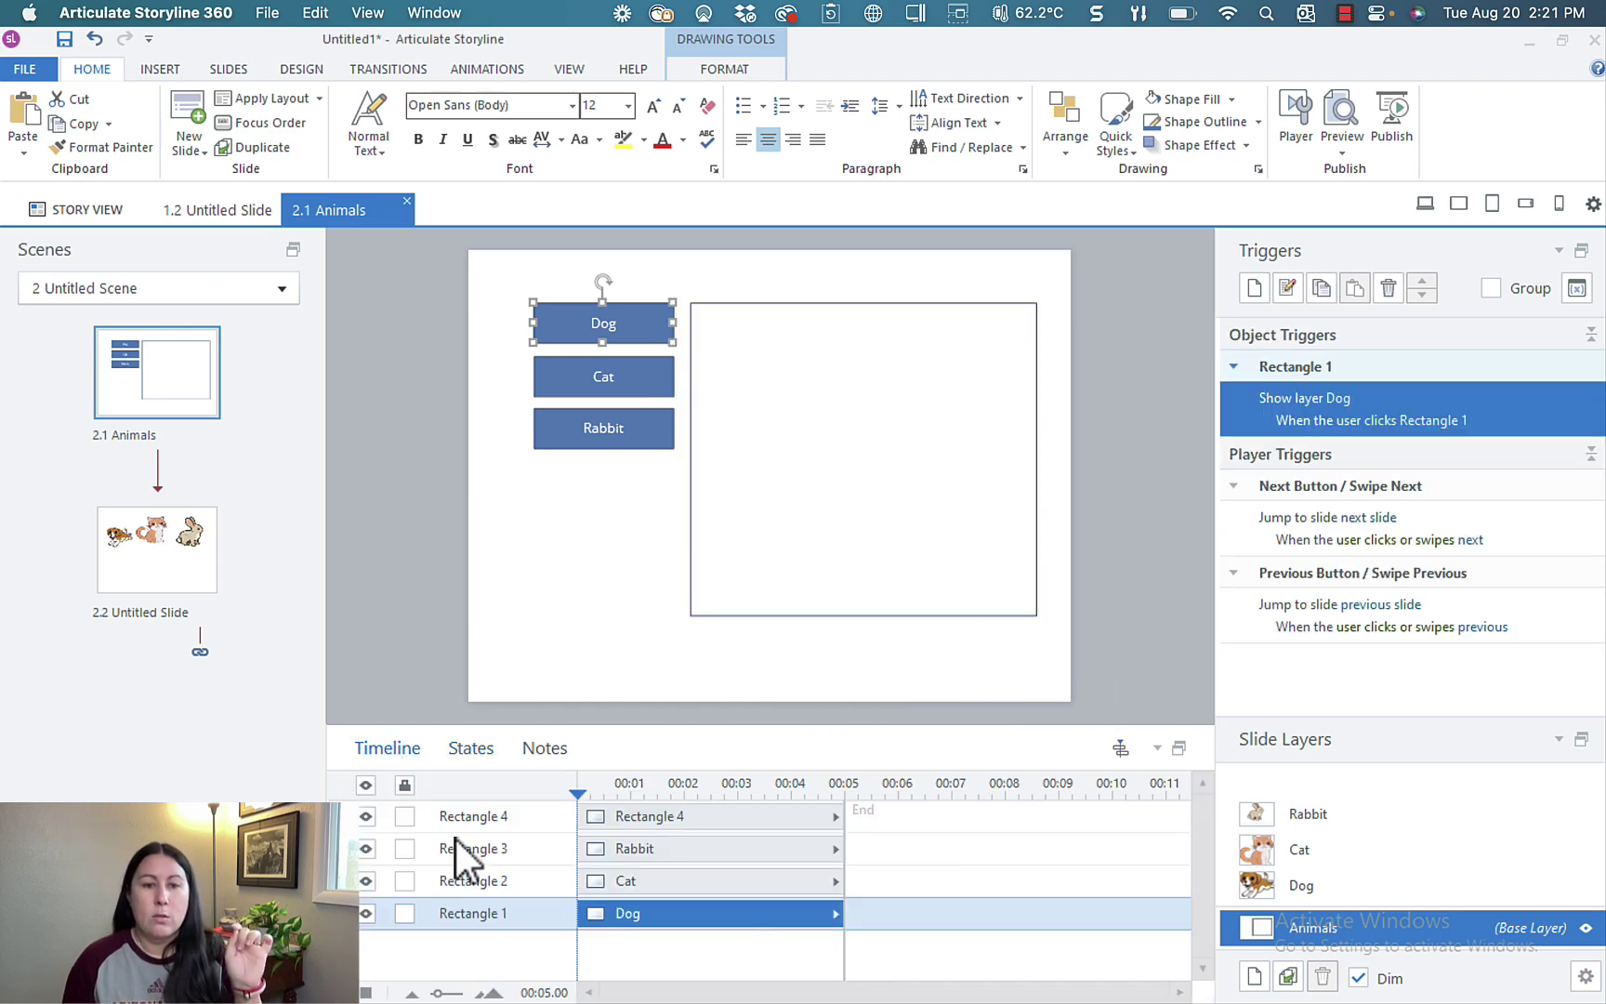
double_click(489, 912)
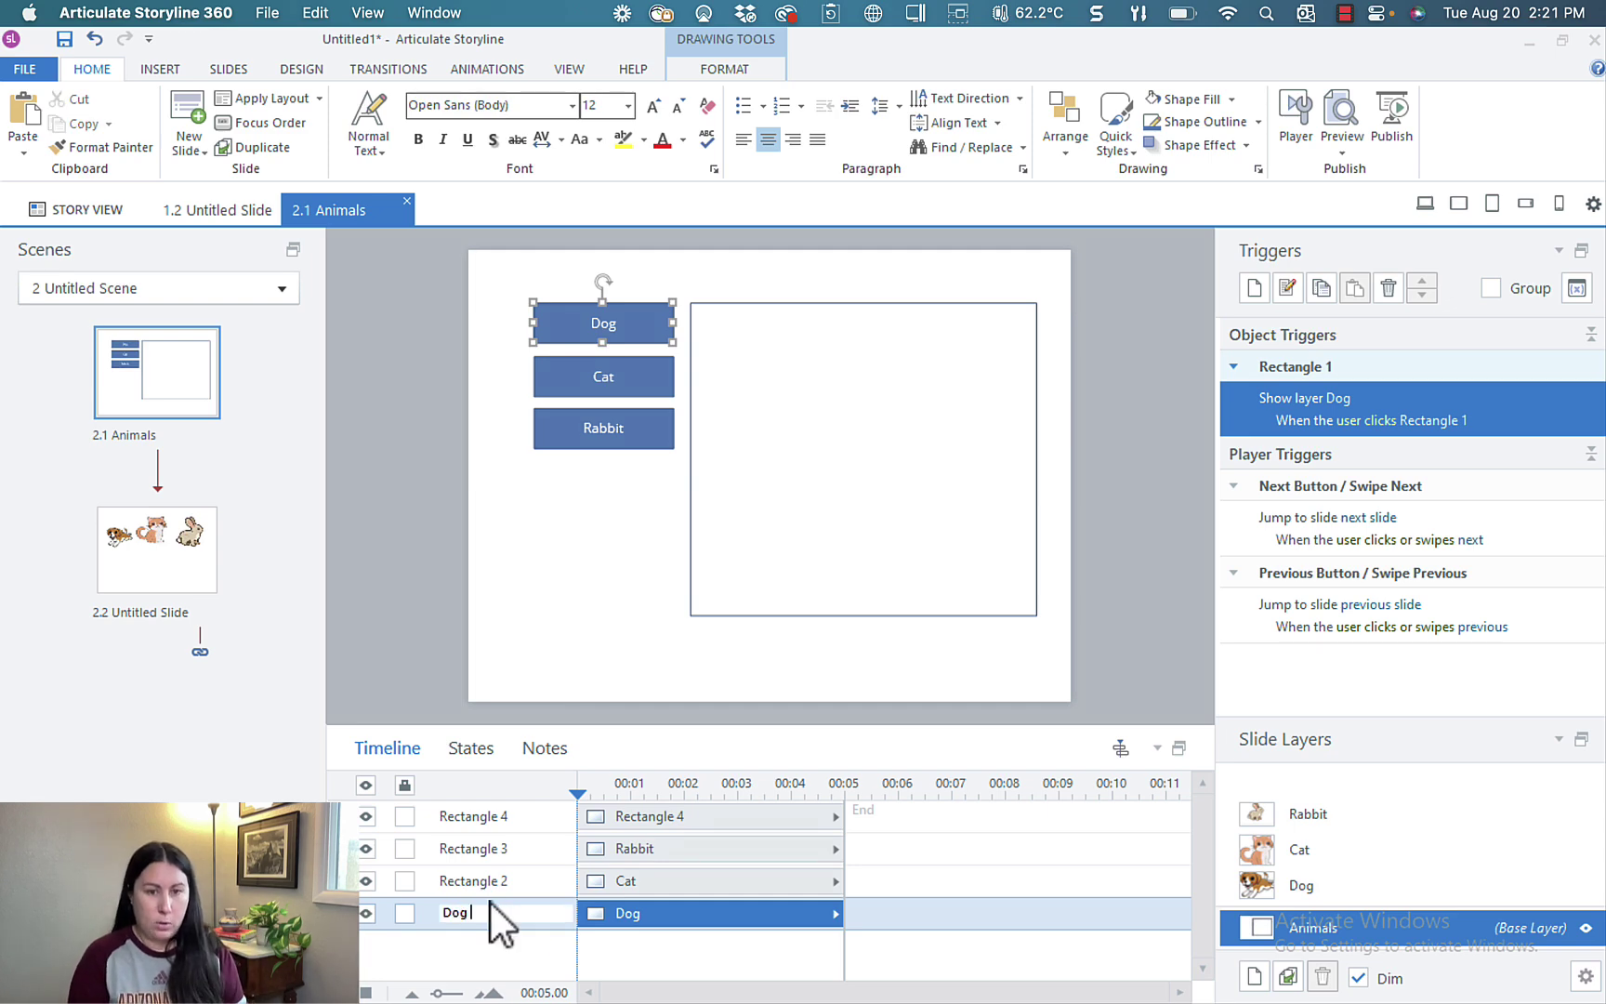
type("Dog Button")
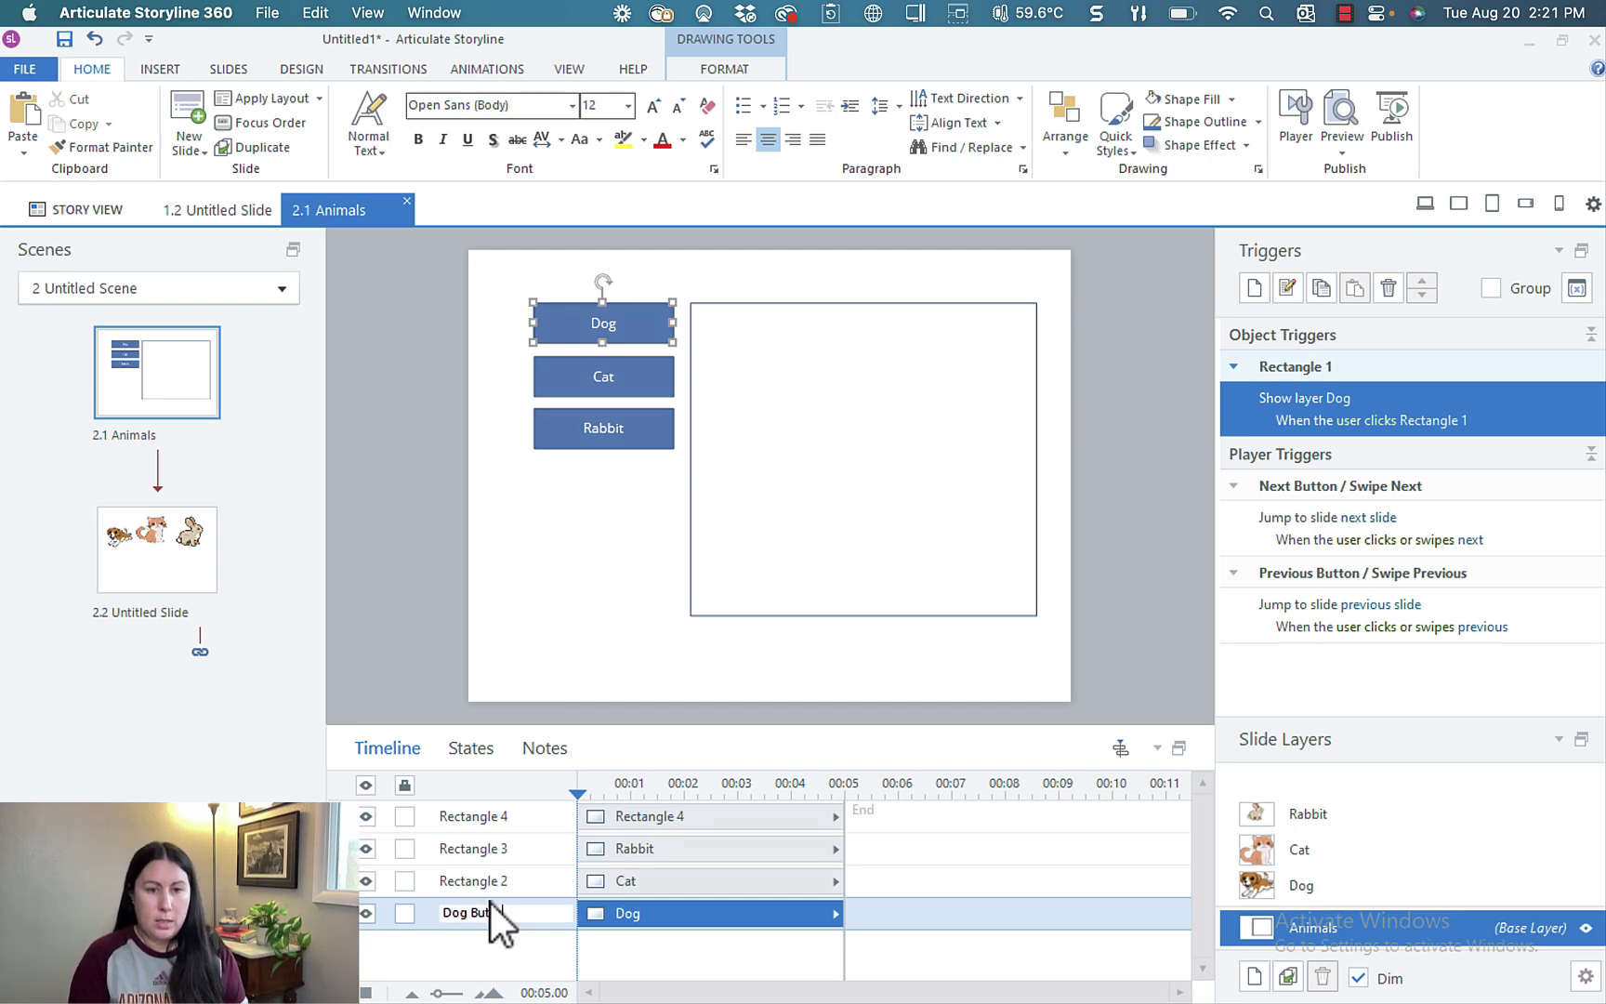
key("Return")
double_click(506, 888)
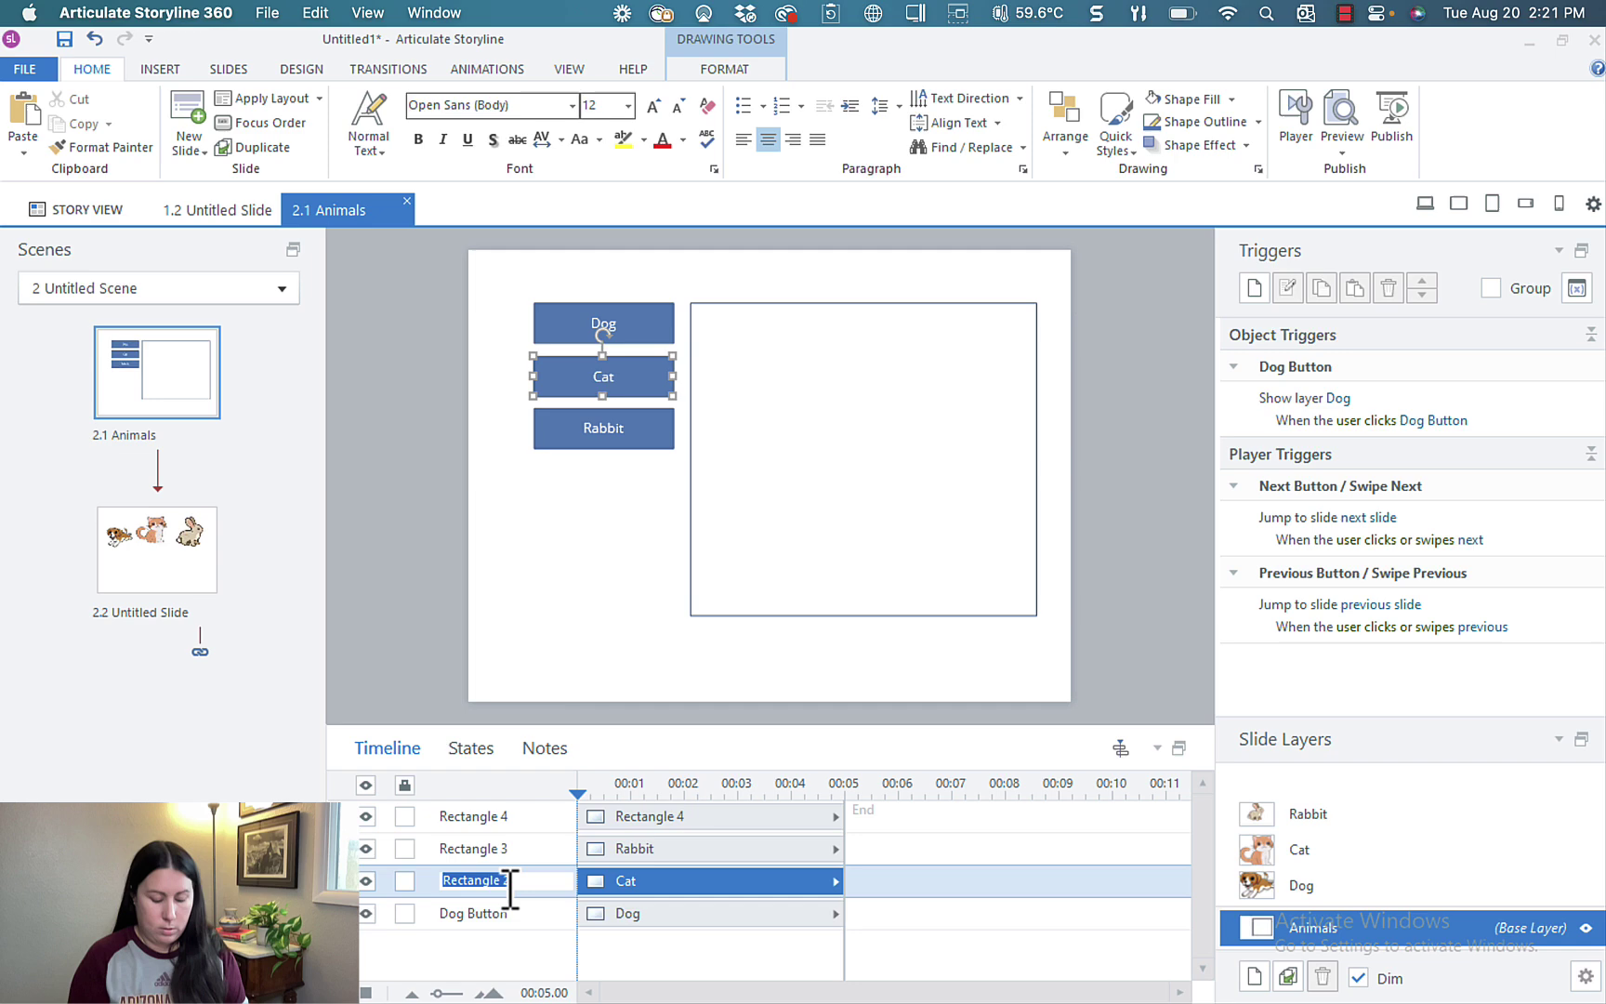
type("Cat Button")
key("Return")
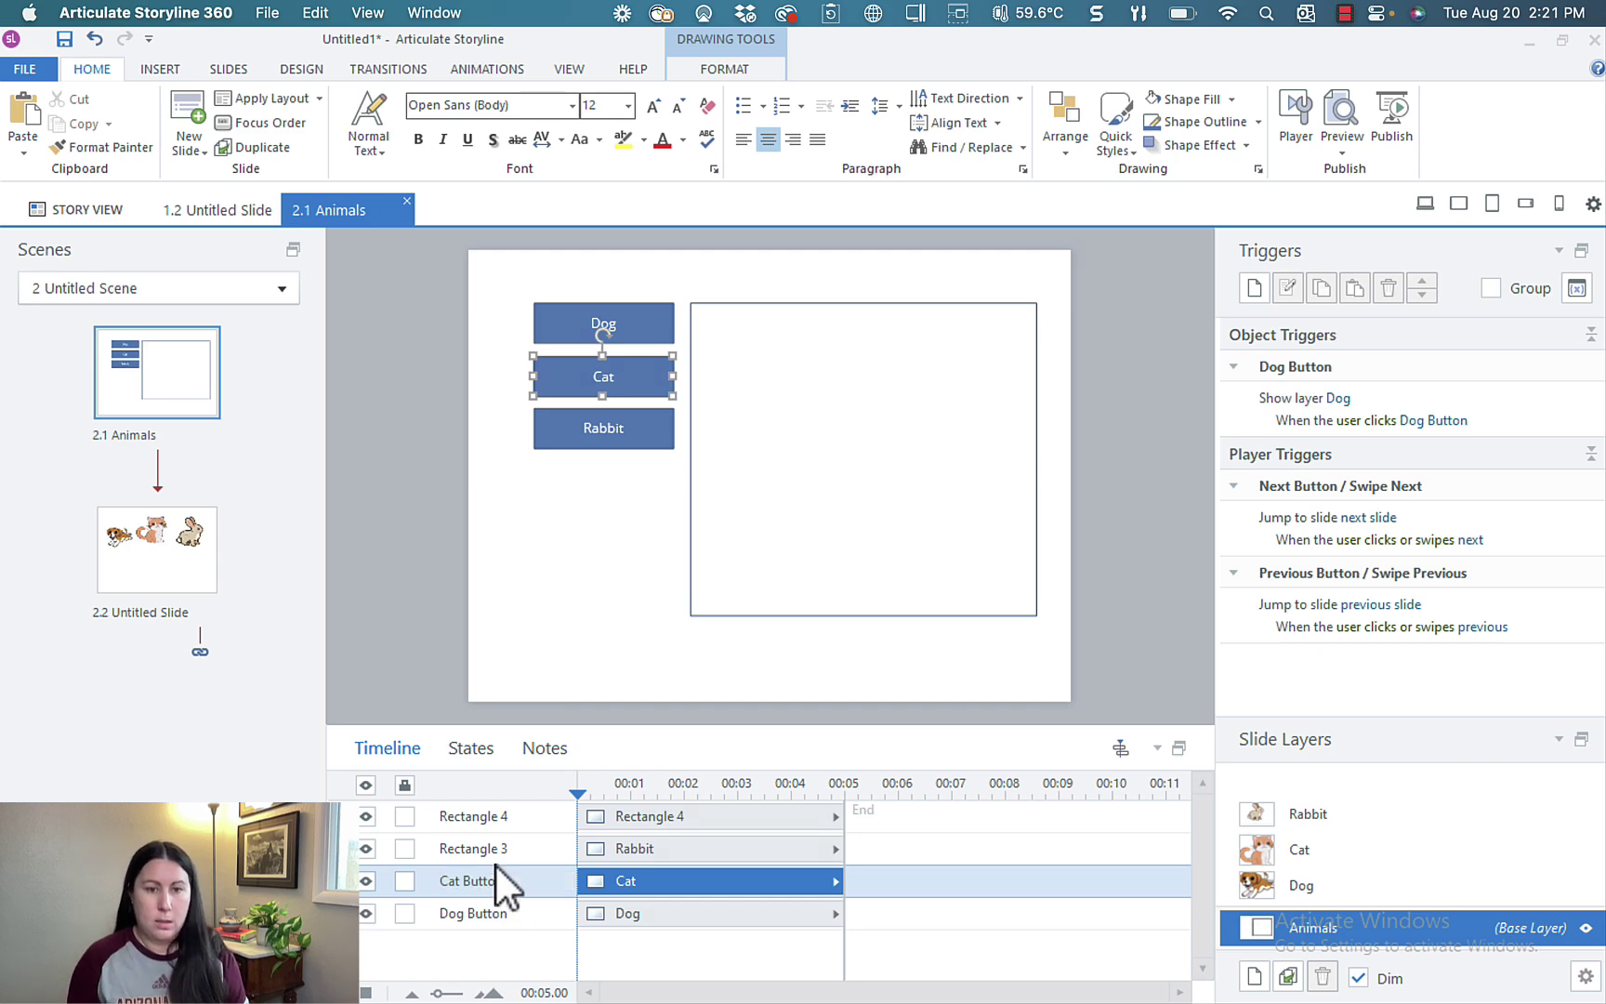
left_click(498, 858)
left_click(501, 851)
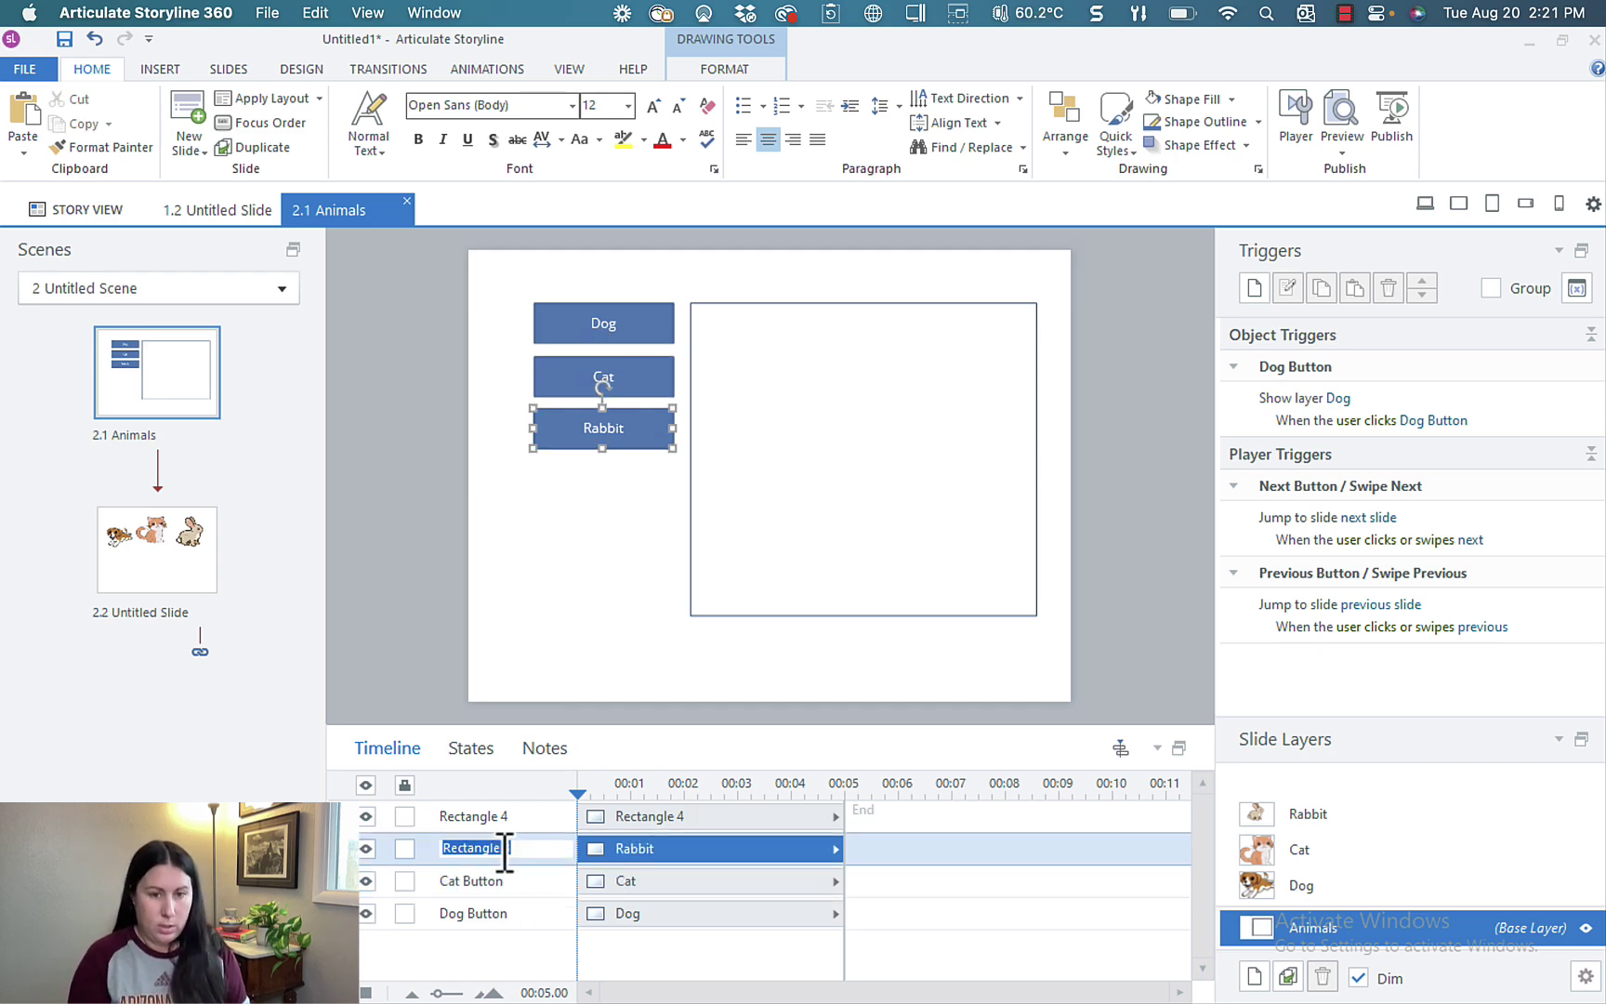
type("Rabbit")
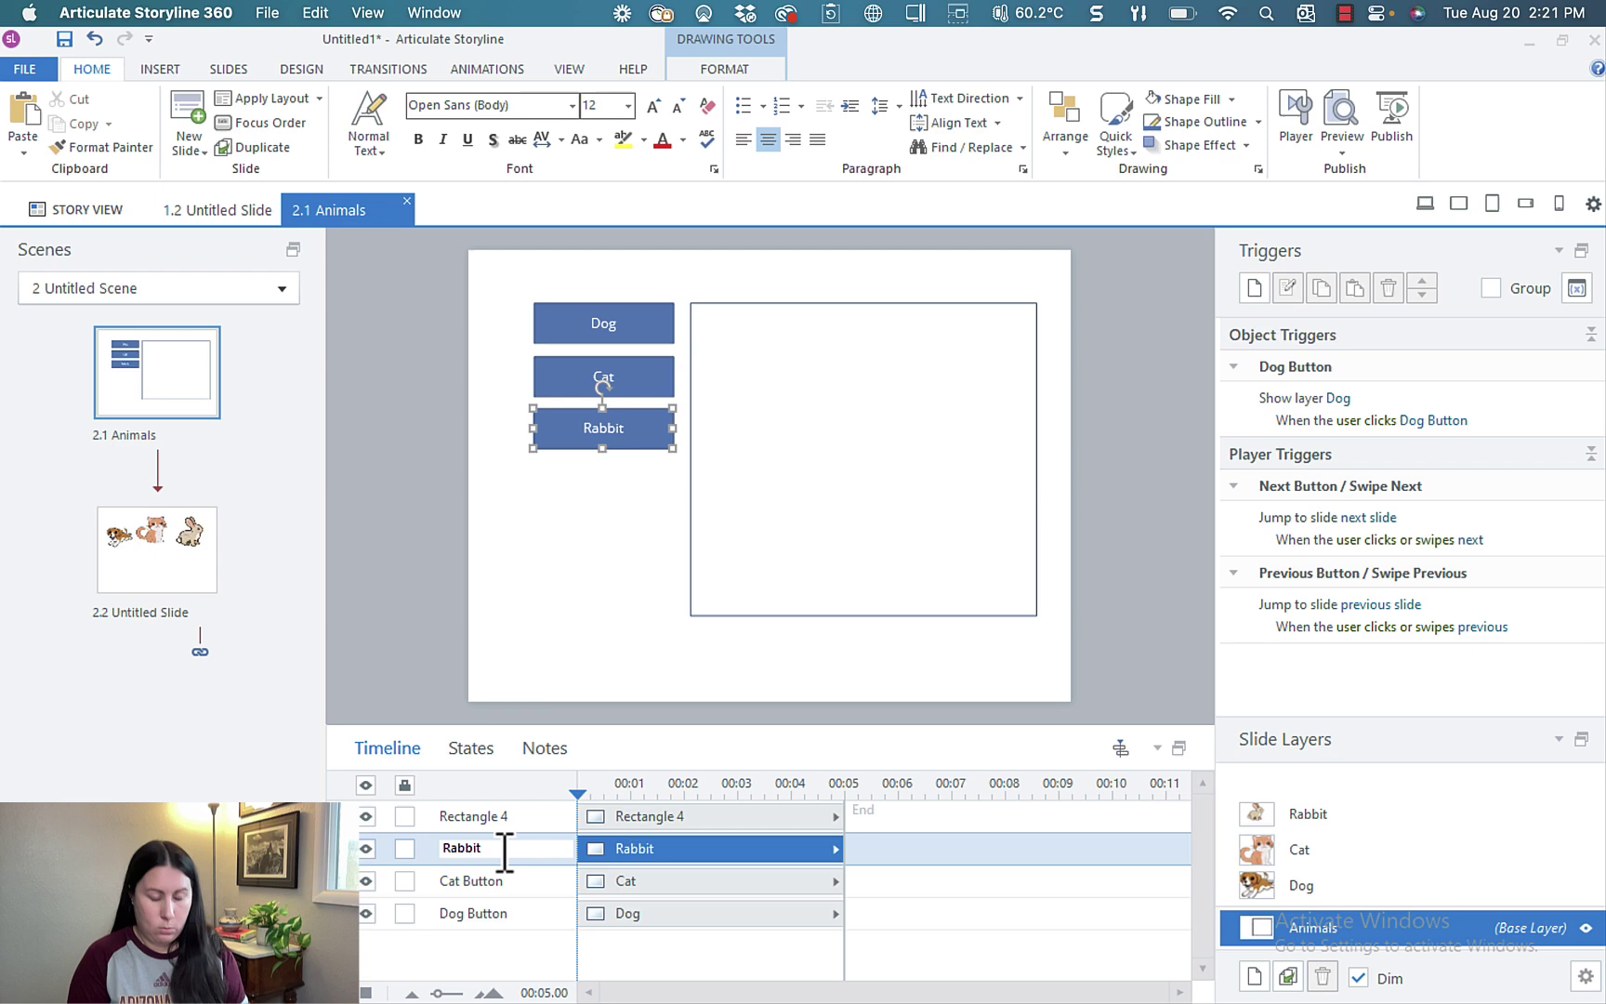
type(" Button")
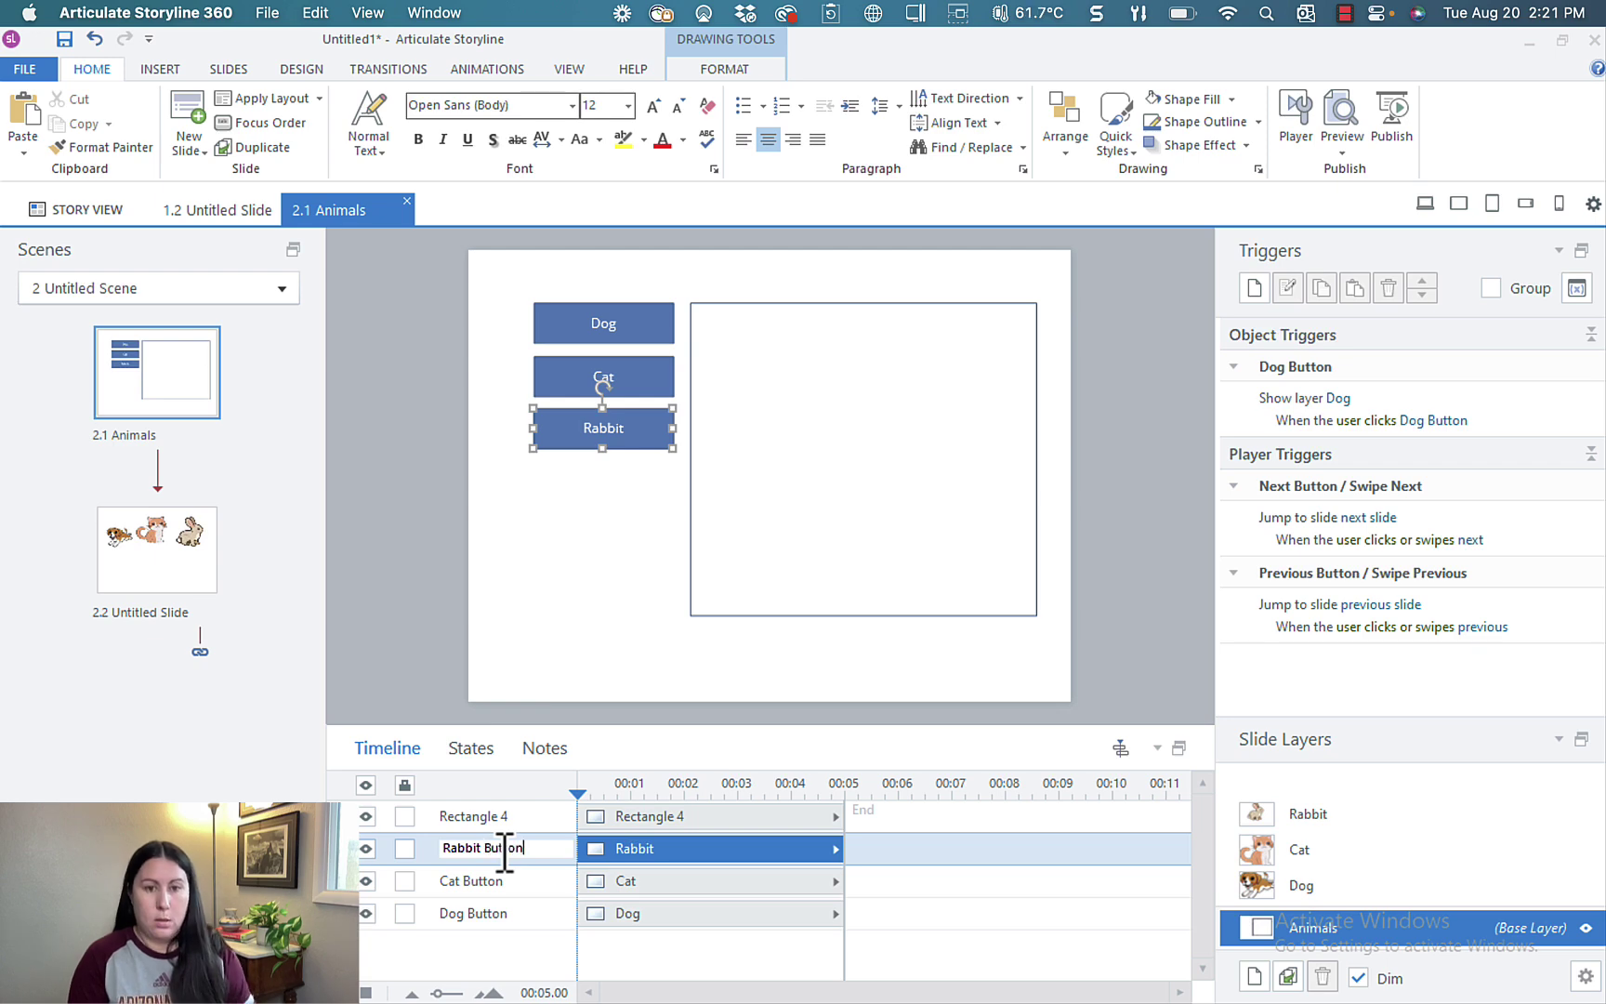
key("Return")
left_click(639, 311)
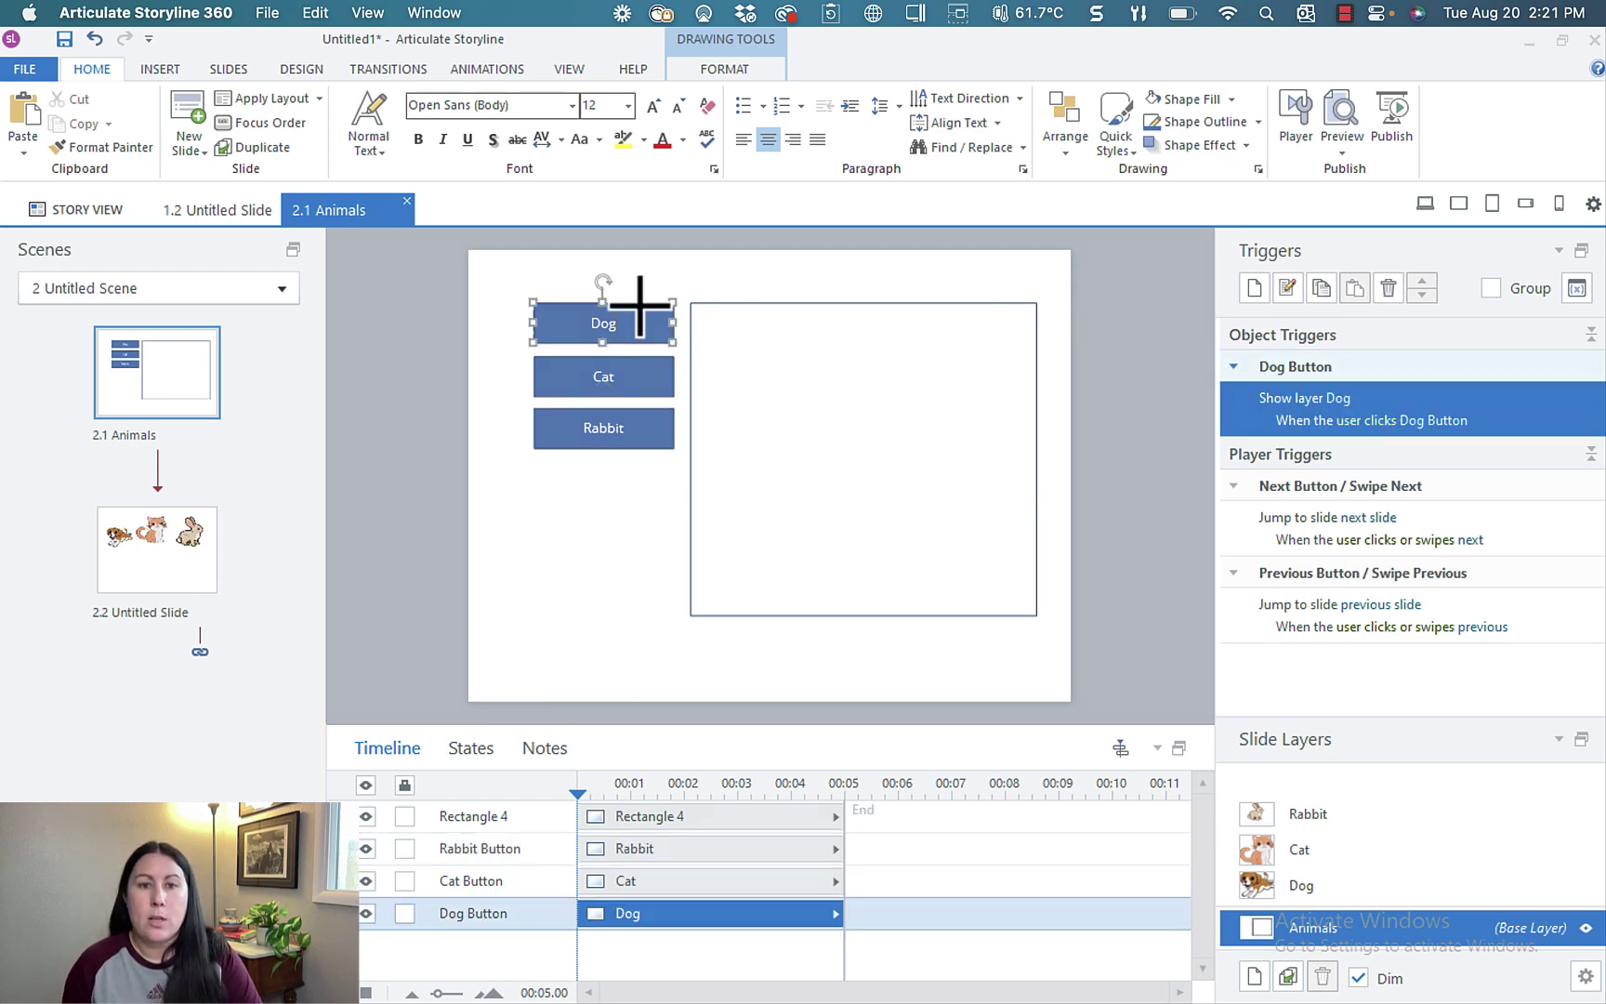
Step: Copy the Dog Button trigger onto the Cat button and make it show the Cat layer
left_click(1316, 288)
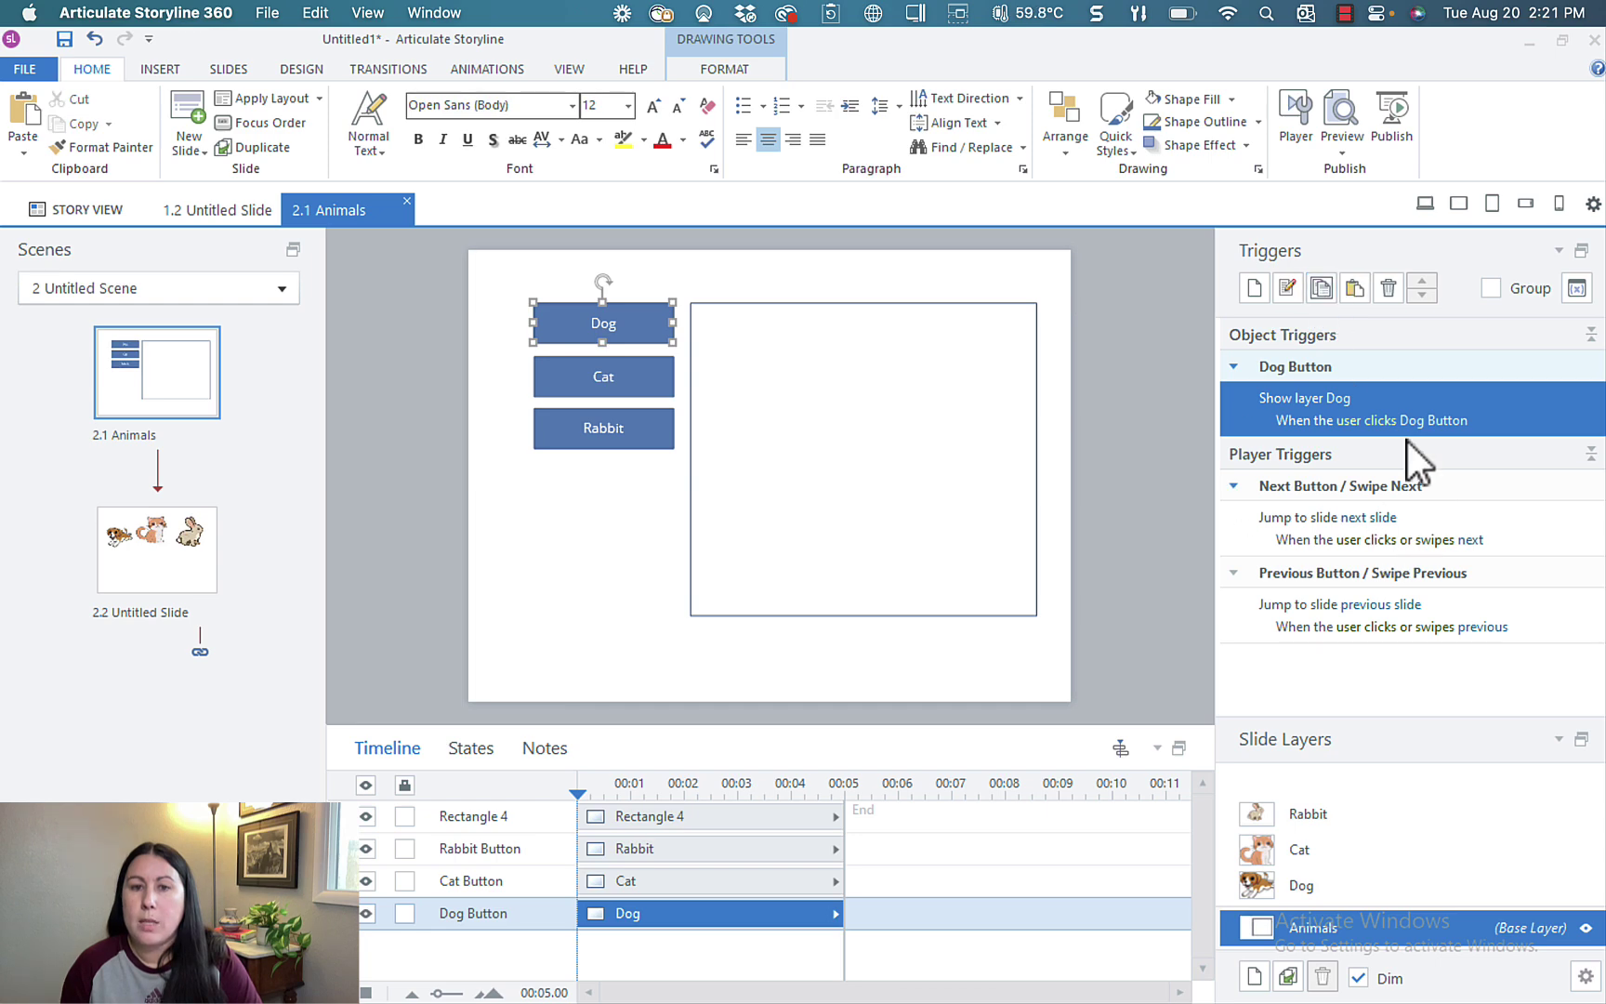
left_click(638, 359)
left_click(1357, 288)
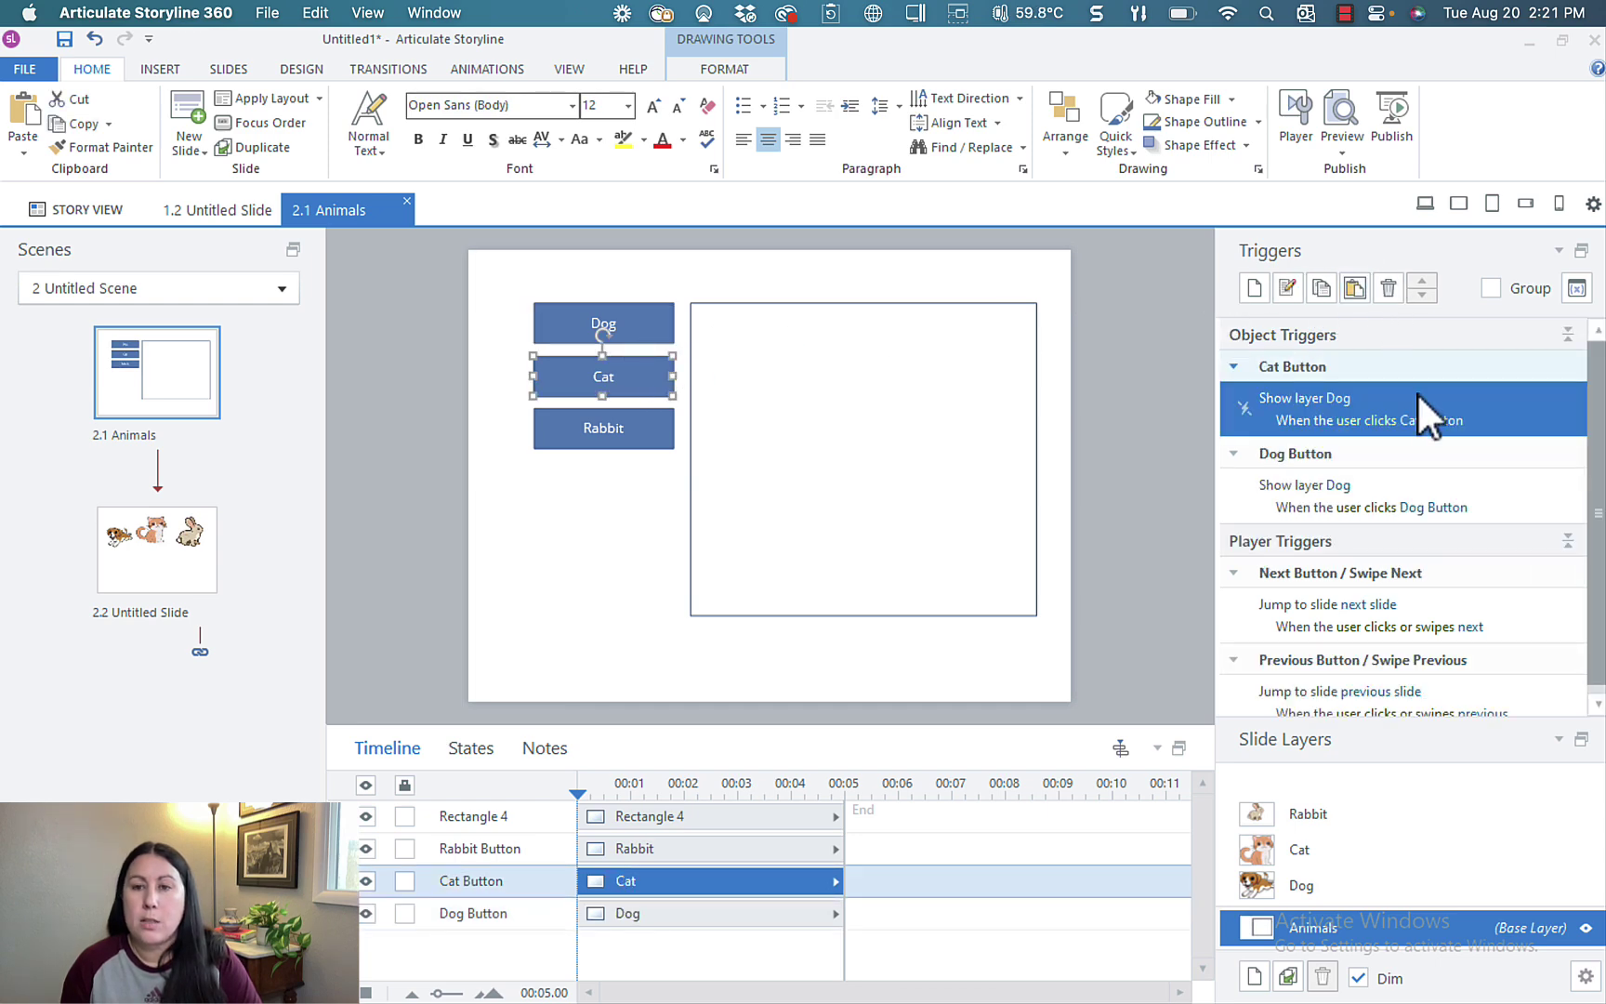
left_click(1342, 401)
left_click(1383, 485)
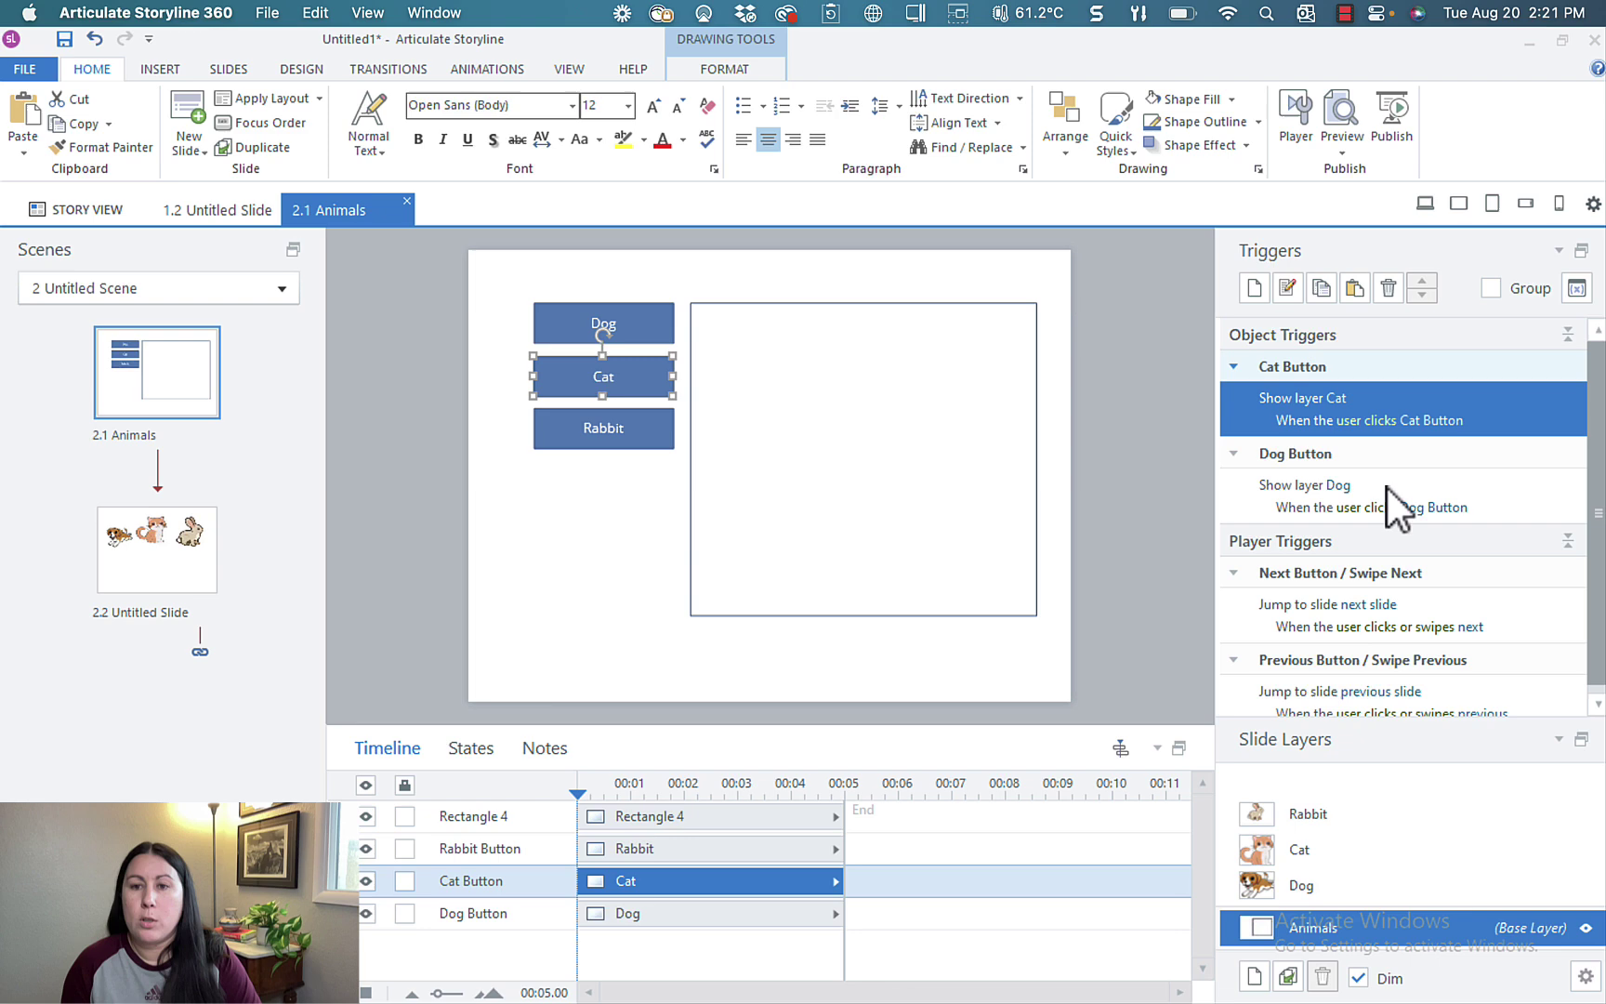
Step: Paste the trigger onto the Rabbit button and make it show the Rabbit layer
left_click(638, 419)
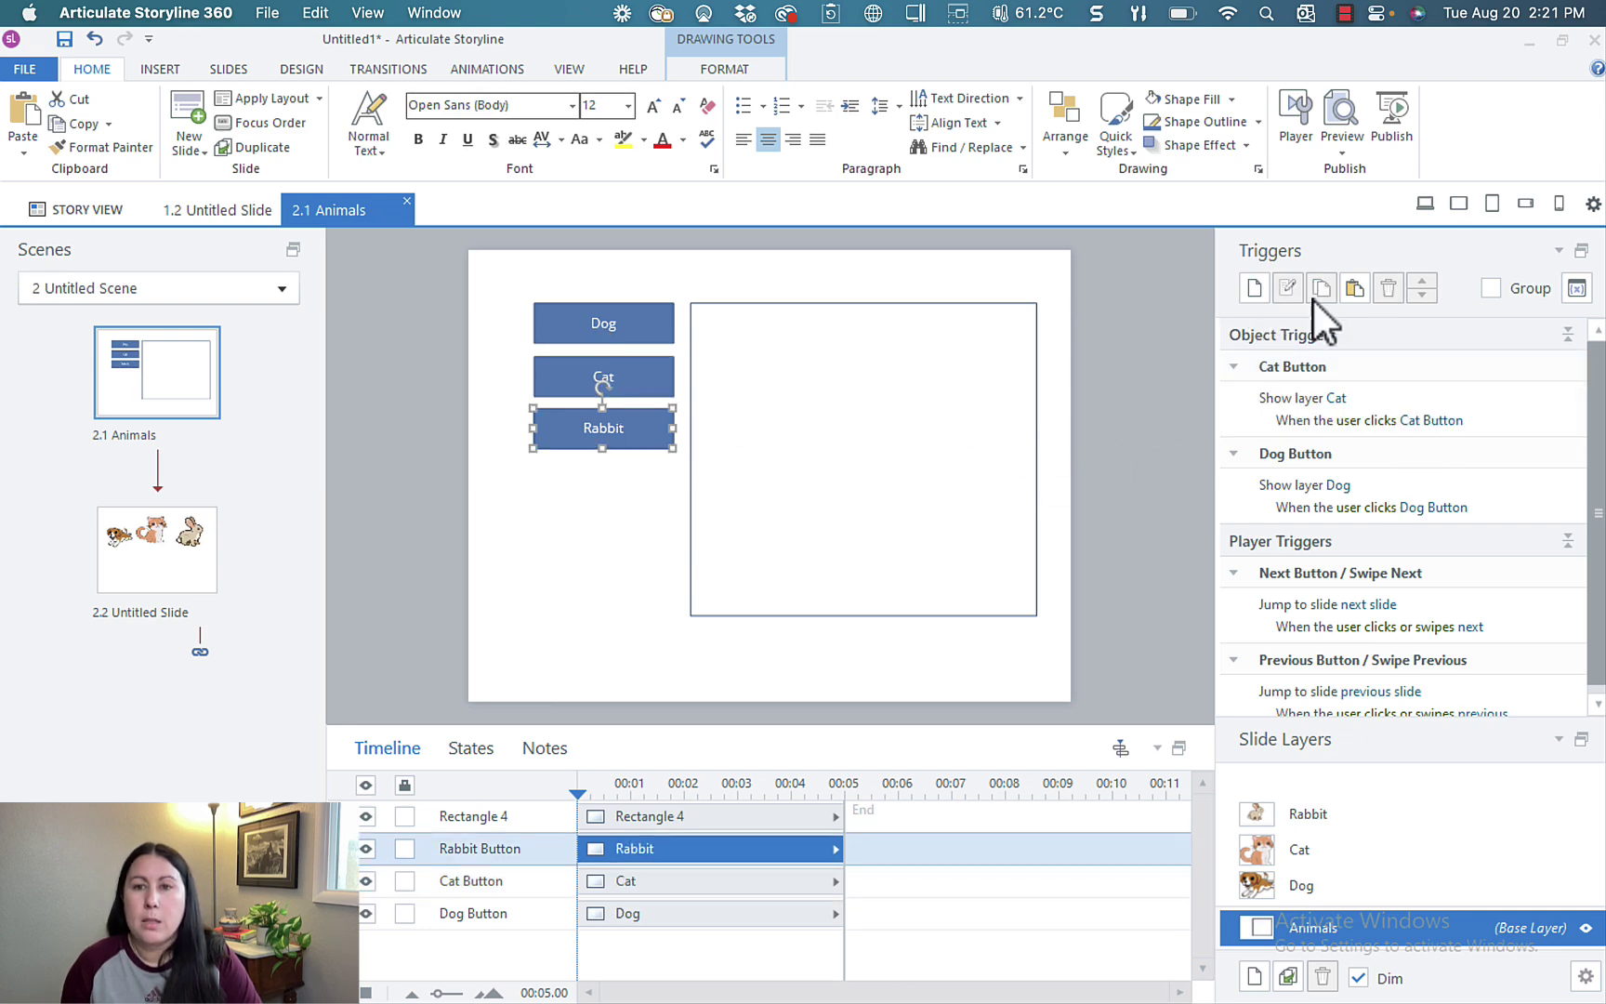
left_click(1354, 287)
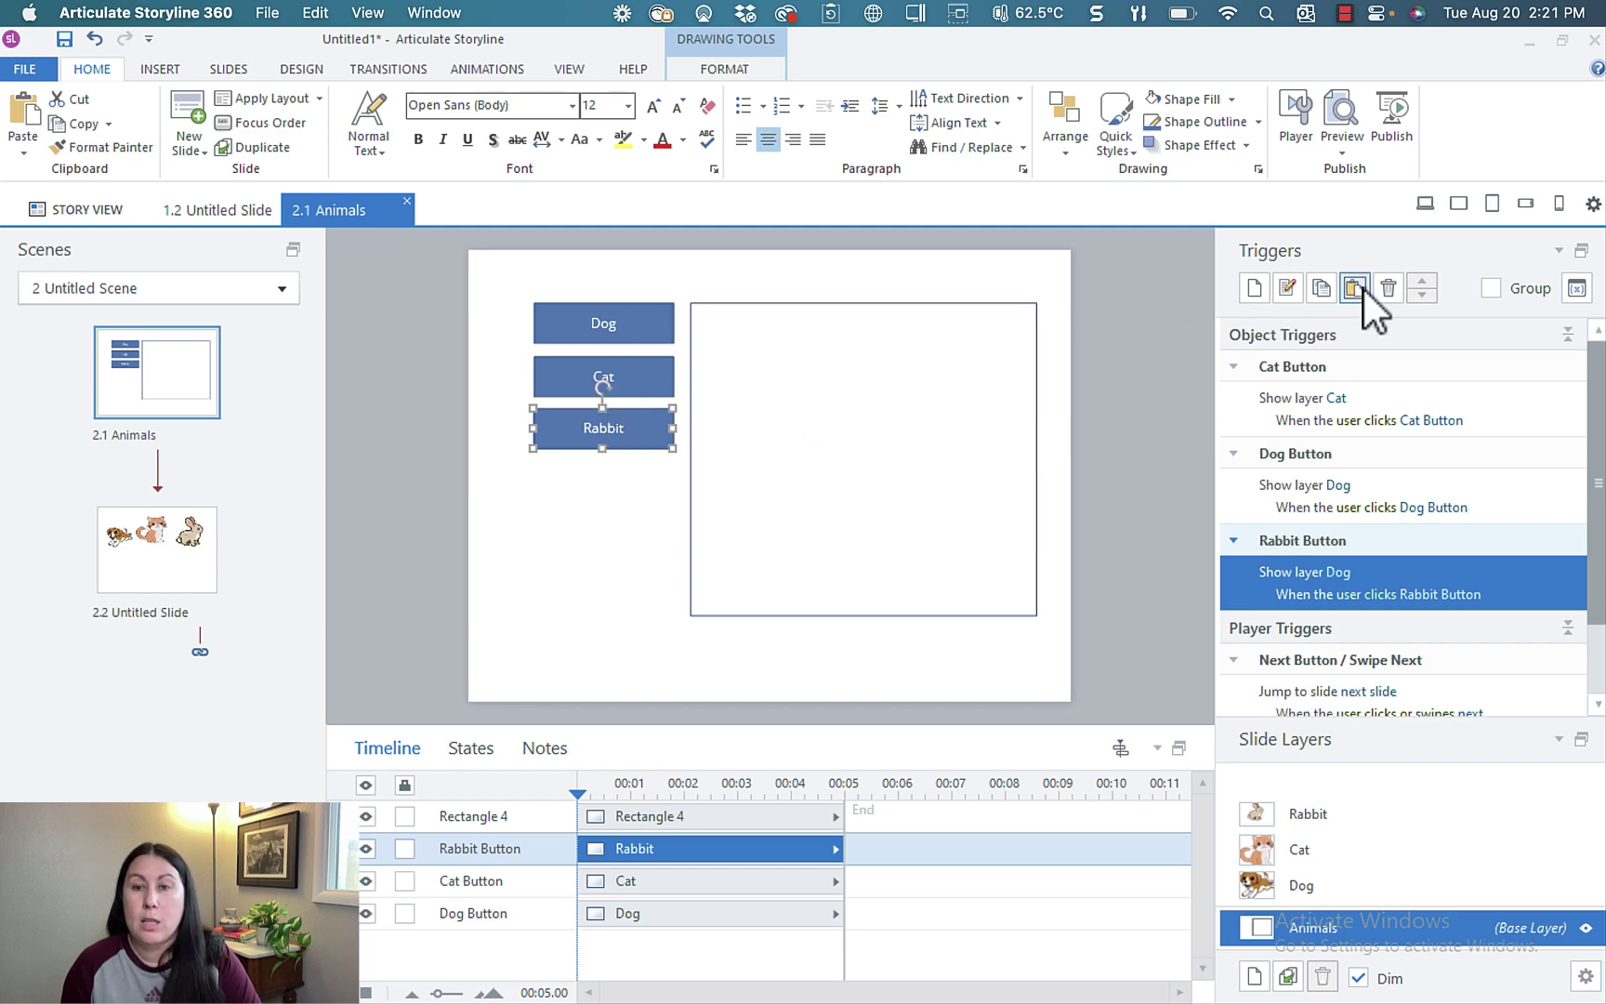
left_click(1341, 572)
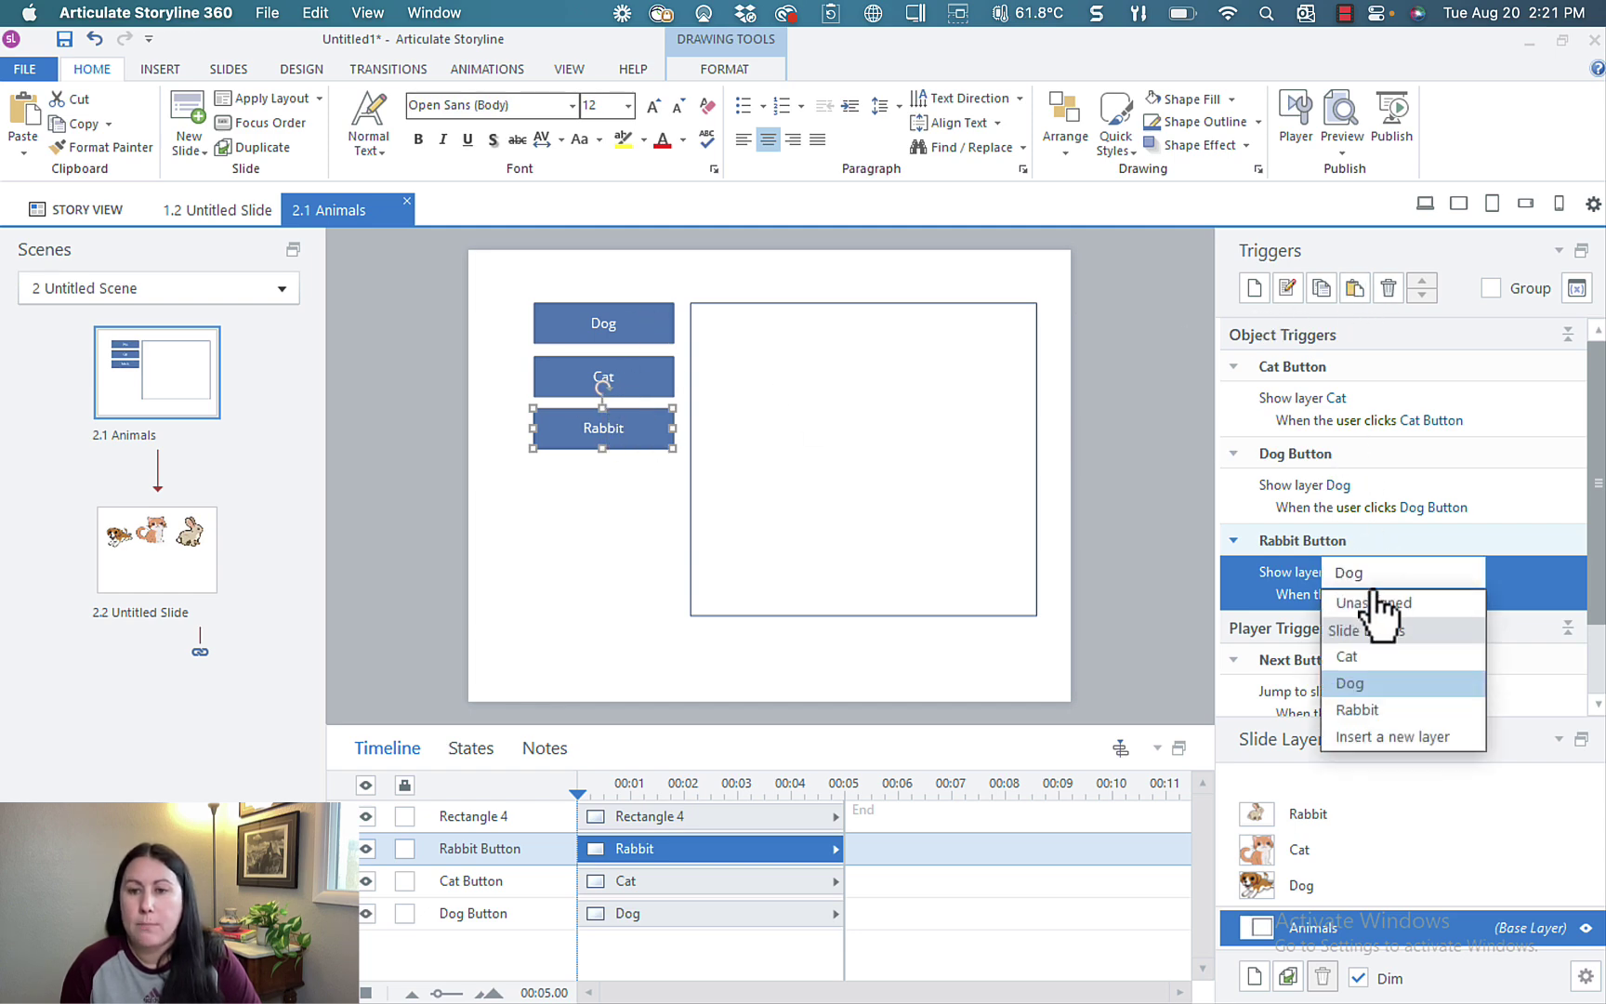
left_click(1372, 710)
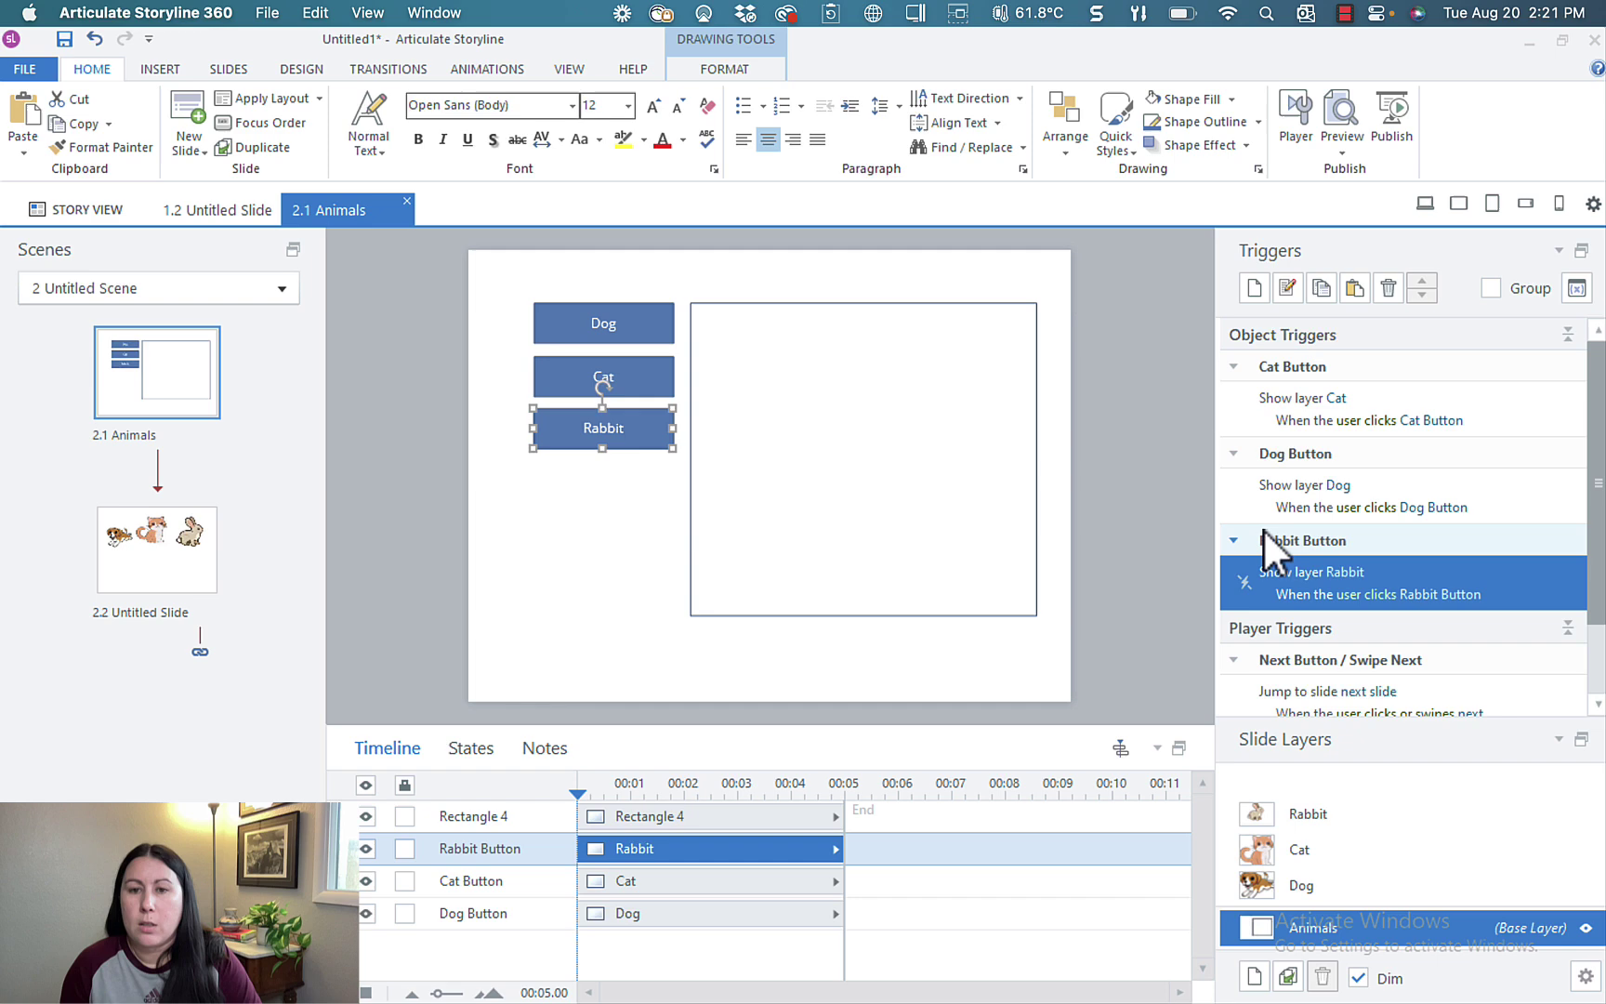
left_click(1137, 496)
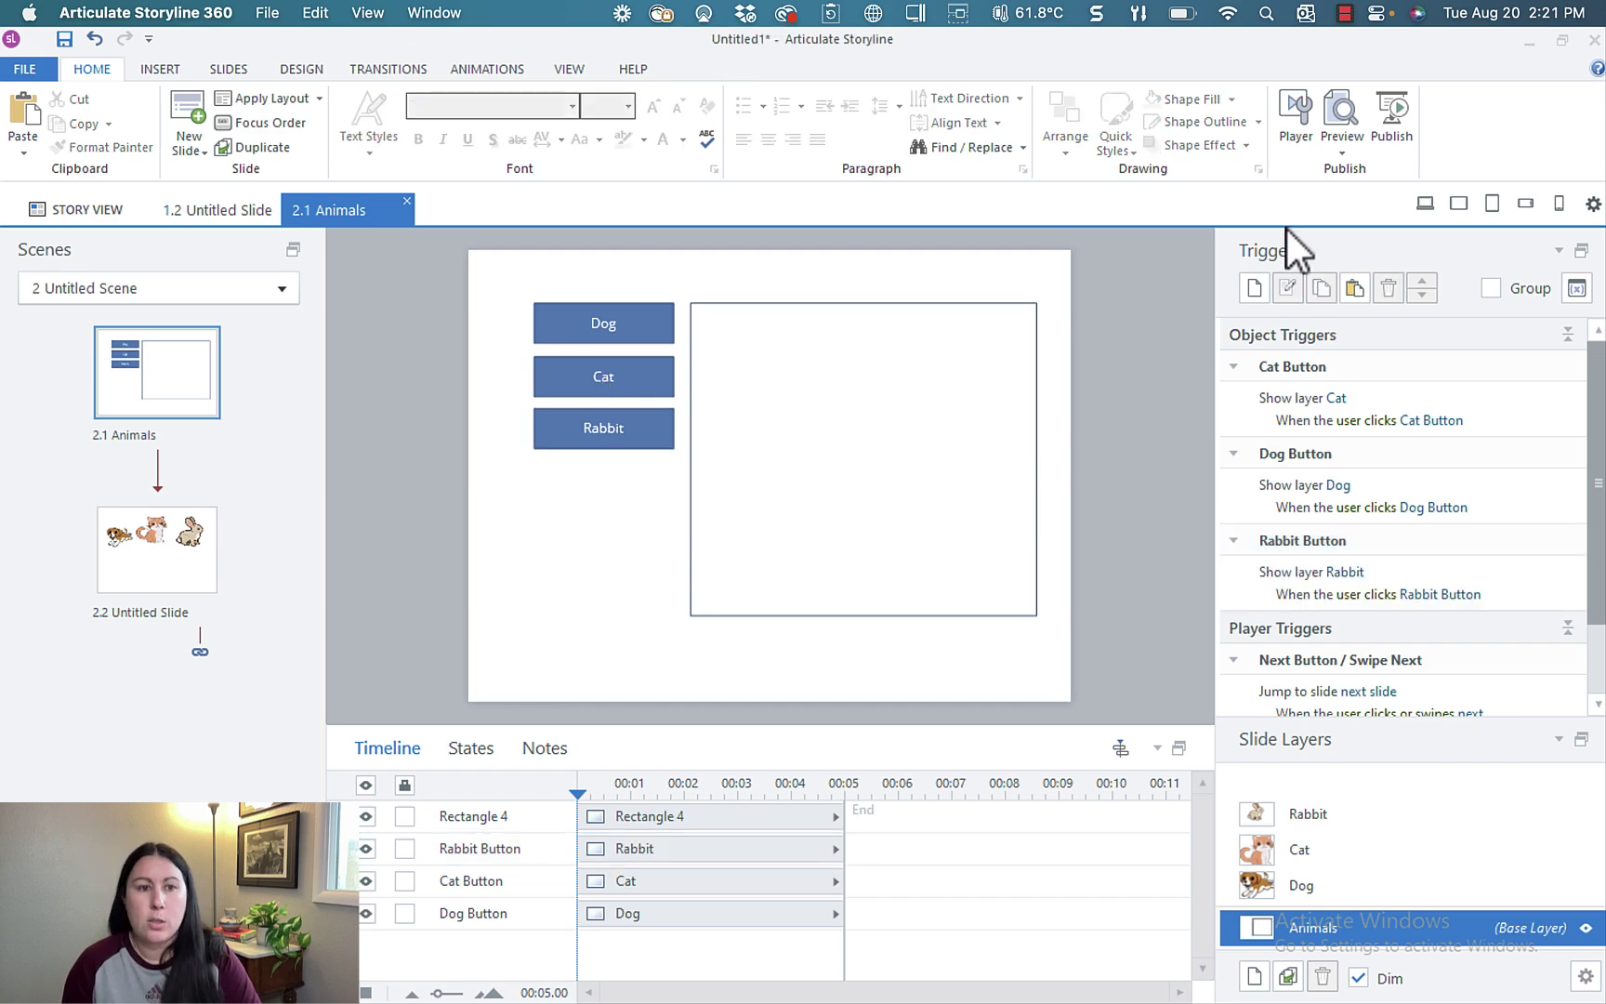
left_click(1347, 156)
left_click(1353, 170)
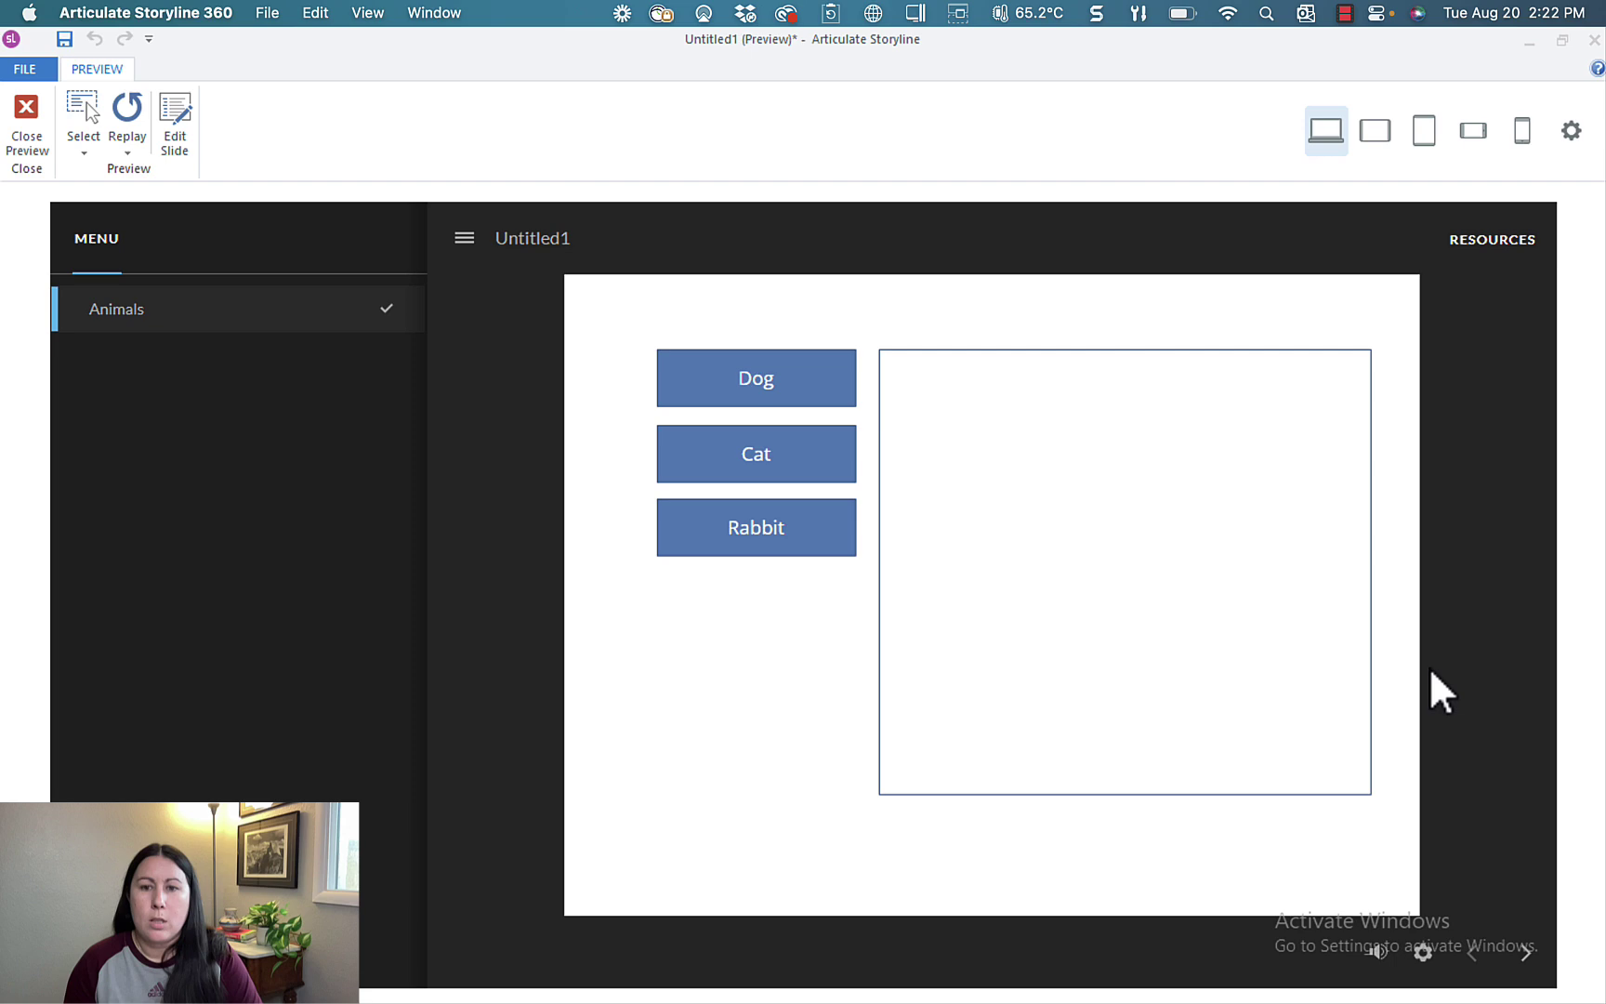
left_click(785, 395)
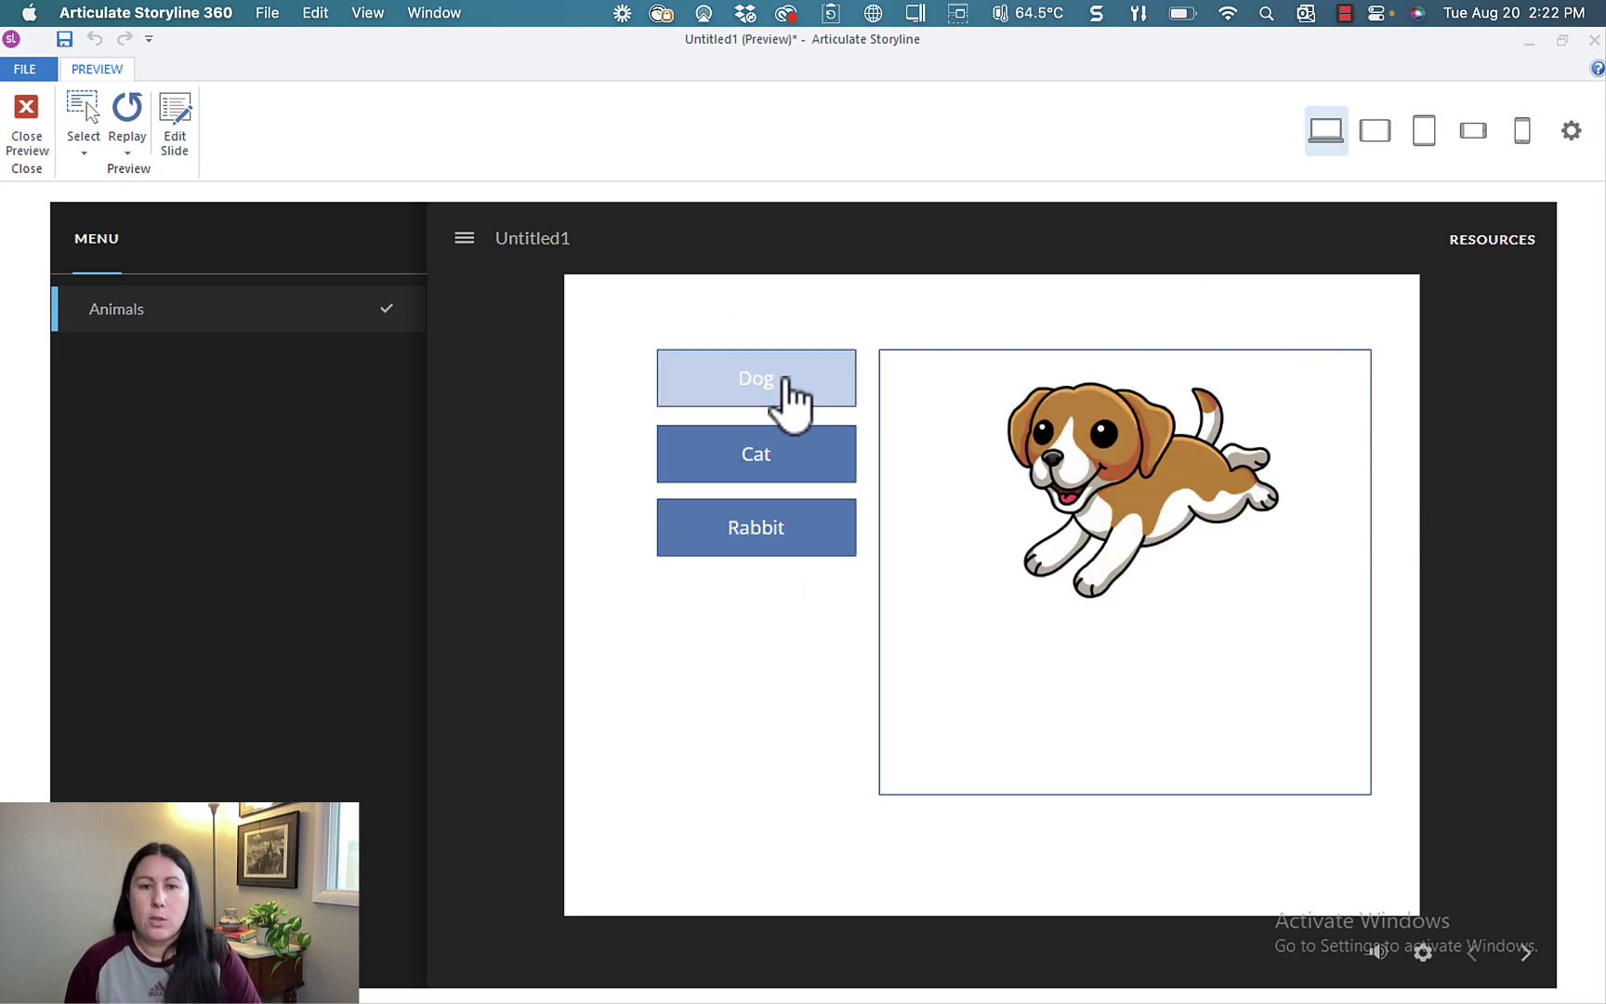
left_click(776, 482)
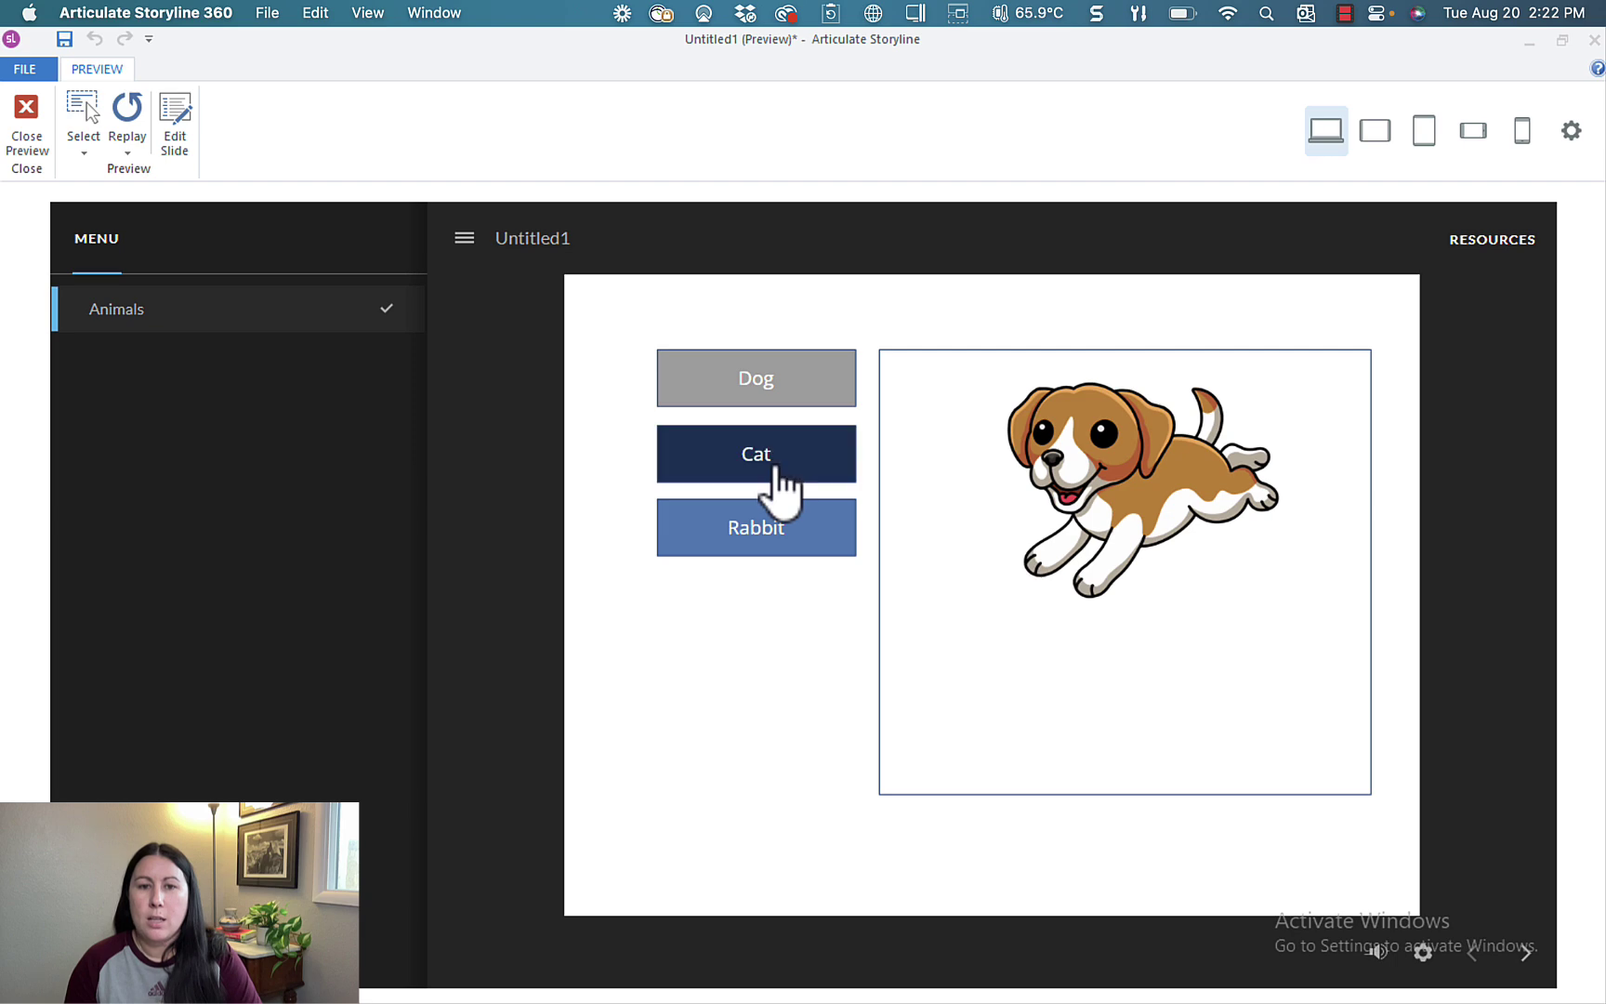
left_click(819, 537)
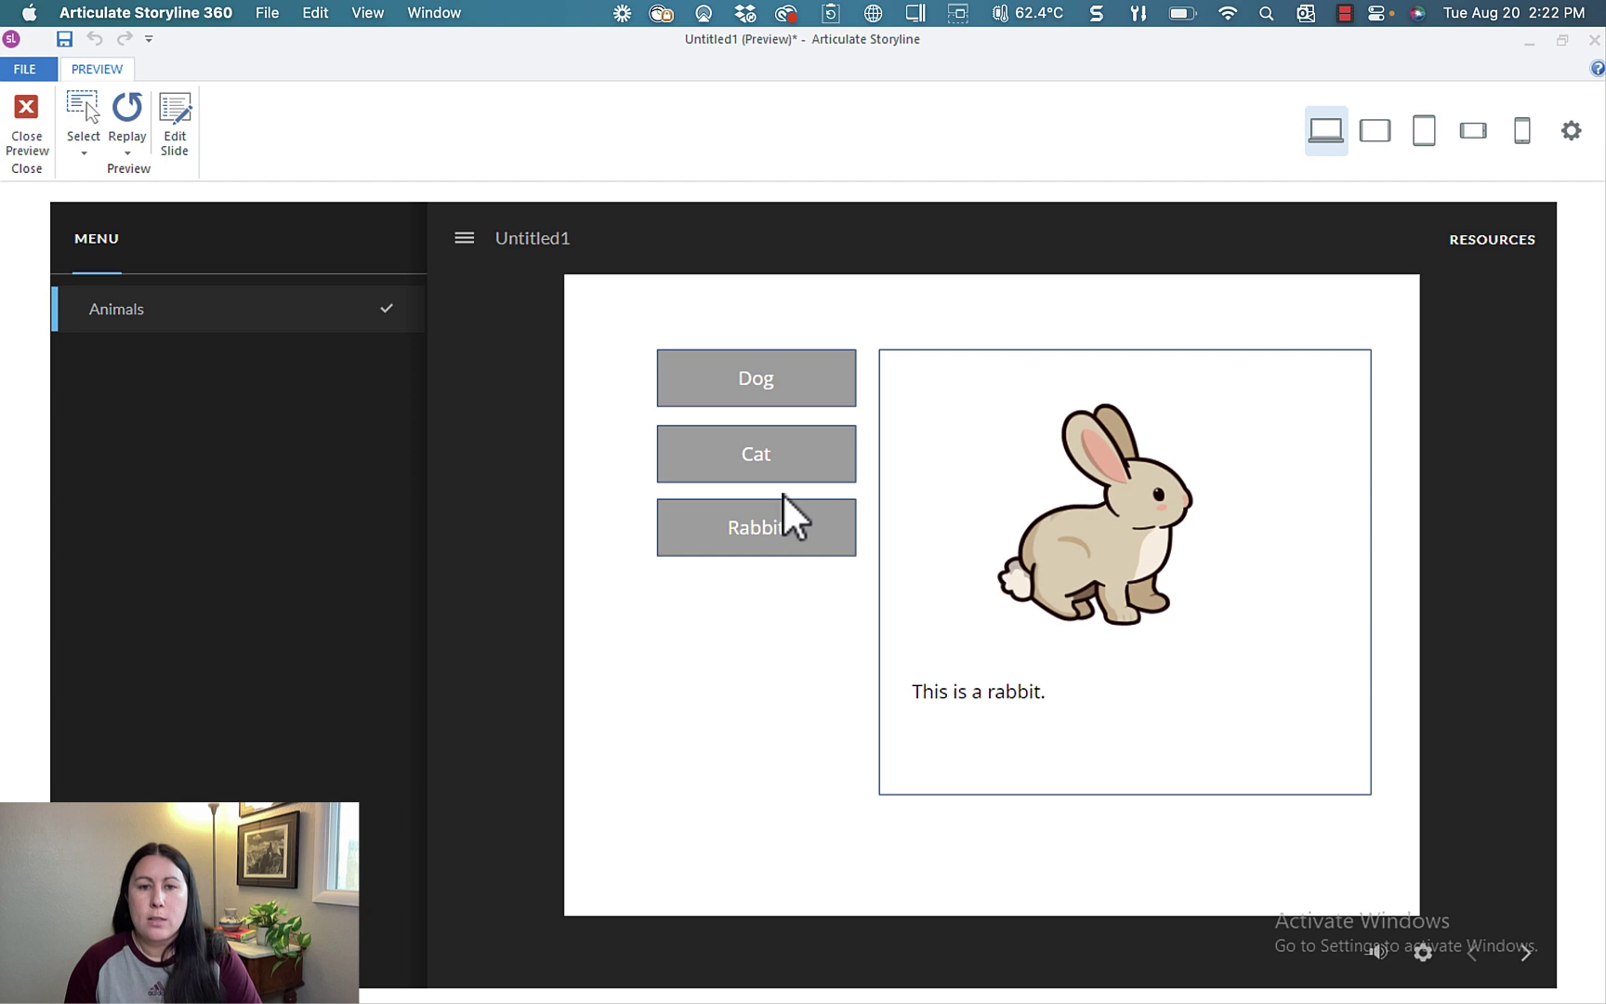
left_click(791, 465)
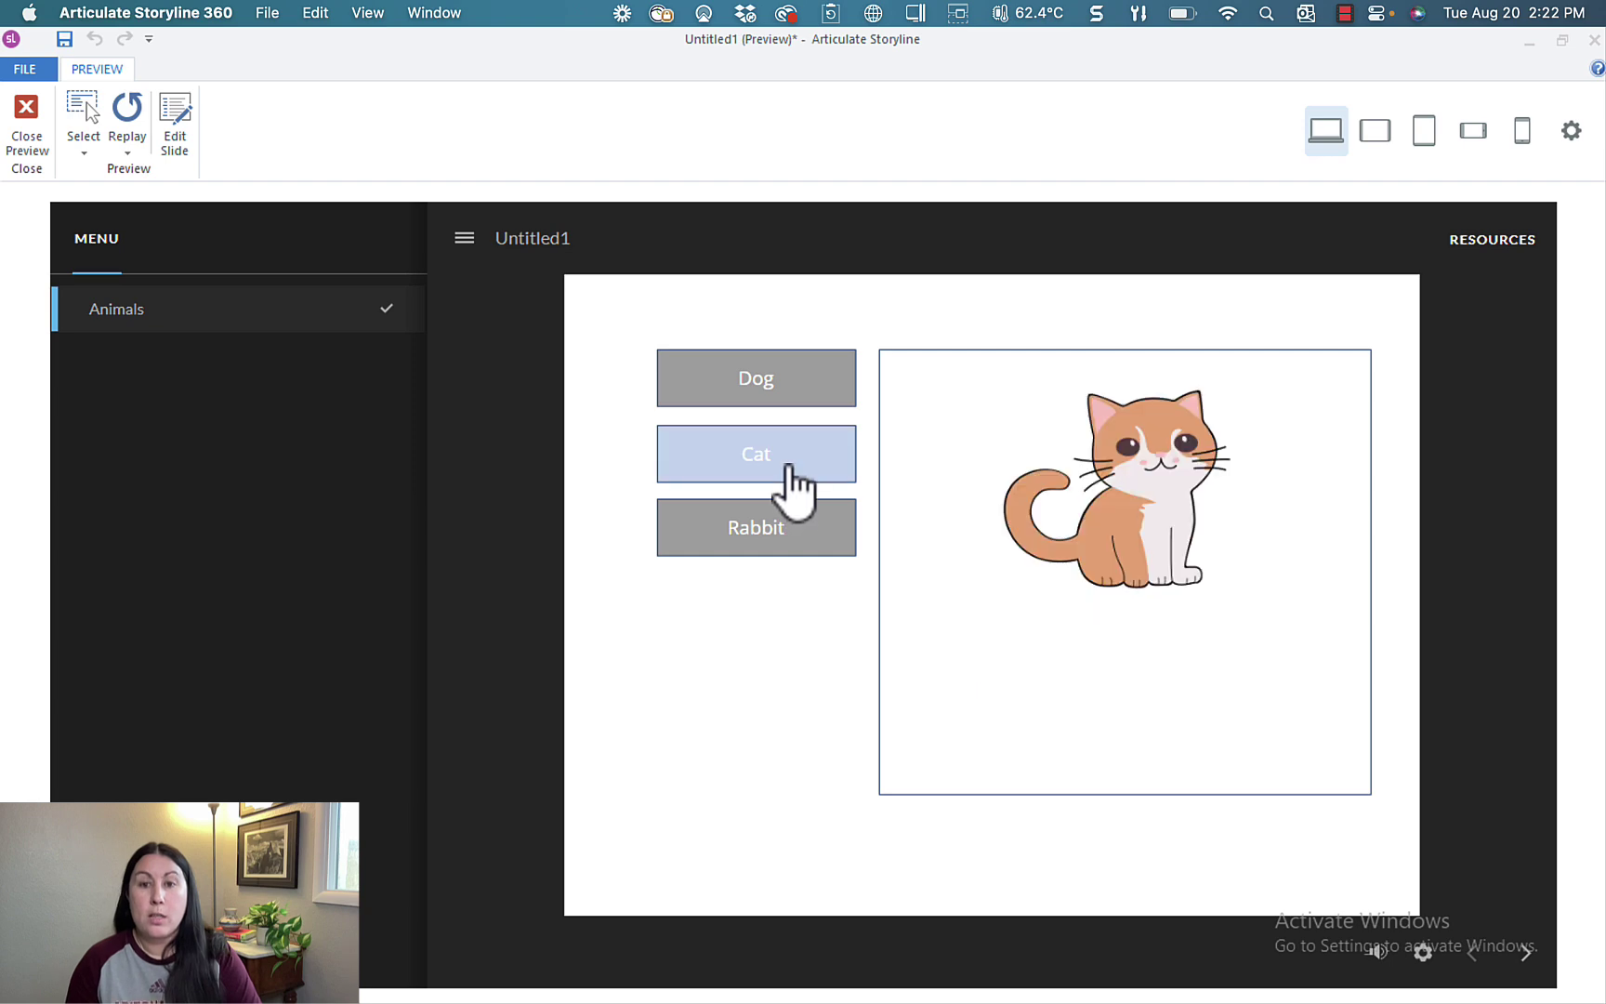
left_click(798, 392)
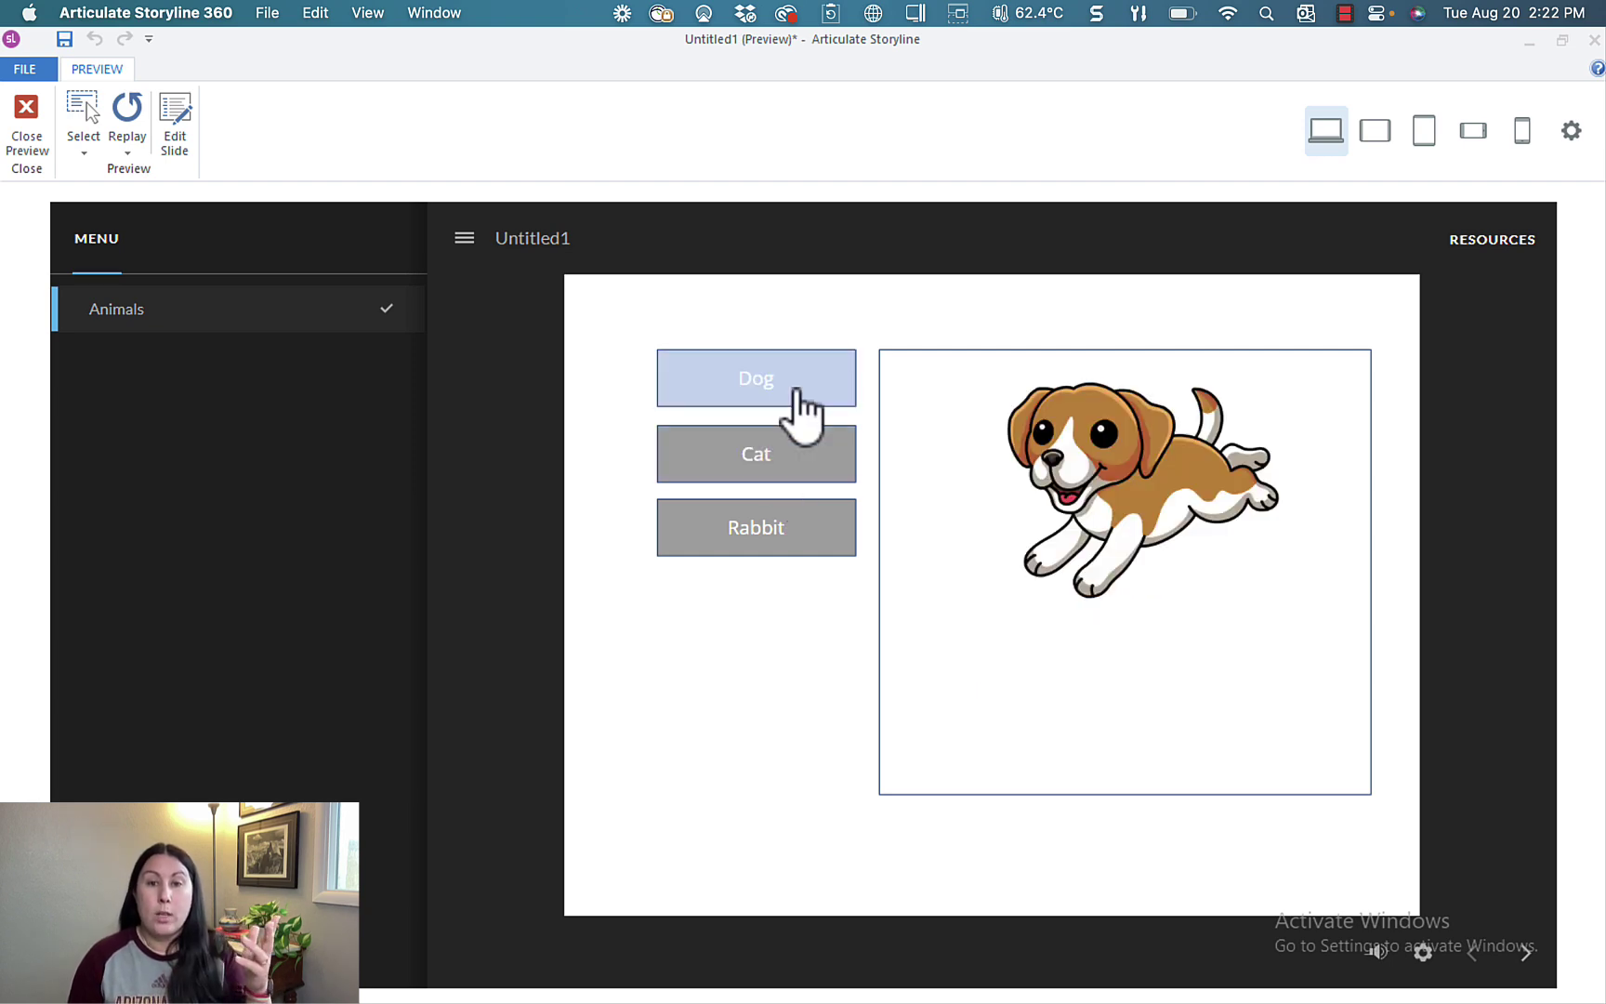
left_click(804, 484)
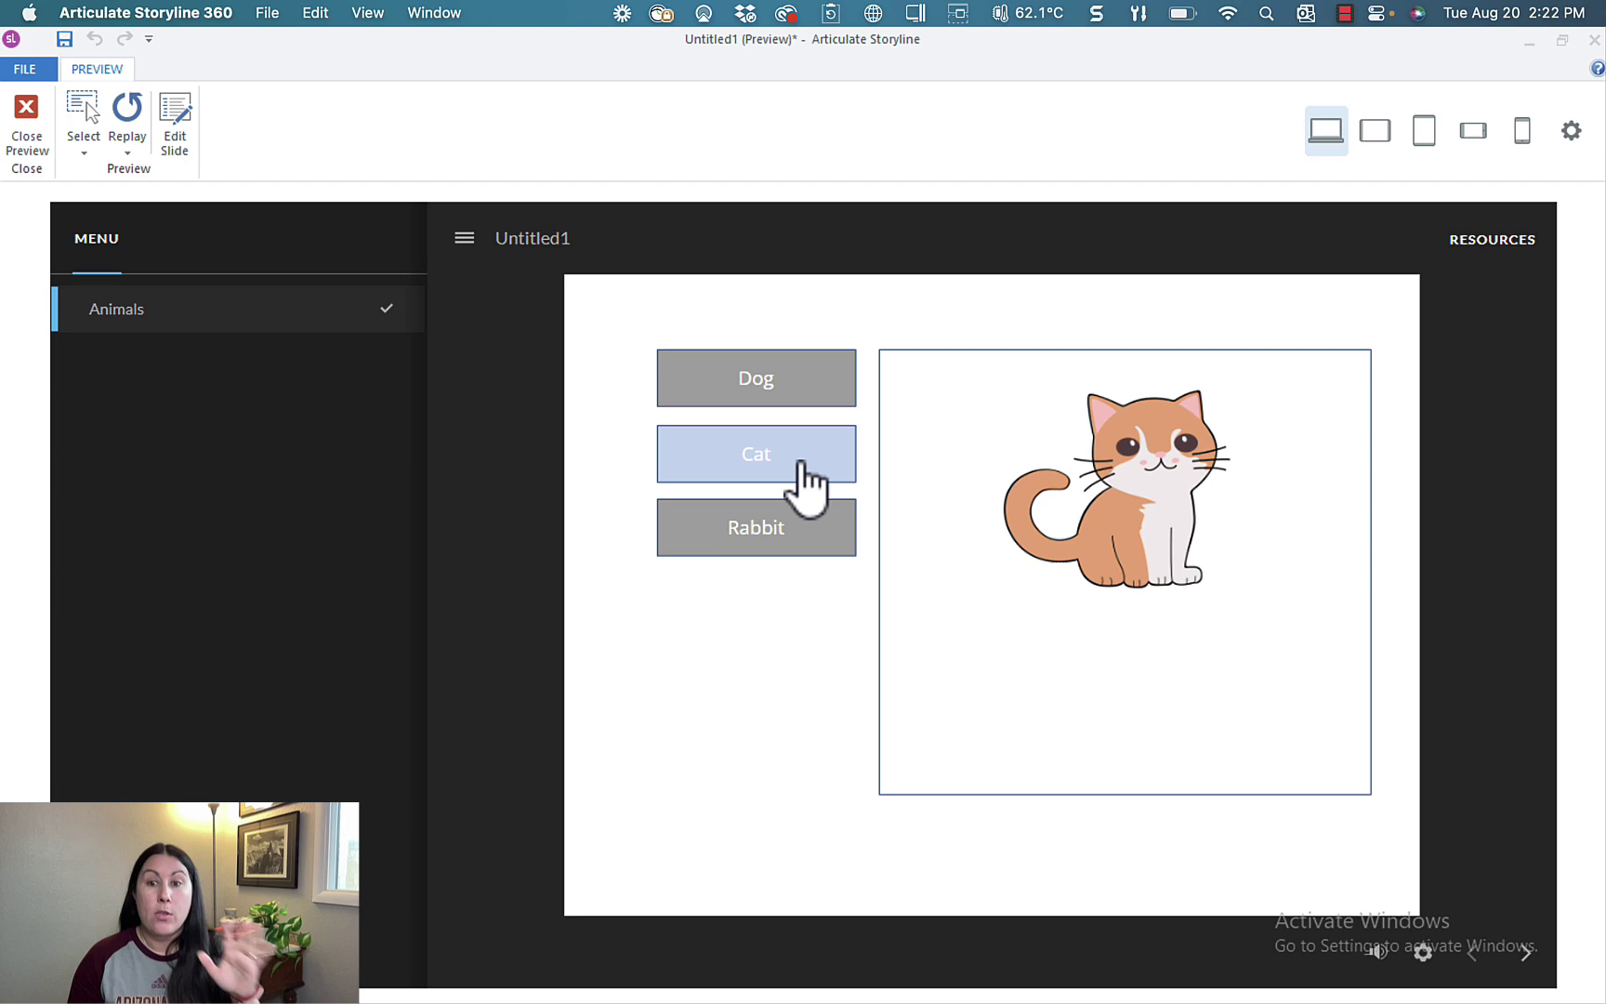
left_click(33, 140)
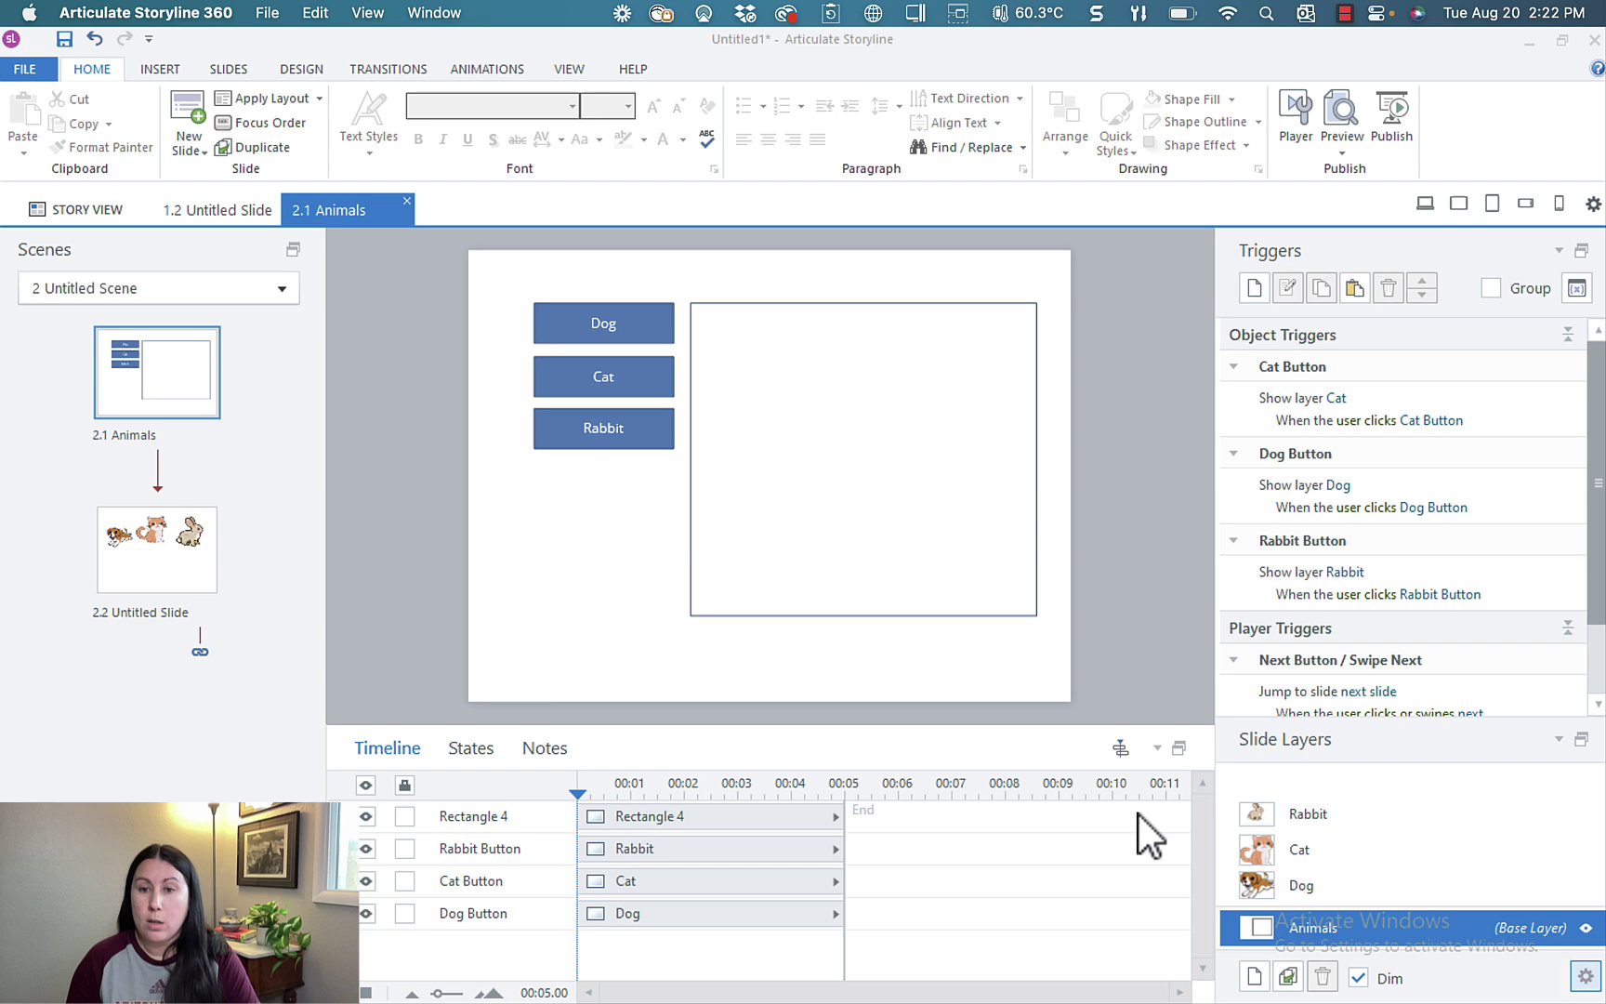
Step: Review the Dog layer's properties, leaving base-layer hiding off and revisiting at Automatically decide
right_click(1381, 878)
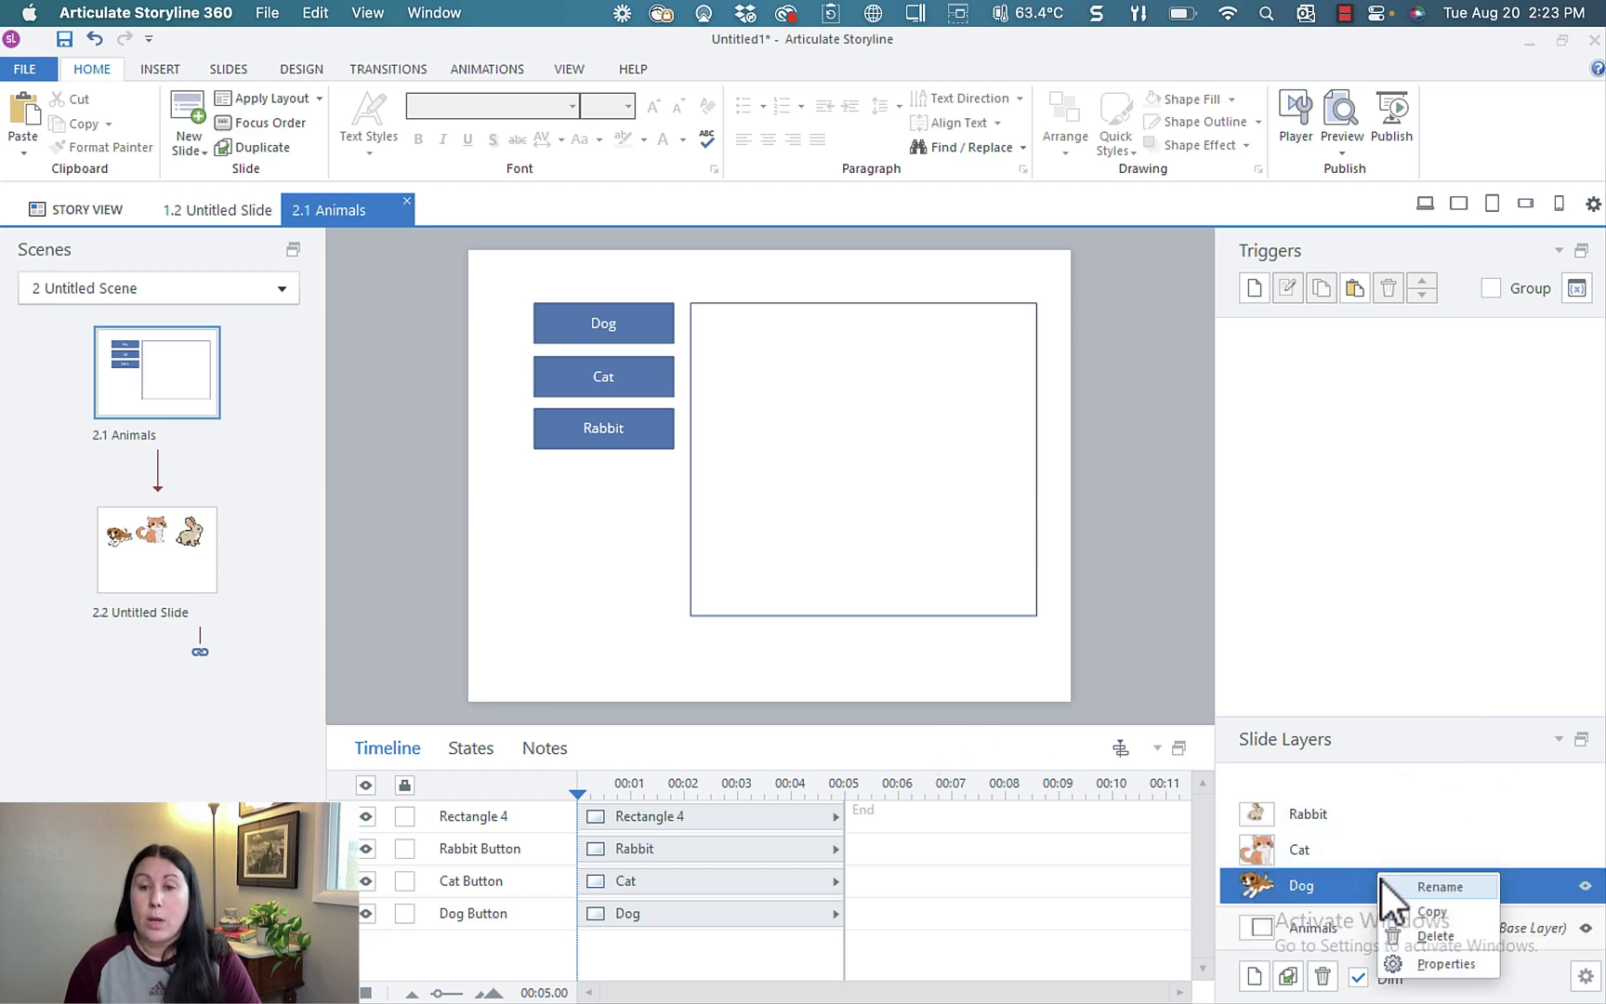
left_click(1444, 964)
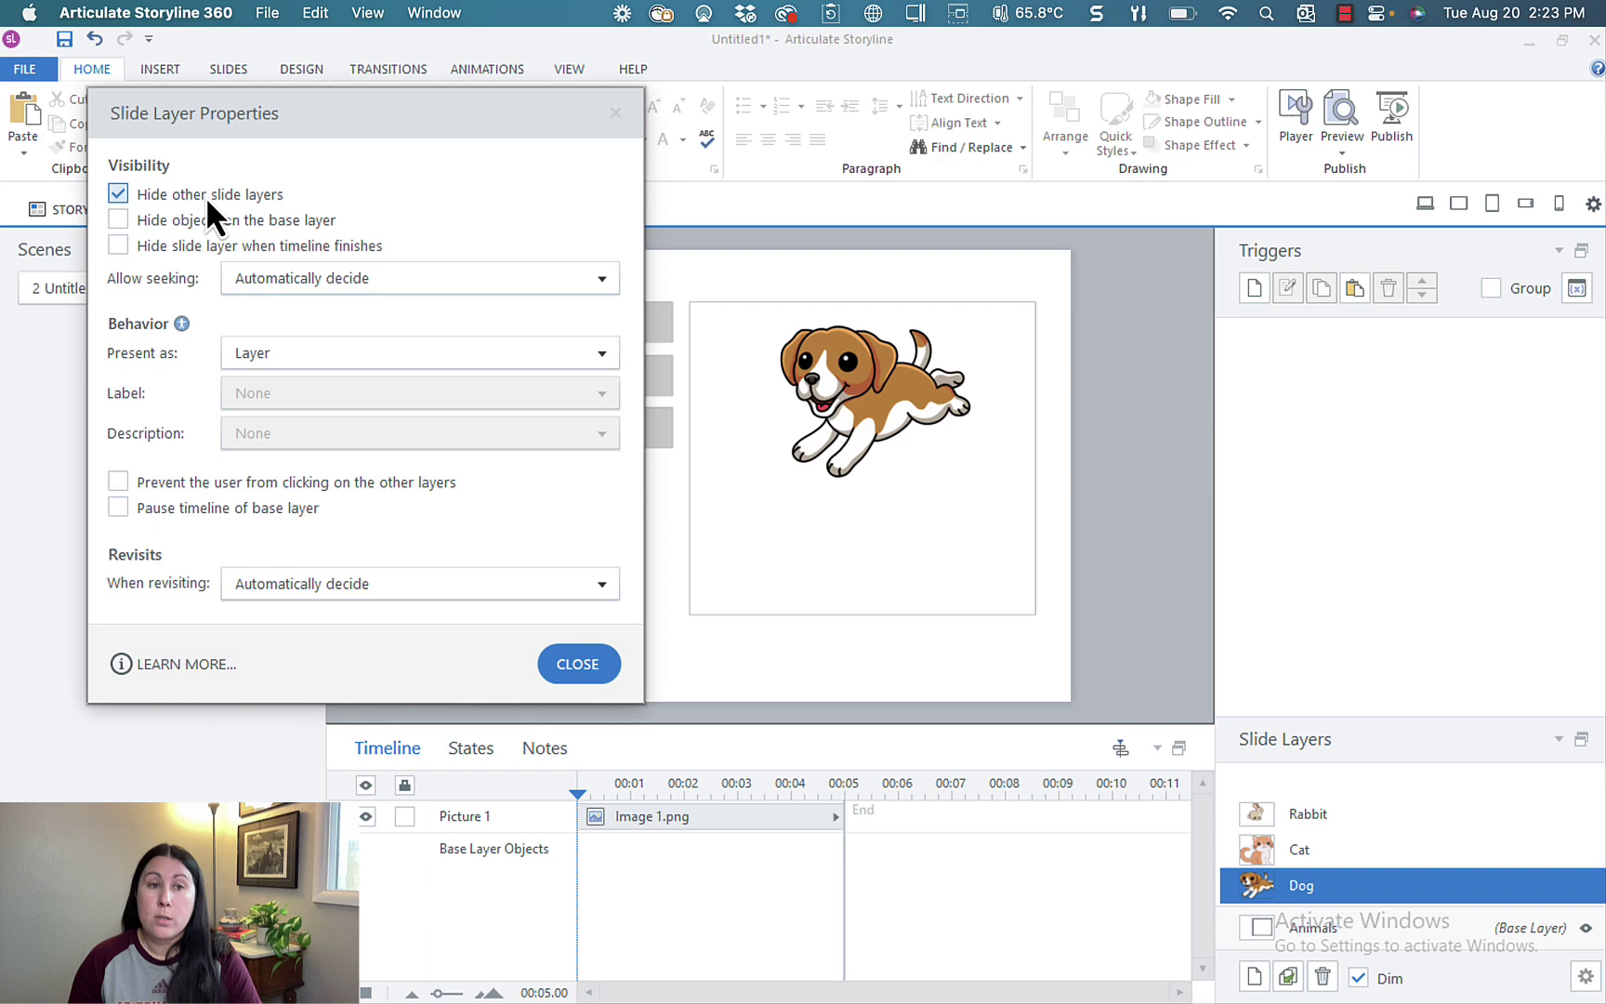
left_click(183, 223)
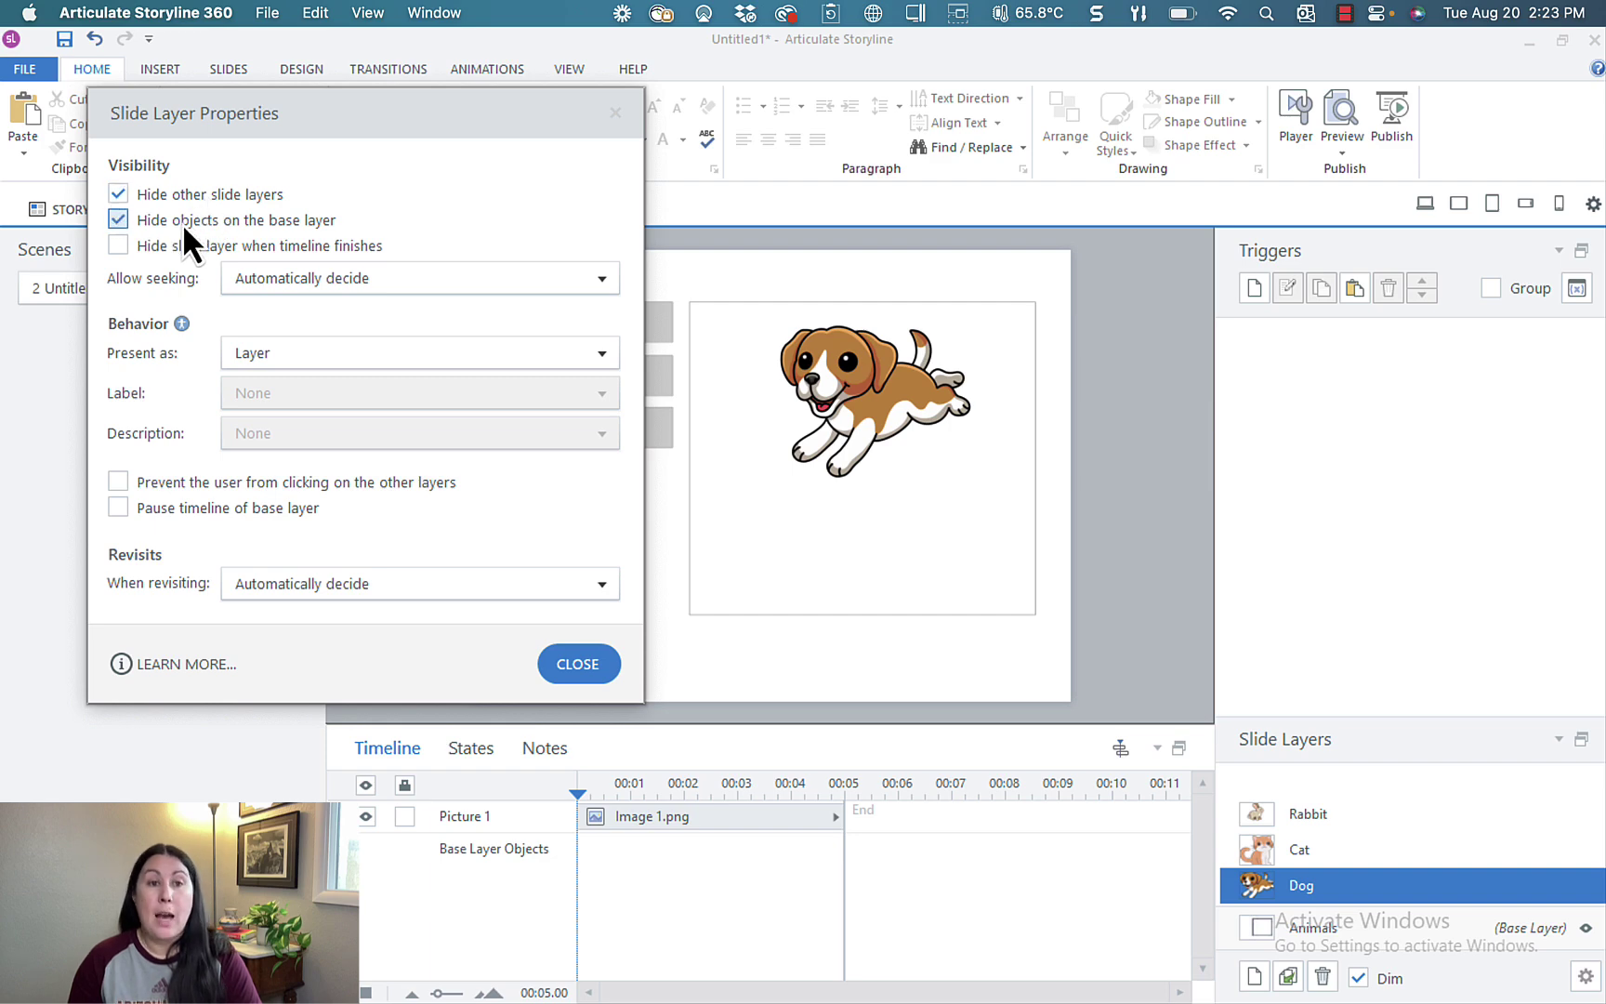
left_click(183, 223)
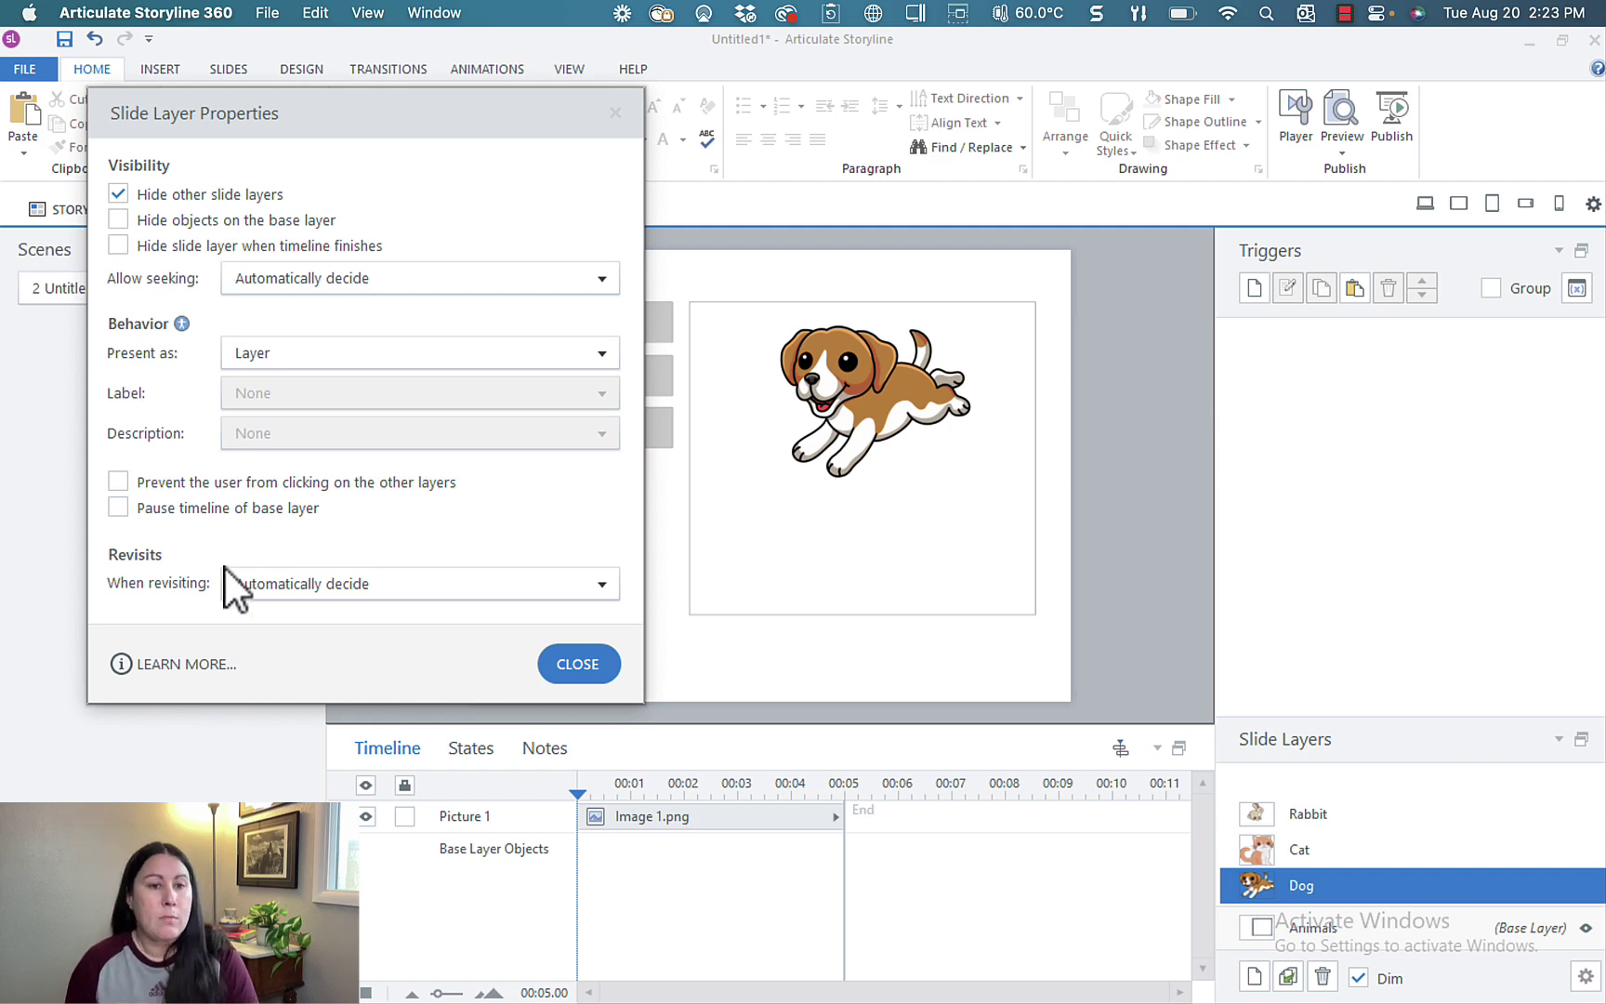
left_click(303, 584)
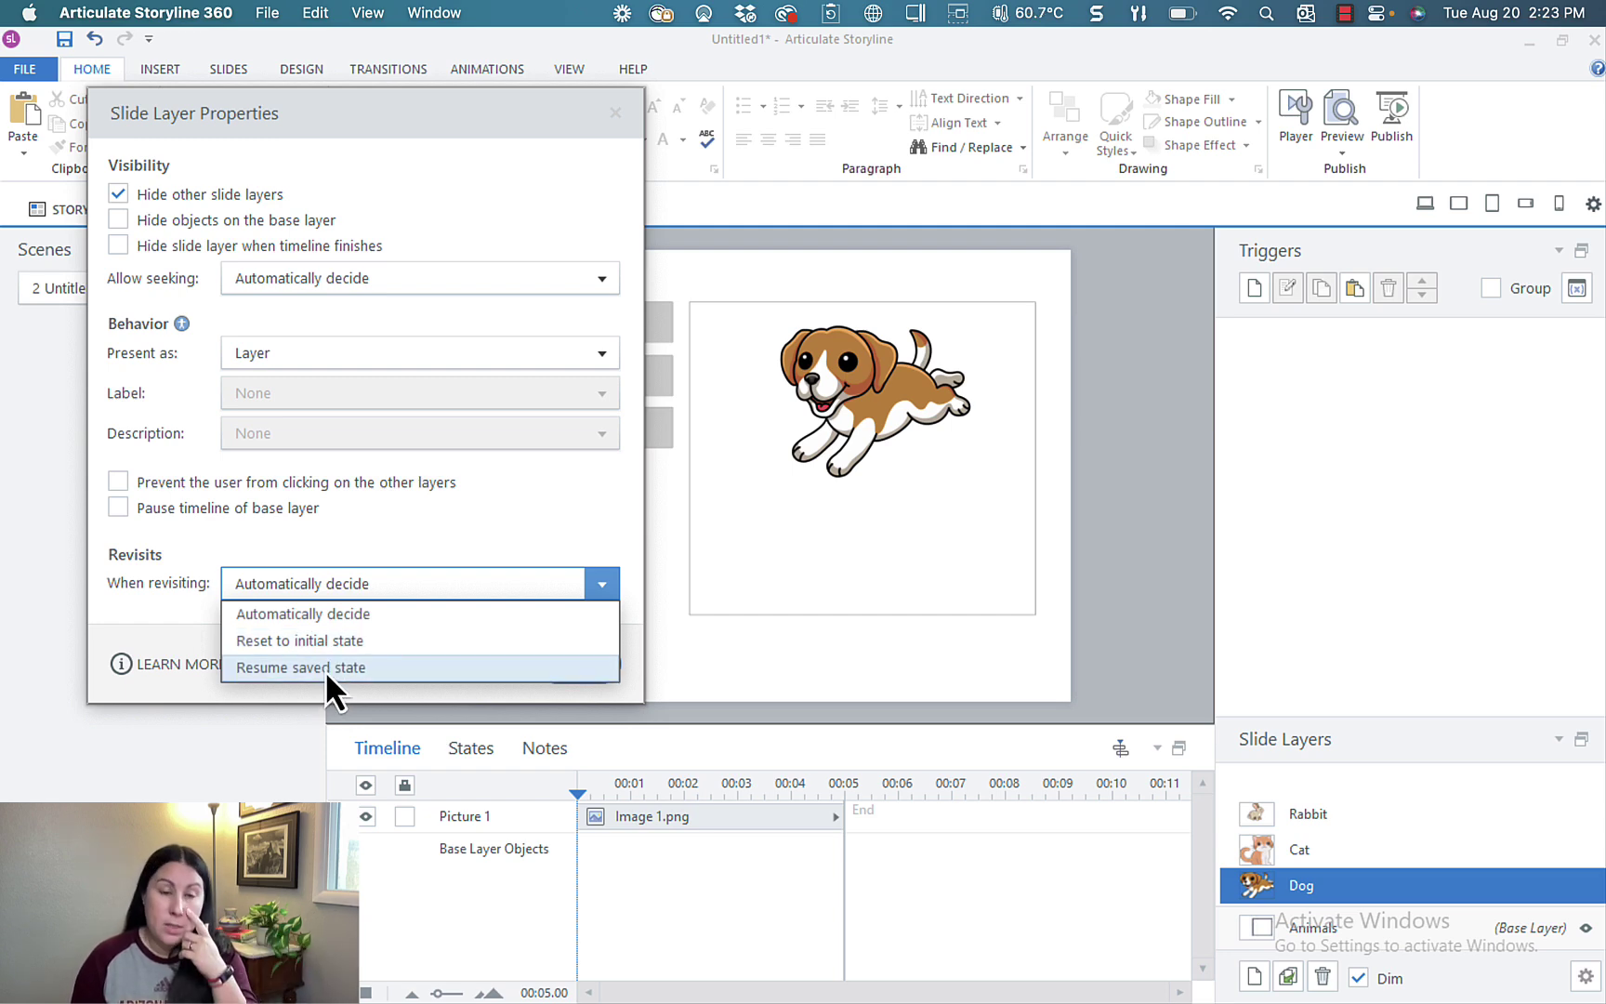
left_click(400, 510)
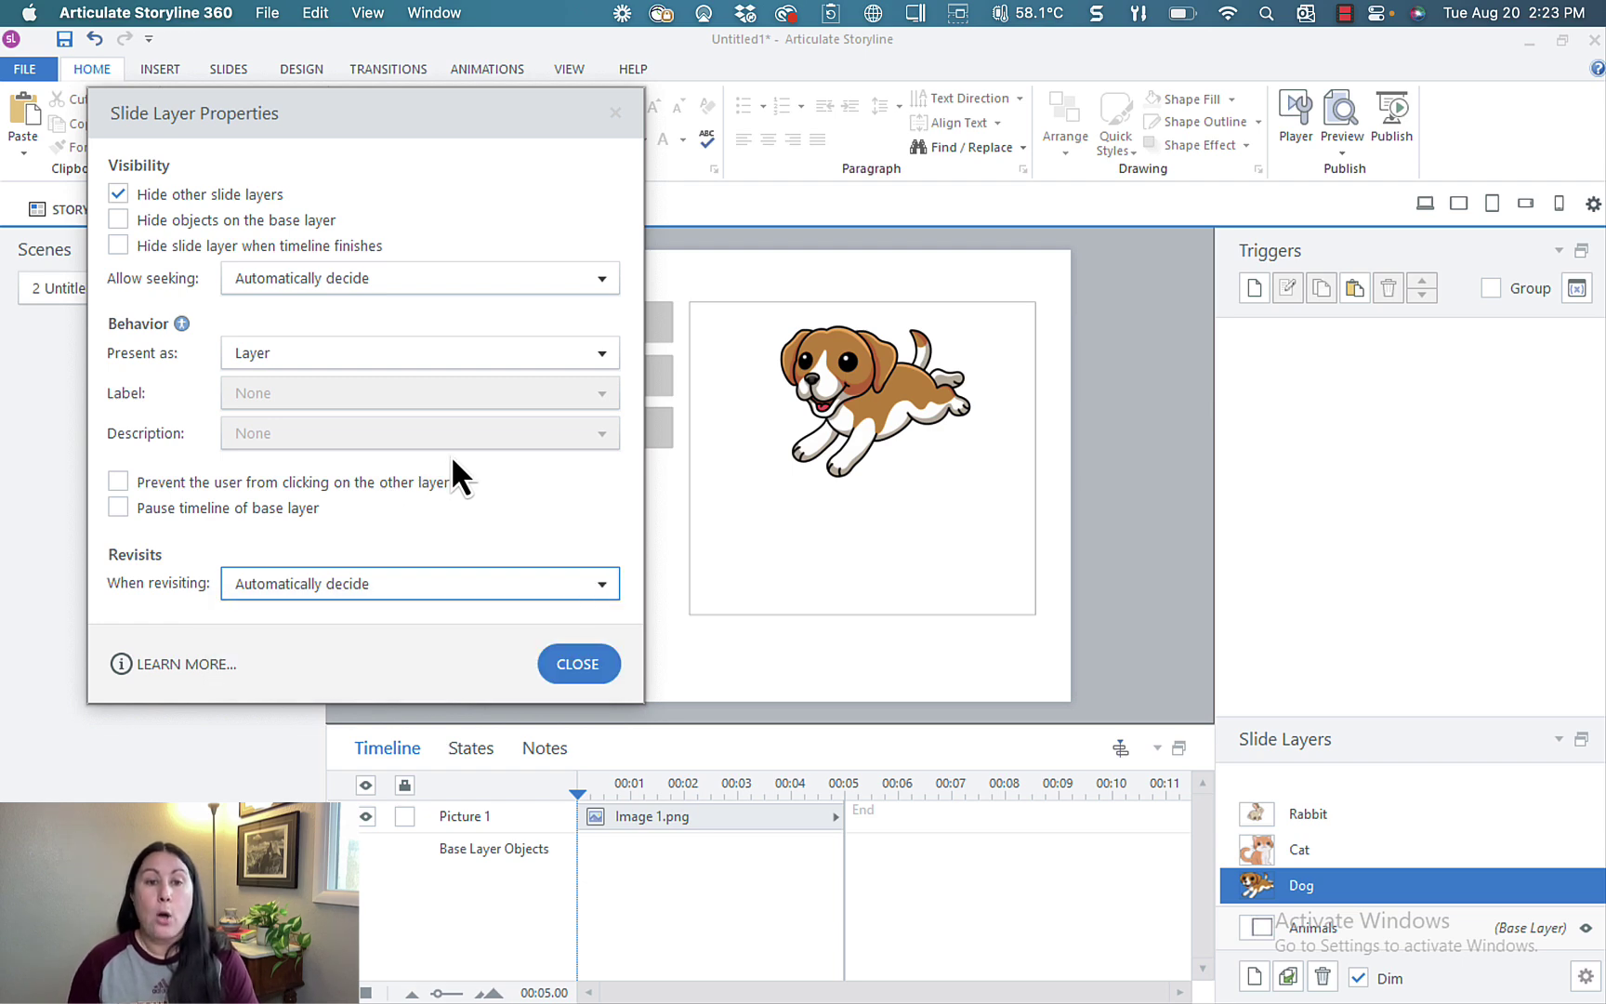
left_click(621, 115)
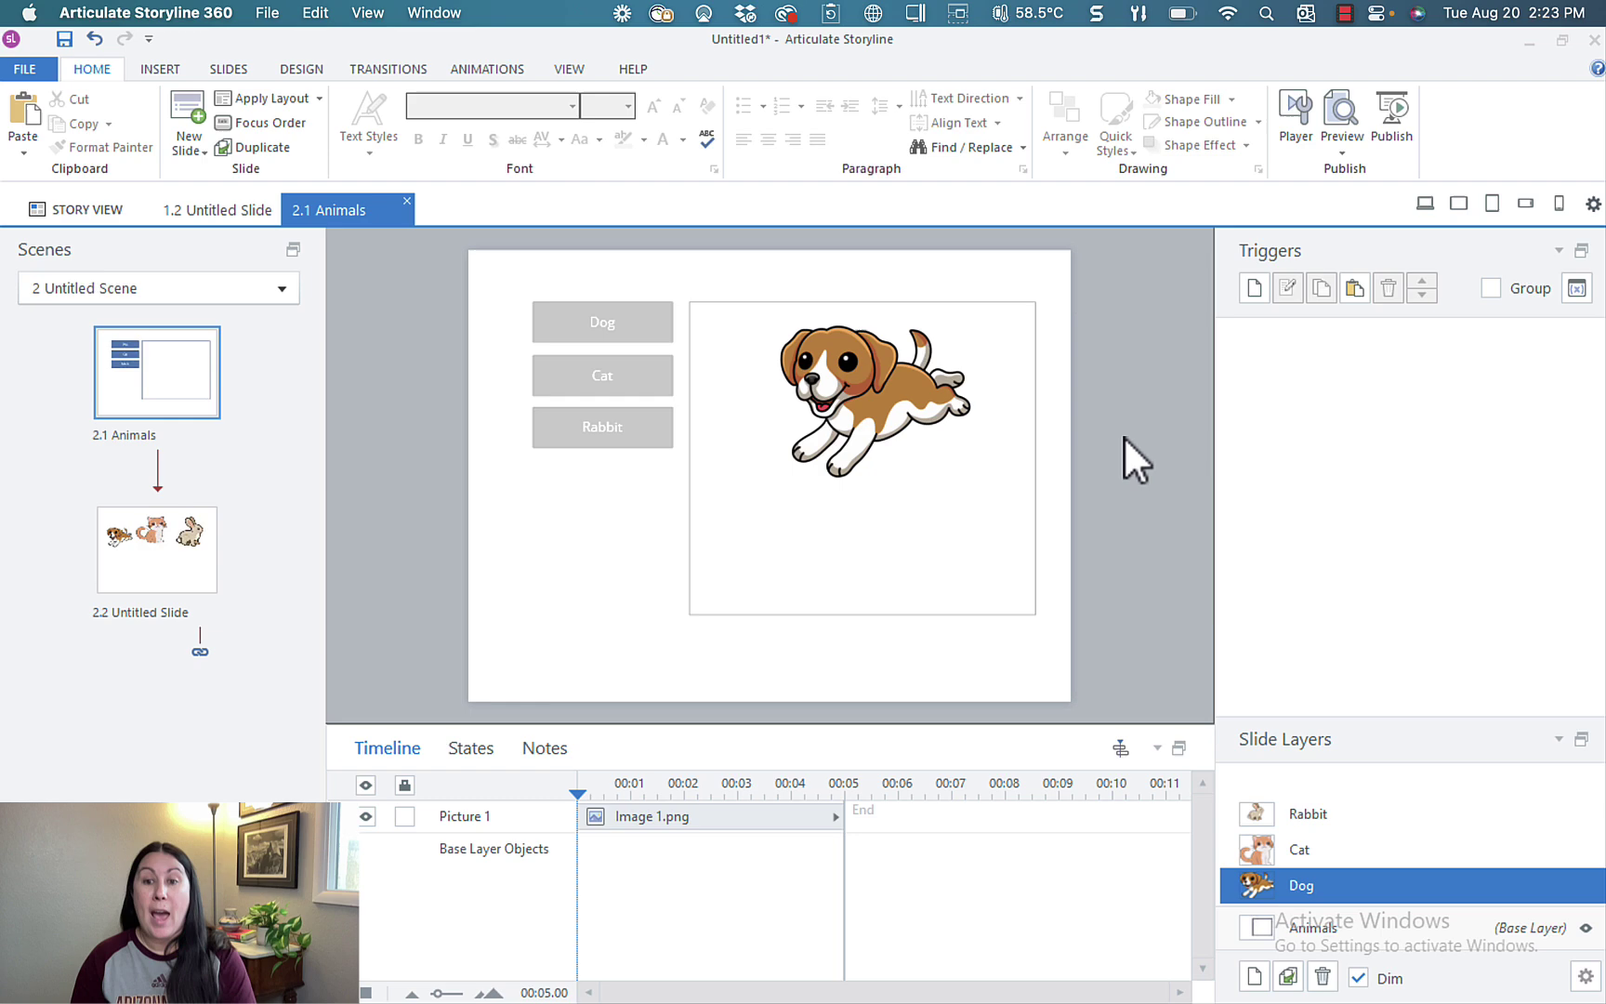